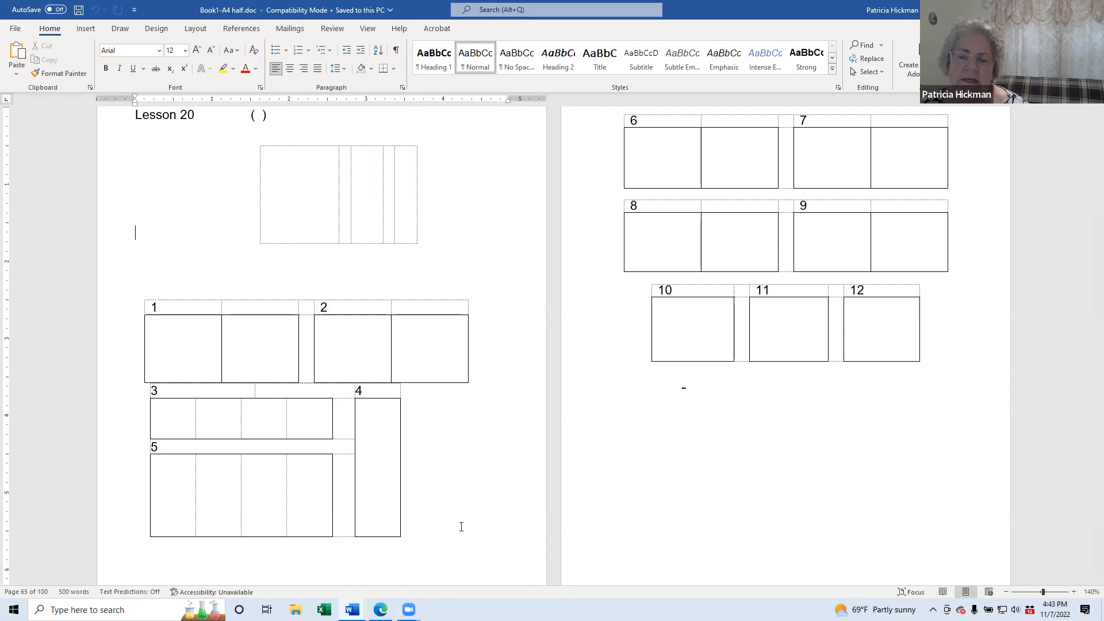
Step: Inspect the Lesson 20 table blocks, trying selections on the header cells around box 2
{"action": "scroll", "coordinate": [461, 490], "scroll_direction": "up", "scroll_amount": 2, "text": "ctrl"}
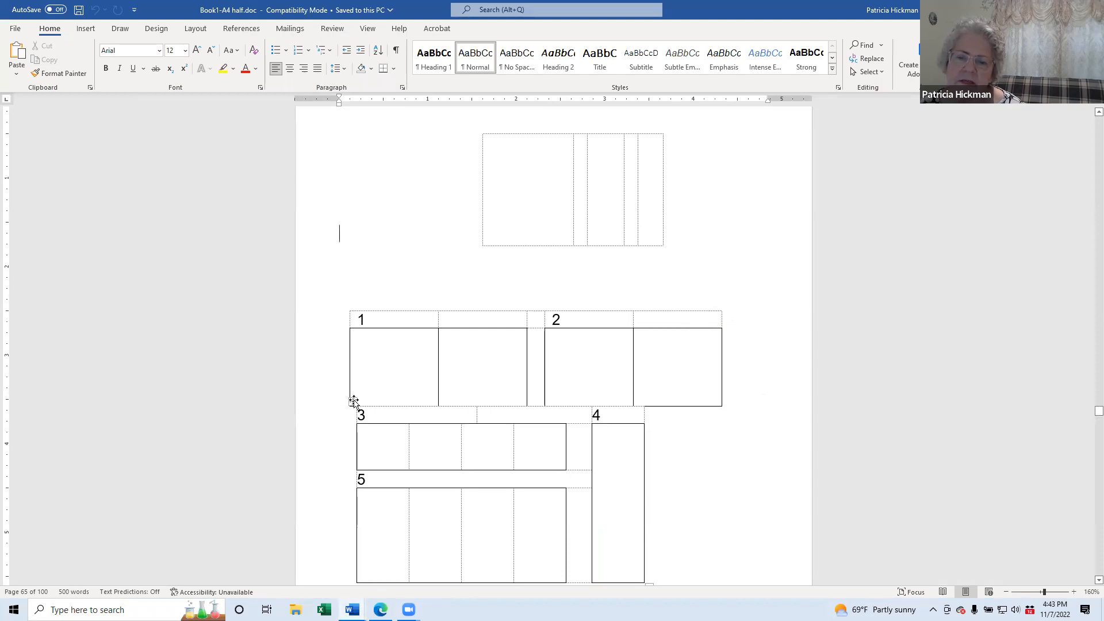
{"action": "left_click_drag", "start_coordinate": [353, 401], "coordinate": [340, 445]}
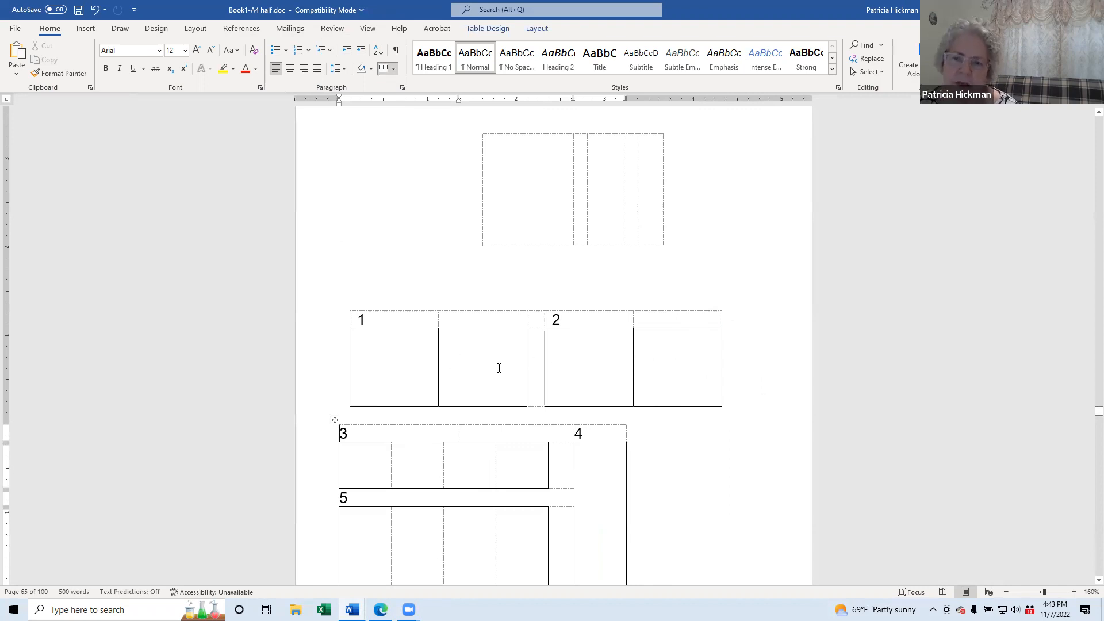
{"action": "left_click_drag", "start_coordinate": [674, 314], "coordinate": [417, 310]}
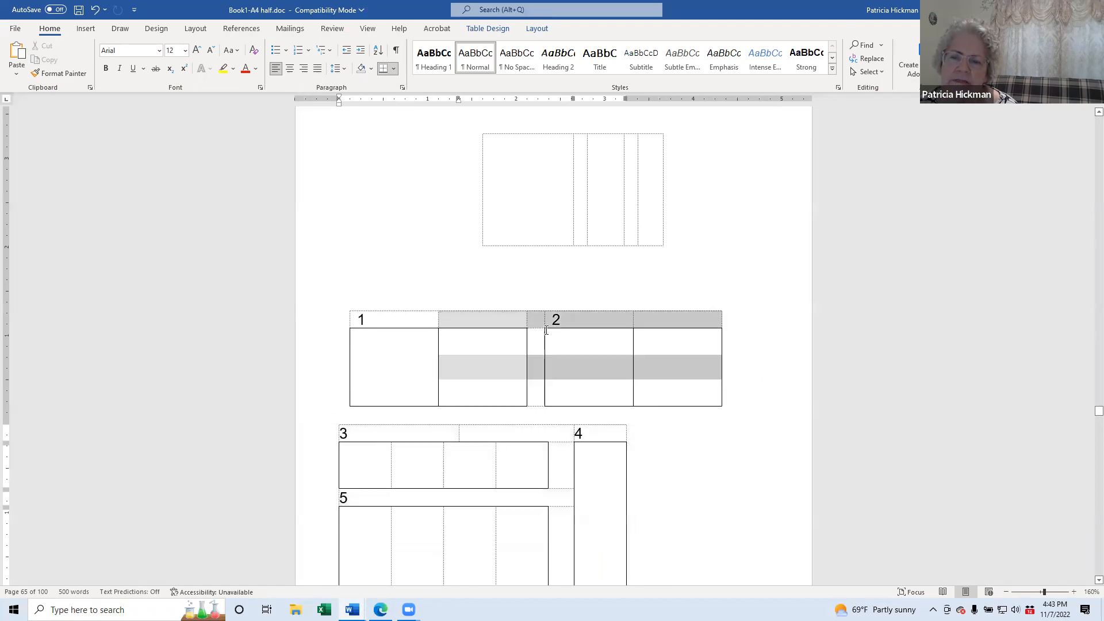
{"action": "left_click_drag", "start_coordinate": [544, 332], "coordinate": [682, 318]}
{"action": "left_click", "coordinate": [682, 317]}
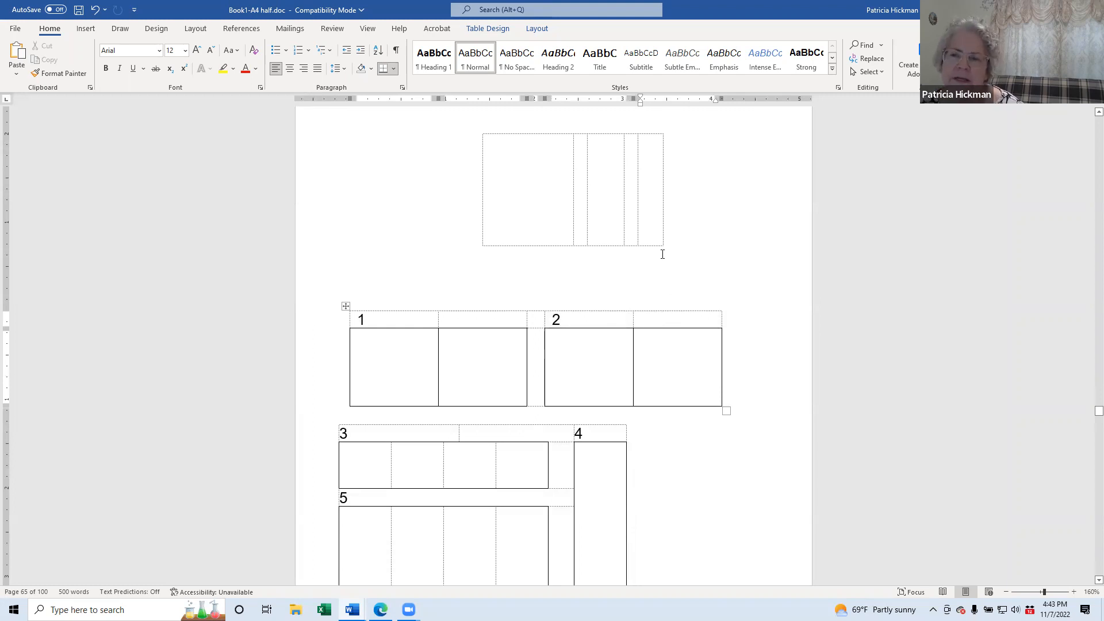
{"action": "scroll", "coordinate": [467, 262], "scroll_direction": "up", "scroll_amount": 1}
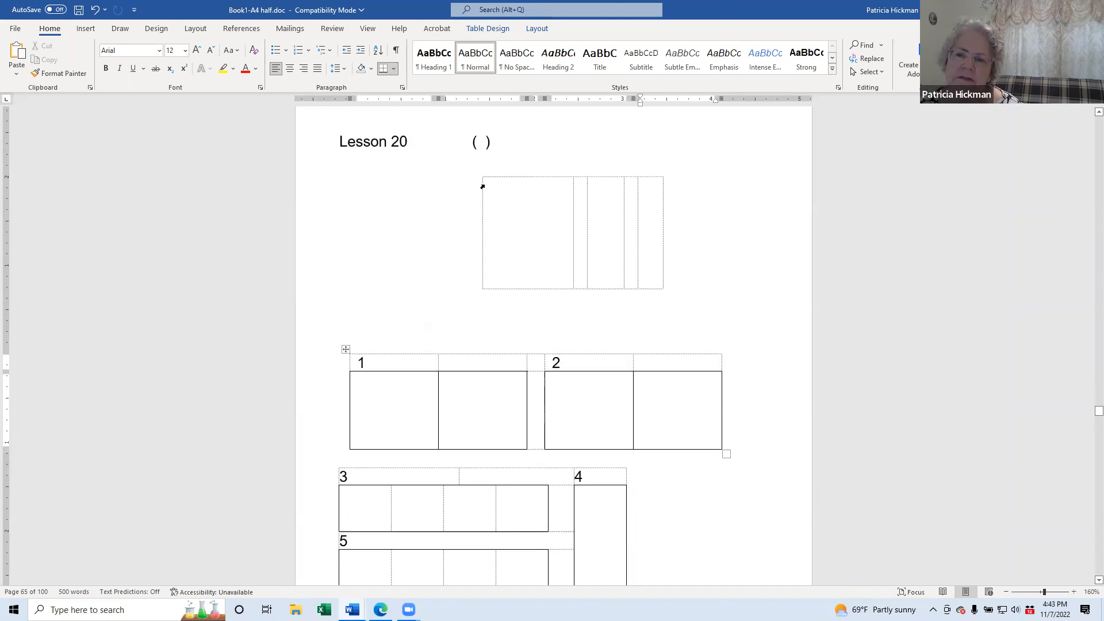
Step: Examine the top grid's cells, header row and the spacer column between boxes 1 and 2
{"action": "left_click", "coordinate": [501, 219]}
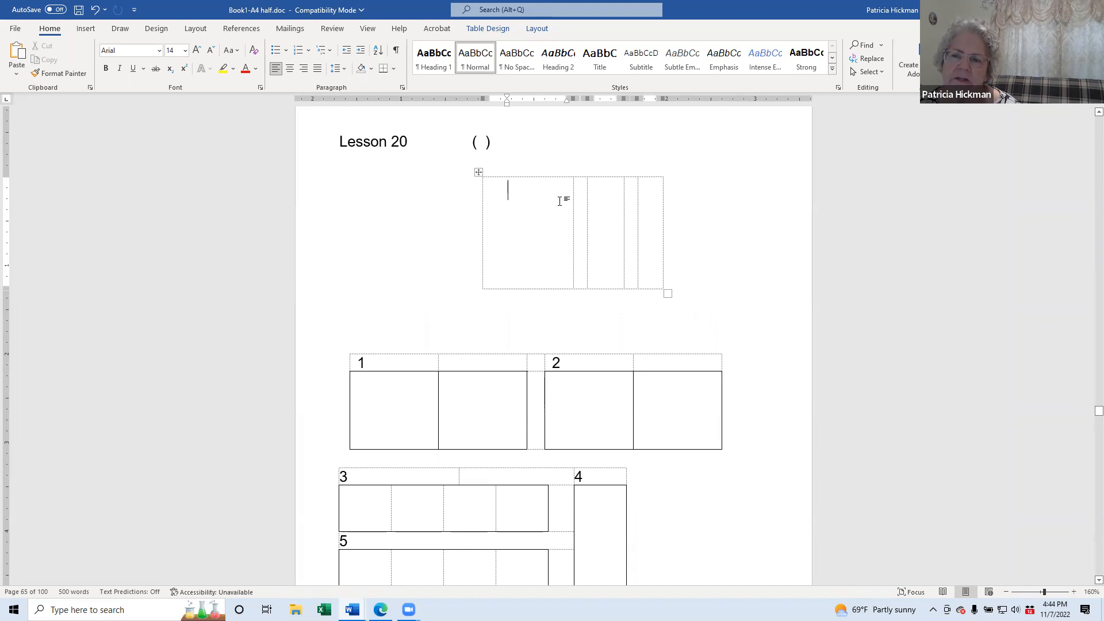
{"action": "key", "text": "Down"}
{"action": "left_click", "coordinate": [524, 195]}
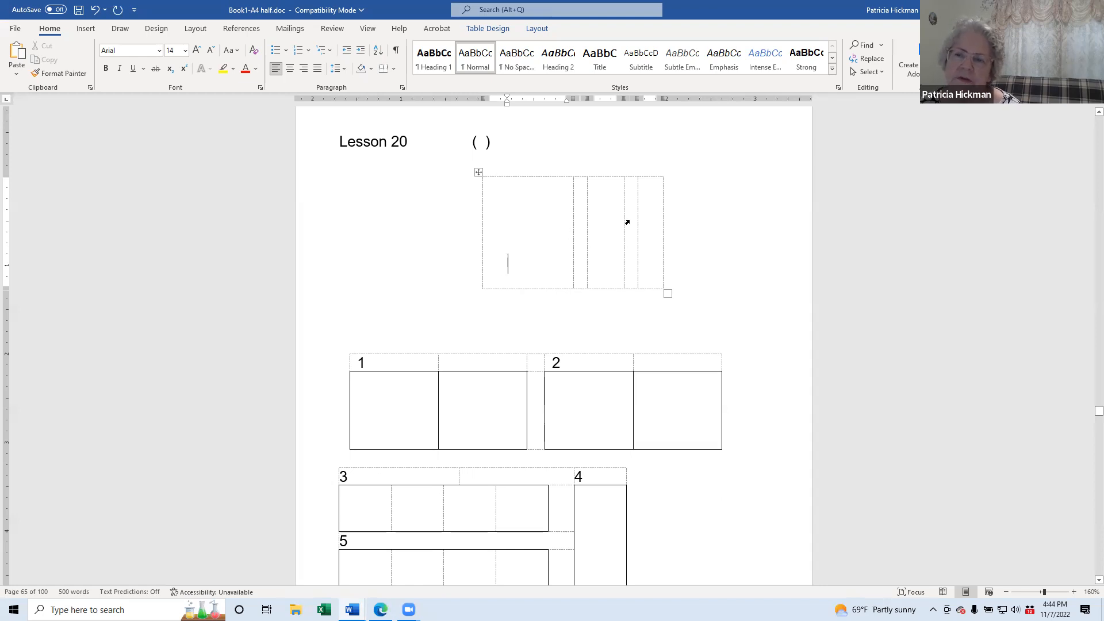
{"action": "left_click", "coordinate": [388, 362]}
{"action": "scroll", "coordinate": [452, 388], "scroll_direction": "down", "scroll_amount": 3}
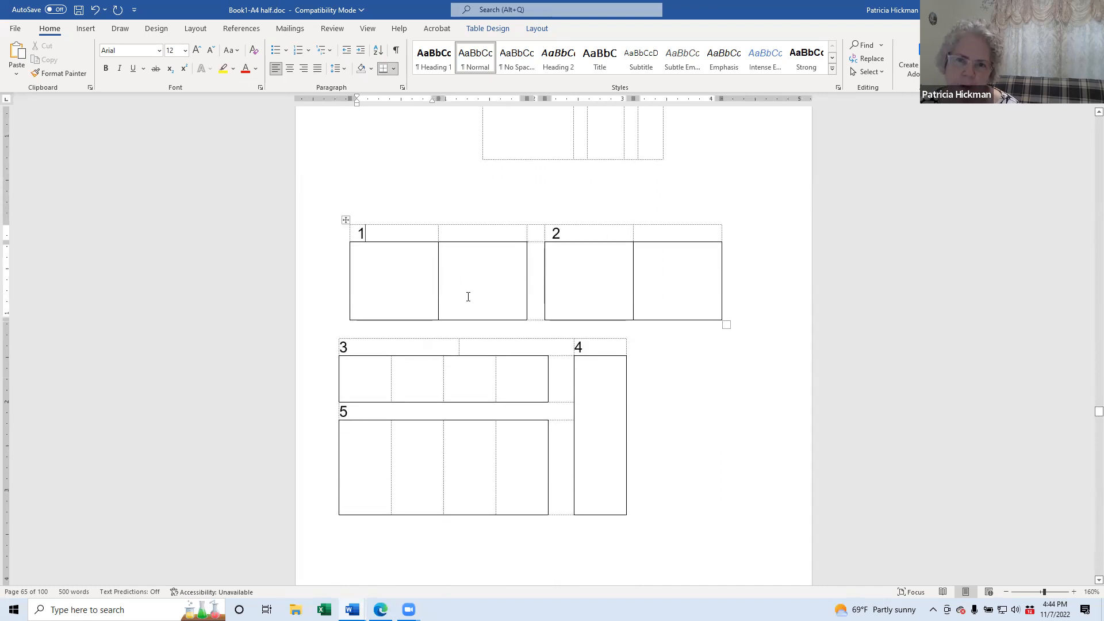
{"action": "left_click_drag", "start_coordinate": [568, 232], "coordinate": [387, 234]}
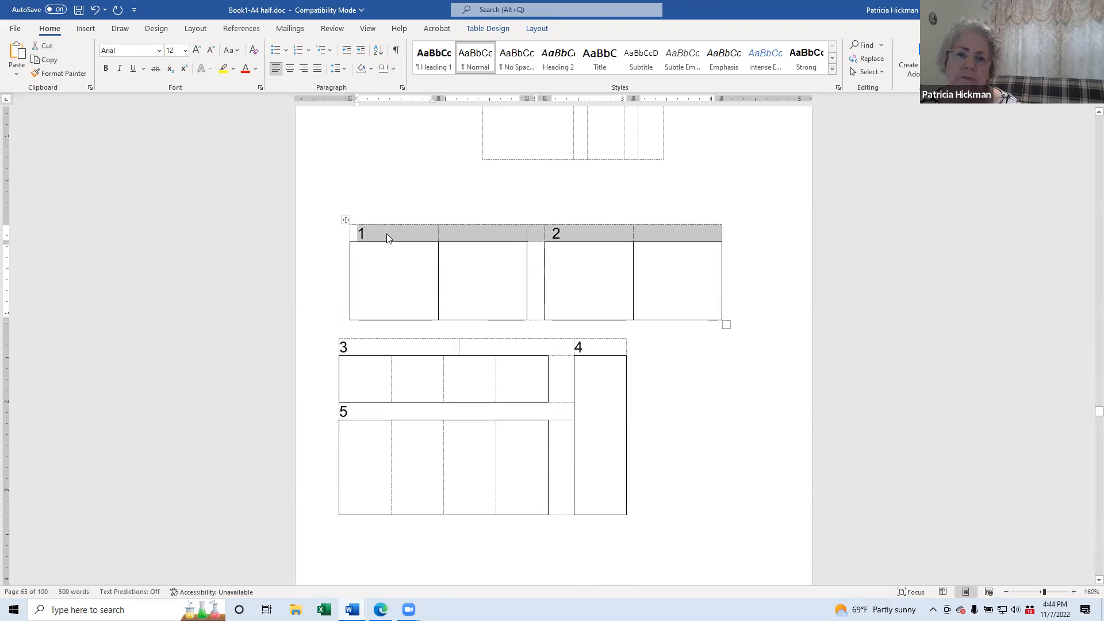
{"action": "left_click", "coordinate": [386, 234]}
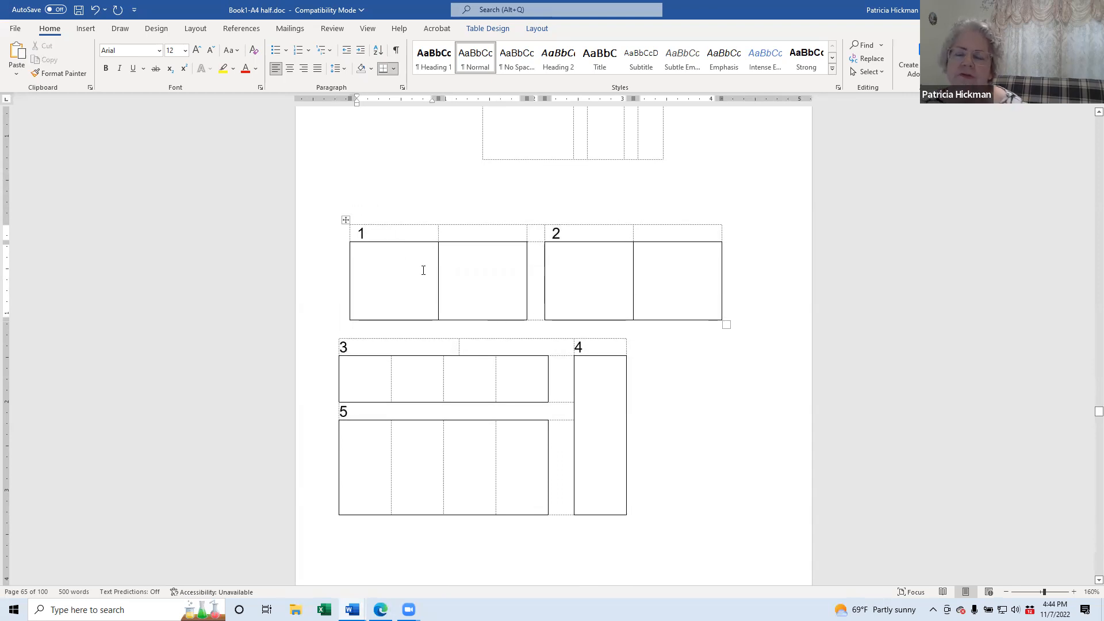
{"action": "left_click", "coordinate": [377, 270]}
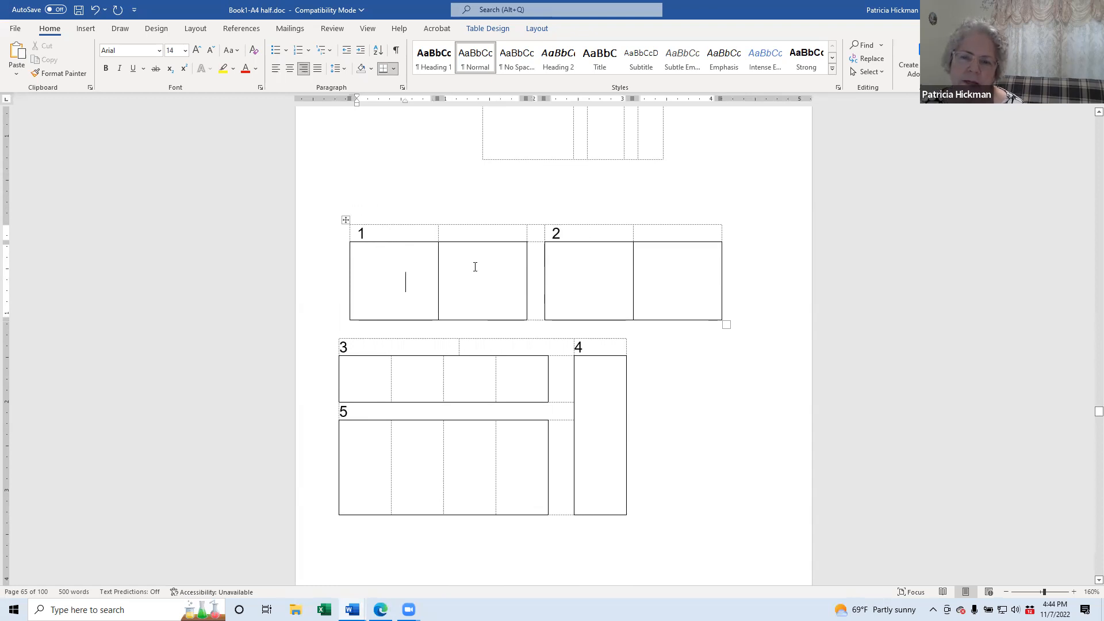
{"action": "left_click", "coordinate": [592, 255]}
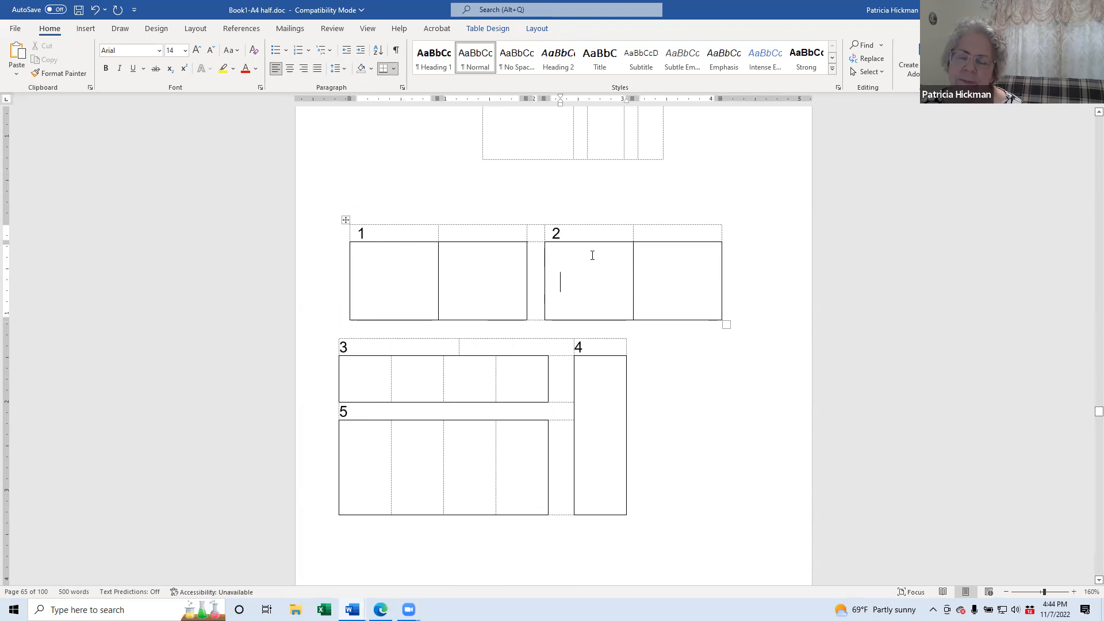
{"action": "left_click", "coordinate": [533, 263]}
{"action": "left_click", "coordinate": [537, 238]}
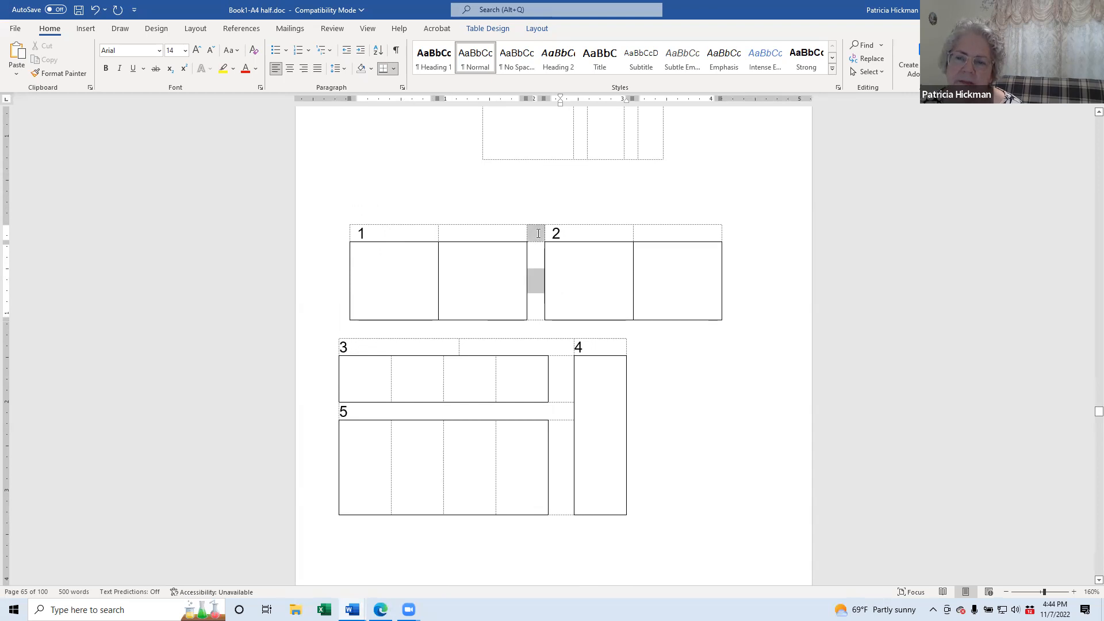
{"action": "left_click", "coordinate": [535, 268]}
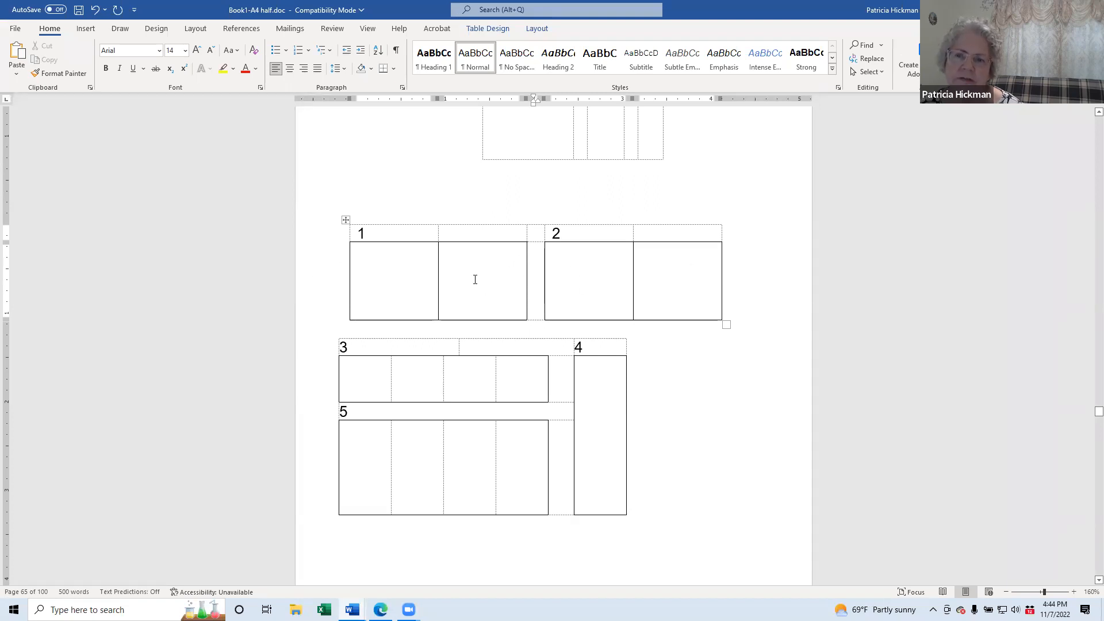
{"action": "left_click", "coordinate": [663, 278]}
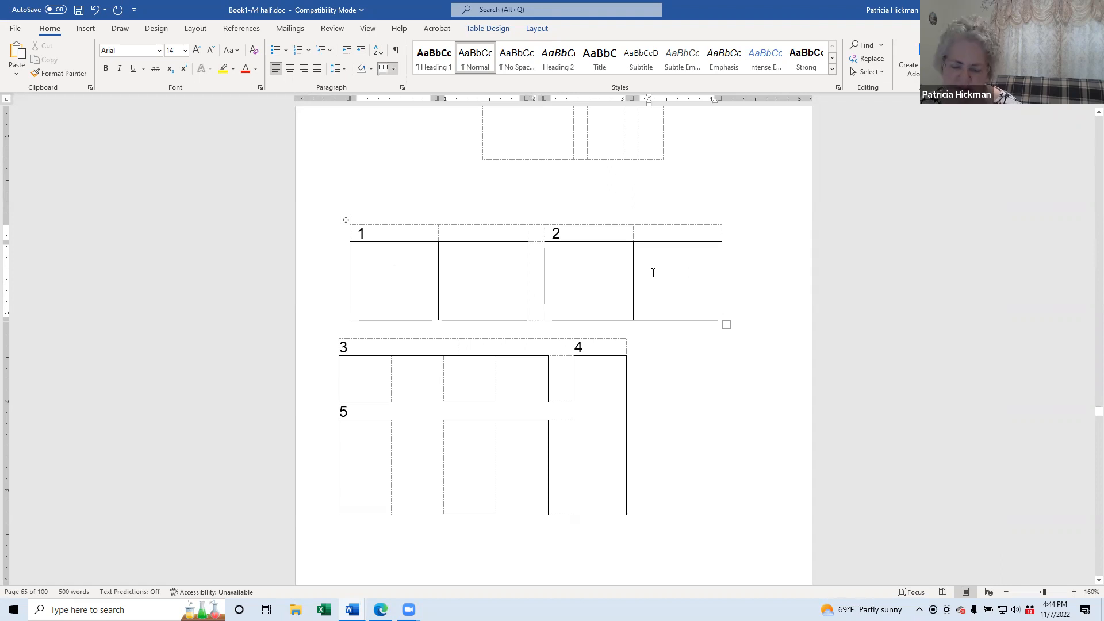
Step: Close the Lesson 20 file without saving and switch to Asante Primer 1 - tables
{"action": "key", "text": "ctrl+w"}
{"action": "left_click", "coordinate": [547, 327]}
{"action": "mouse_move", "coordinate": [353, 610]}
{"action": "left_click", "coordinate": [413, 558]}
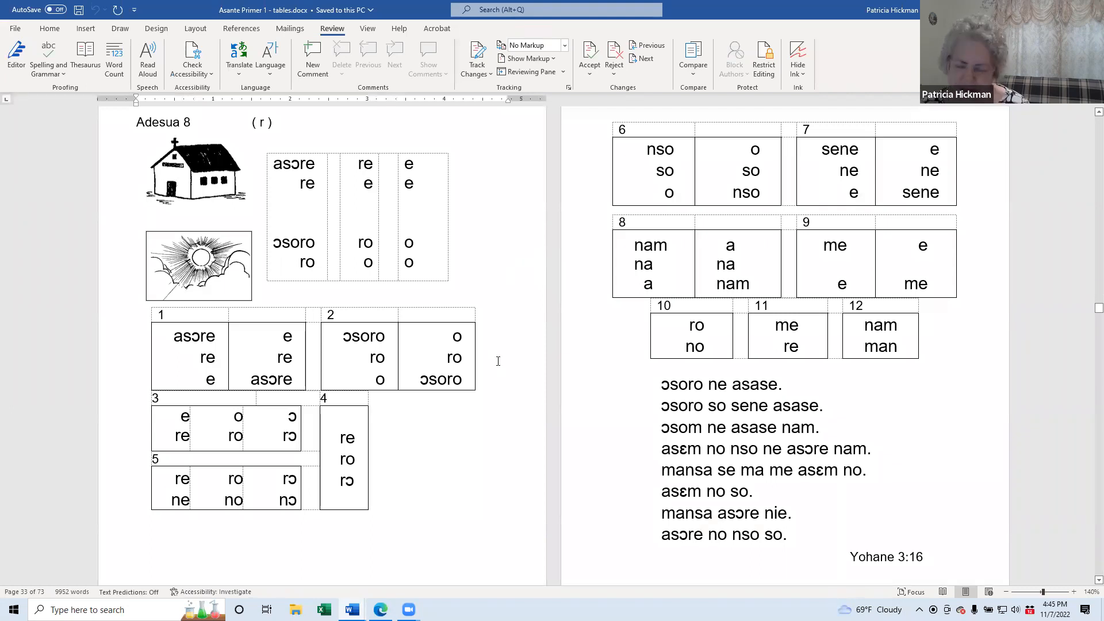
Step: Review the Adesua 8 table blocks, resting the caret in the lower block's header
{"action": "scroll", "coordinate": [498, 361], "scroll_direction": "up", "scroll_amount": 2}
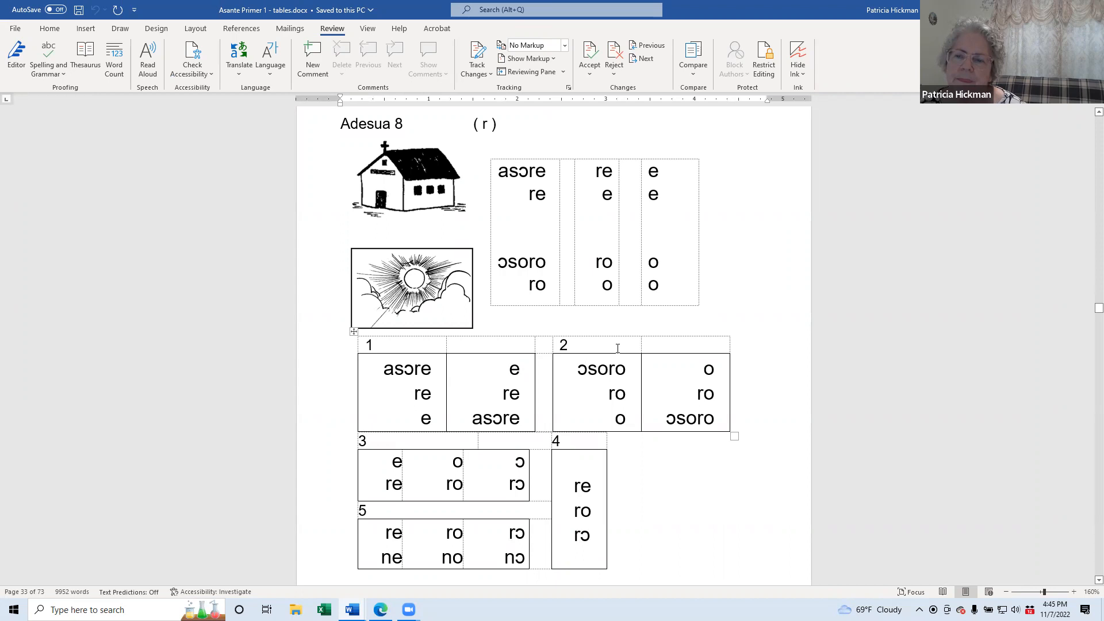
{"action": "left_click", "coordinate": [687, 342]}
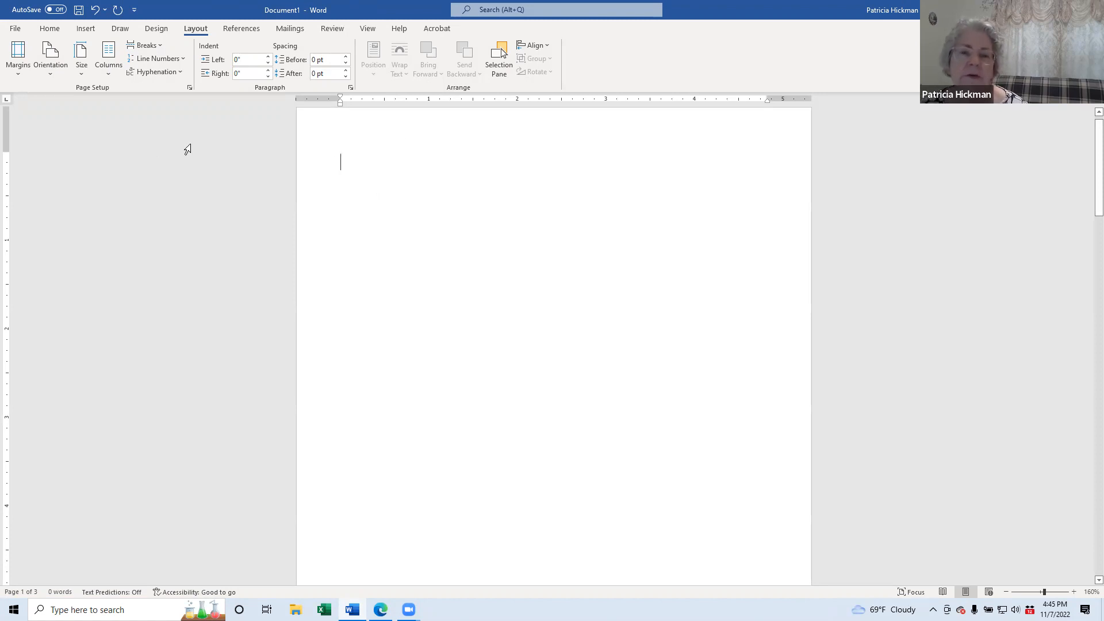
Step: Insert a 5-column by 2-row table and select all of its cells
{"action": "left_click", "coordinate": [88, 30]}
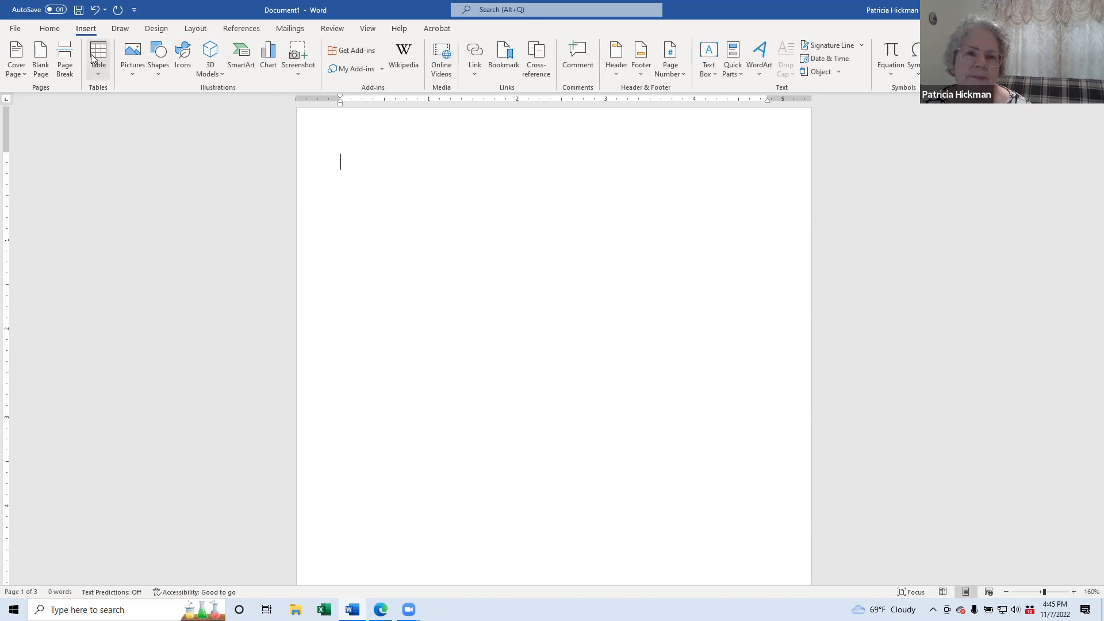
{"action": "left_click", "coordinate": [96, 58]}
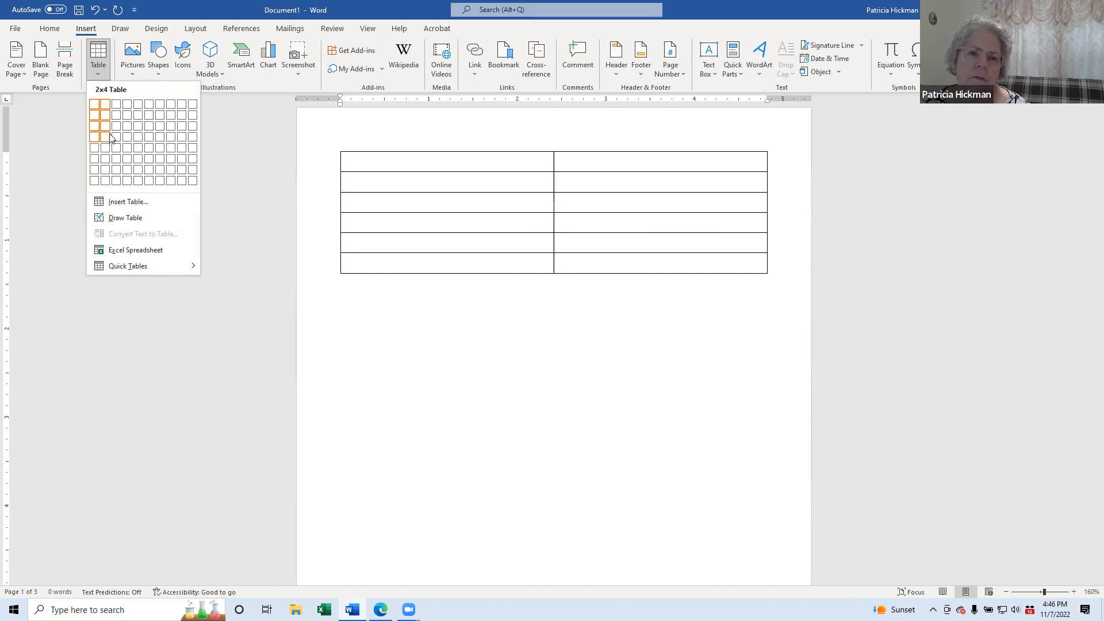
{"action": "left_click", "coordinate": [141, 121]}
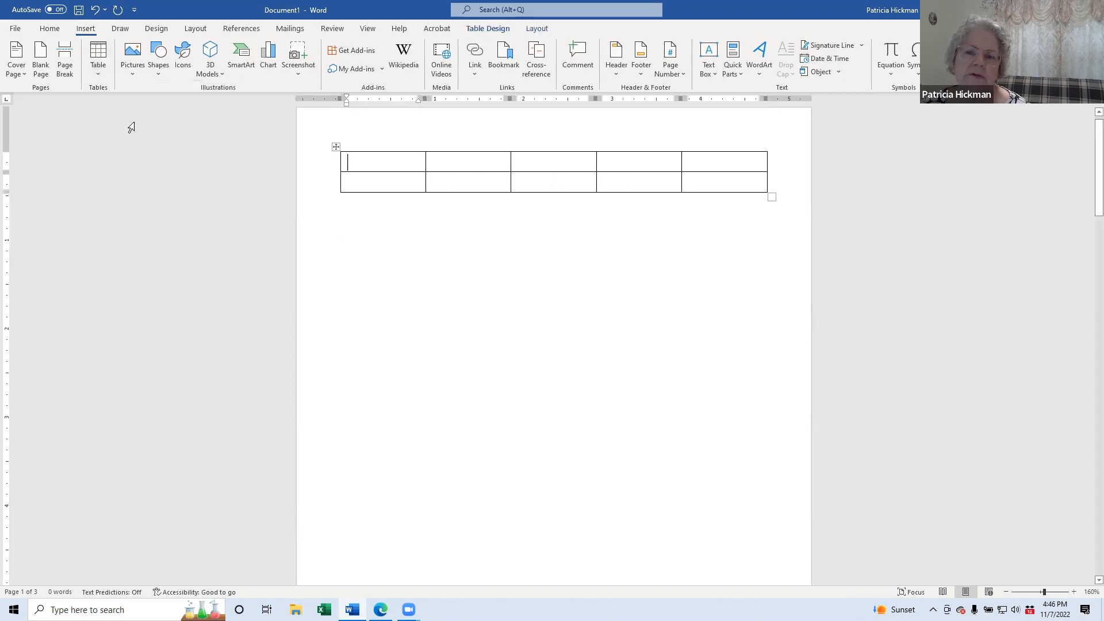
{"action": "mouse_move", "coordinate": [708, 182]}
{"action": "left_mouse_down"}
{"action": "mouse_move", "coordinate": [449, 183]}
{"action": "mouse_move", "coordinate": [364, 164]}
{"action": "left_mouse_up"}
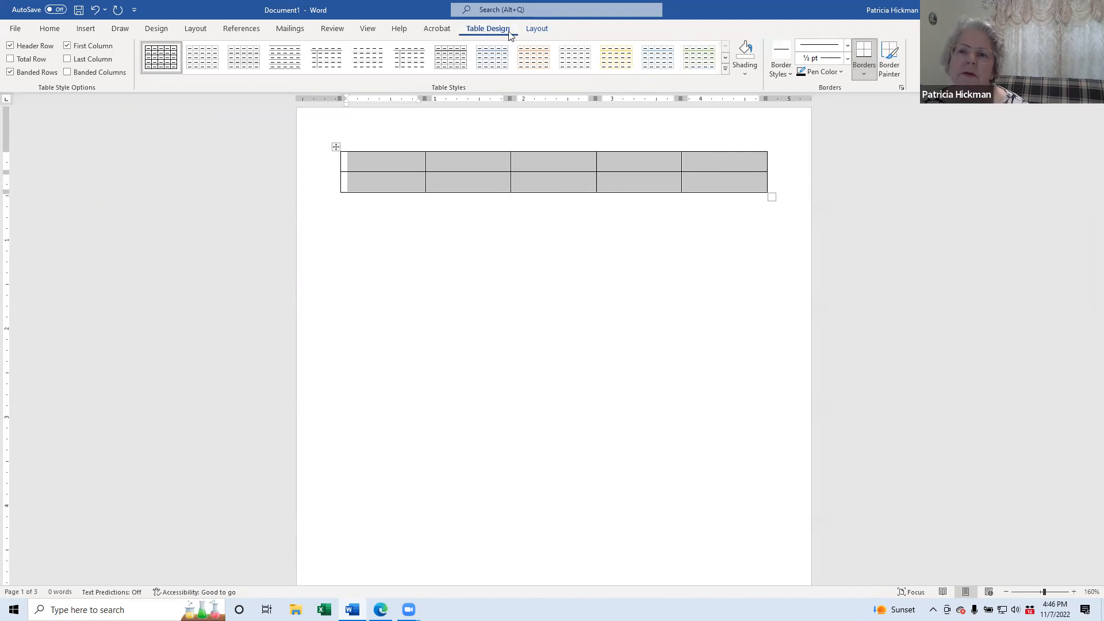
Step: Make every column 1" wide, then narrow the third column to 0.2"
{"action": "left_click", "coordinate": [538, 30]}
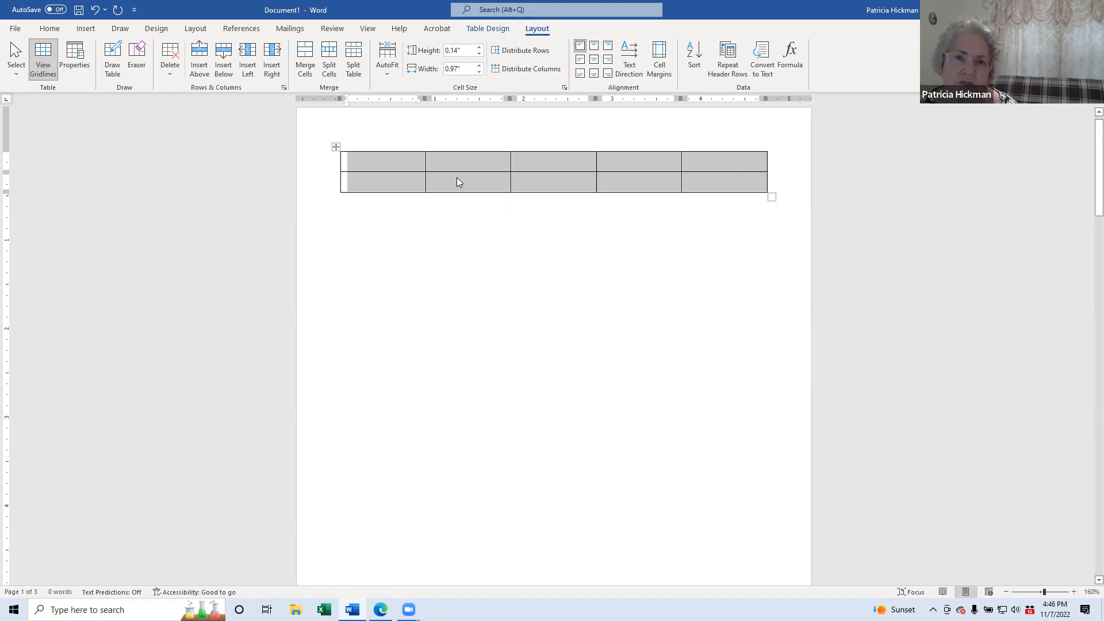
{"action": "left_click", "coordinate": [479, 65]}
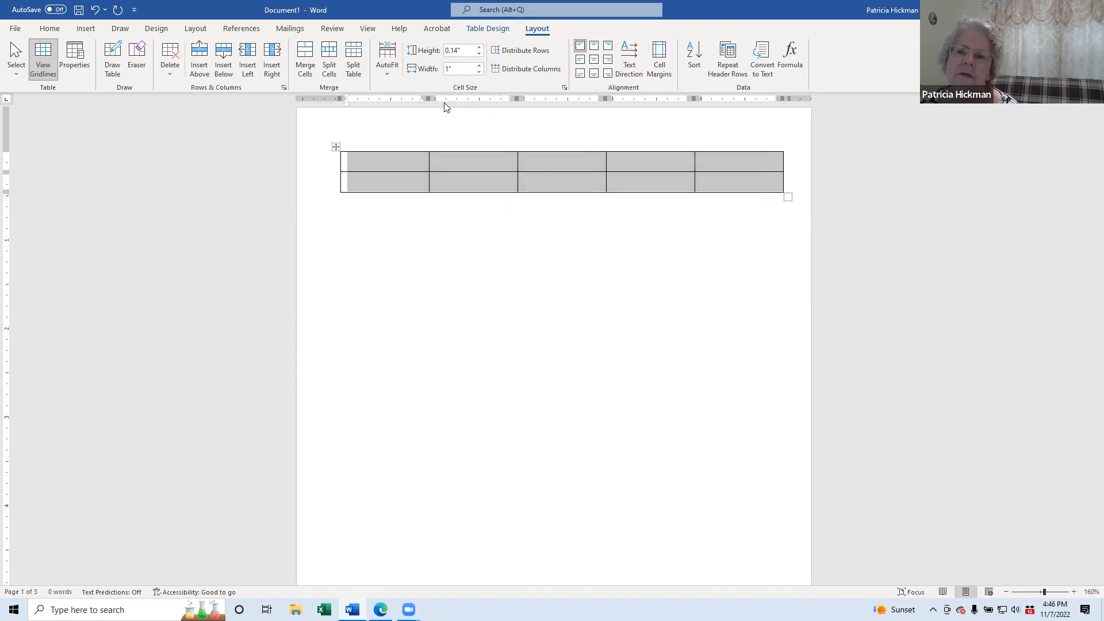
{"action": "left_click", "coordinate": [567, 183]}
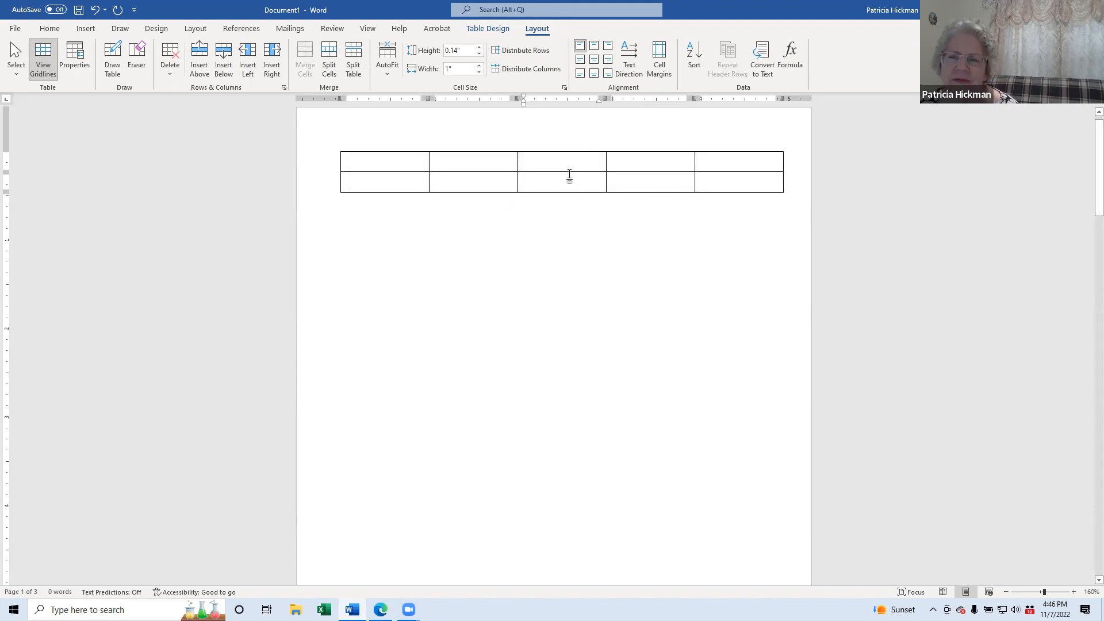
{"action": "left_click_drag", "start_coordinate": [569, 174], "coordinate": [571, 165]}
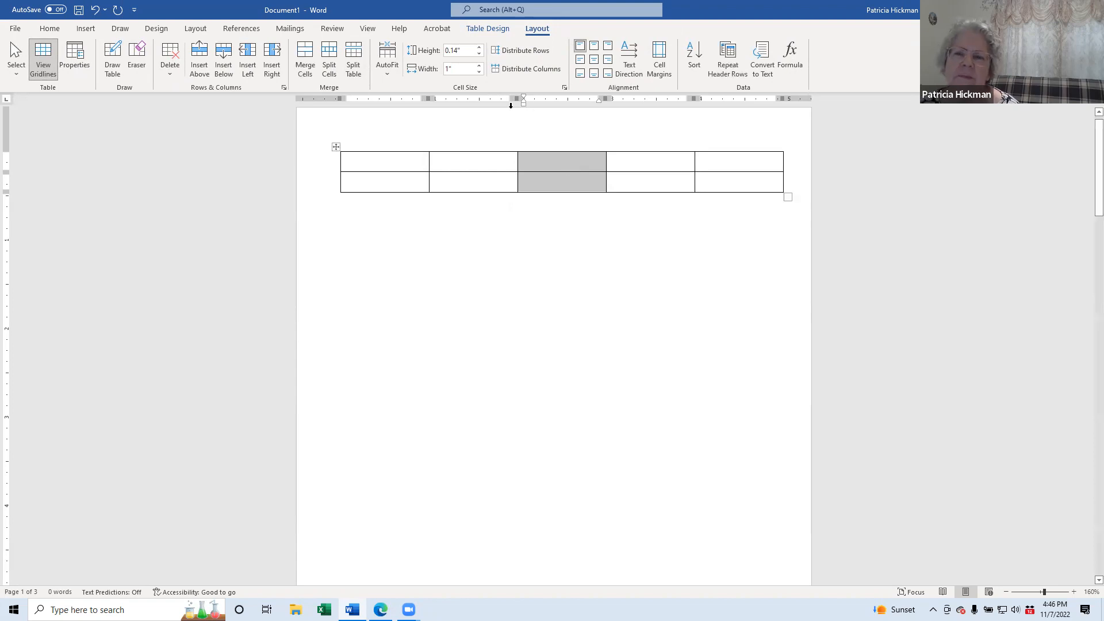
{"action": "left_click", "coordinate": [448, 71]}
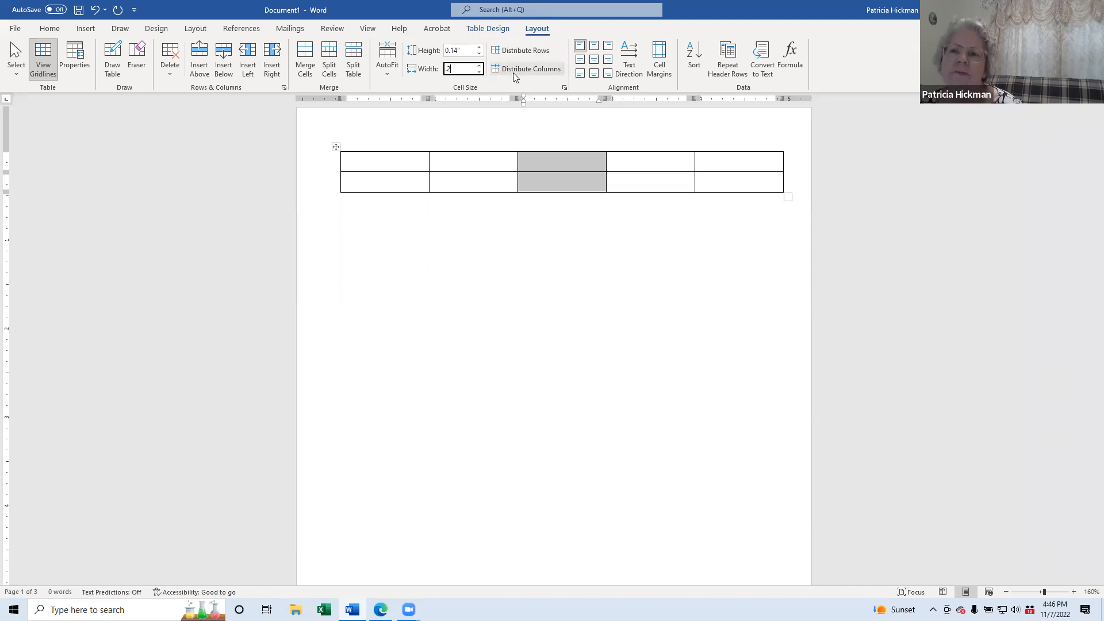
{"action": "key", "text": "Return"}
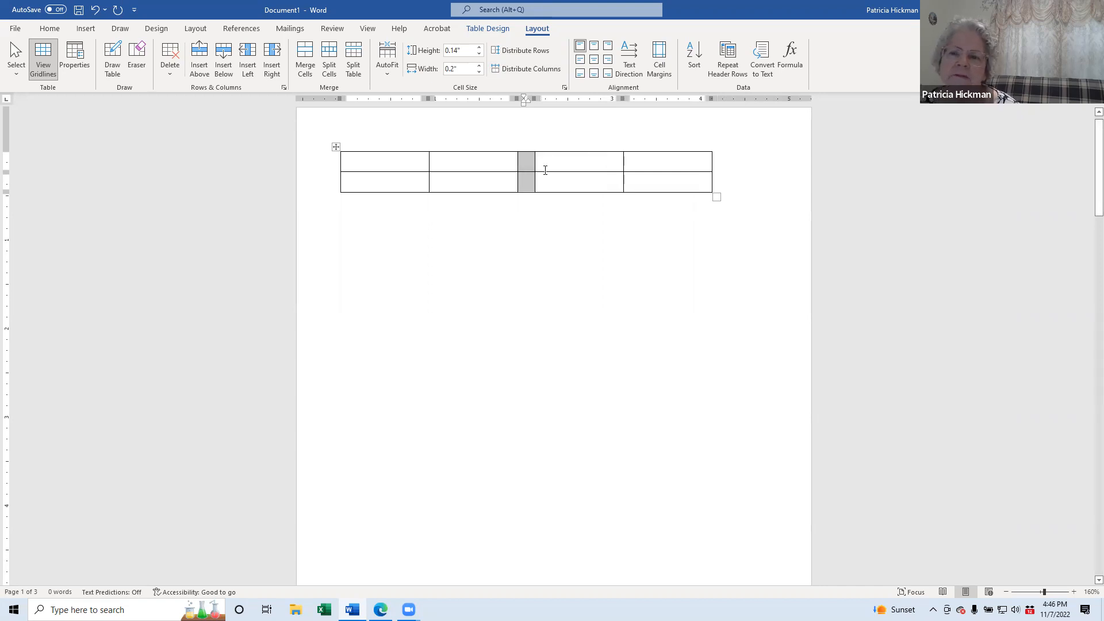
Step: Deepen the second row by adding blank lines in its last cell
{"action": "left_click", "coordinate": [647, 178]}
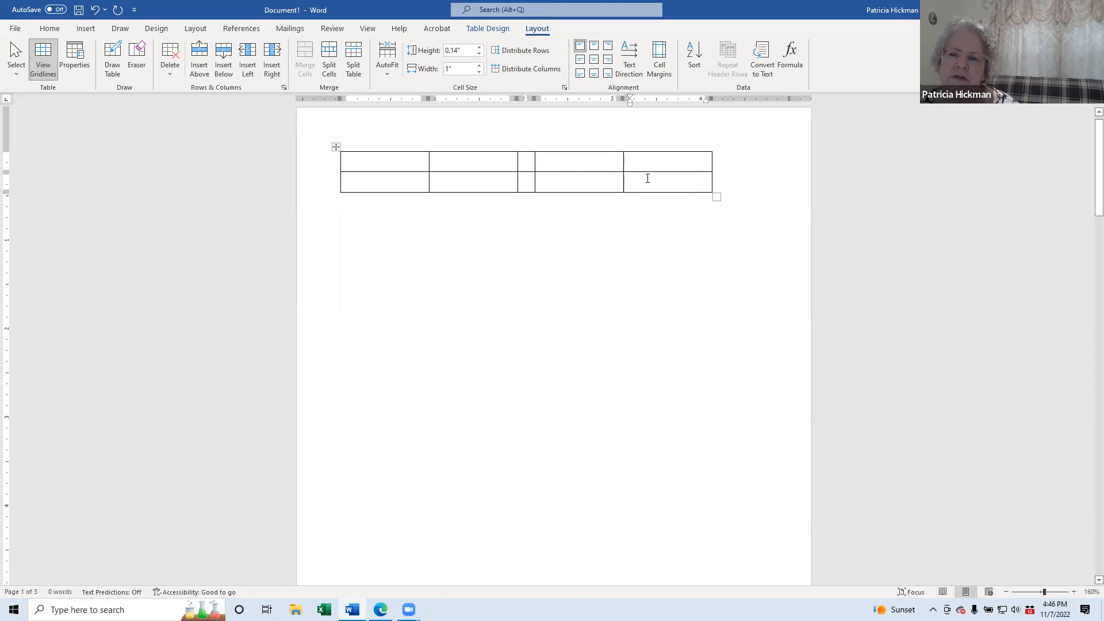
{"action": "key", "text": "Return"}
{"action": "key", "text": "Return"}
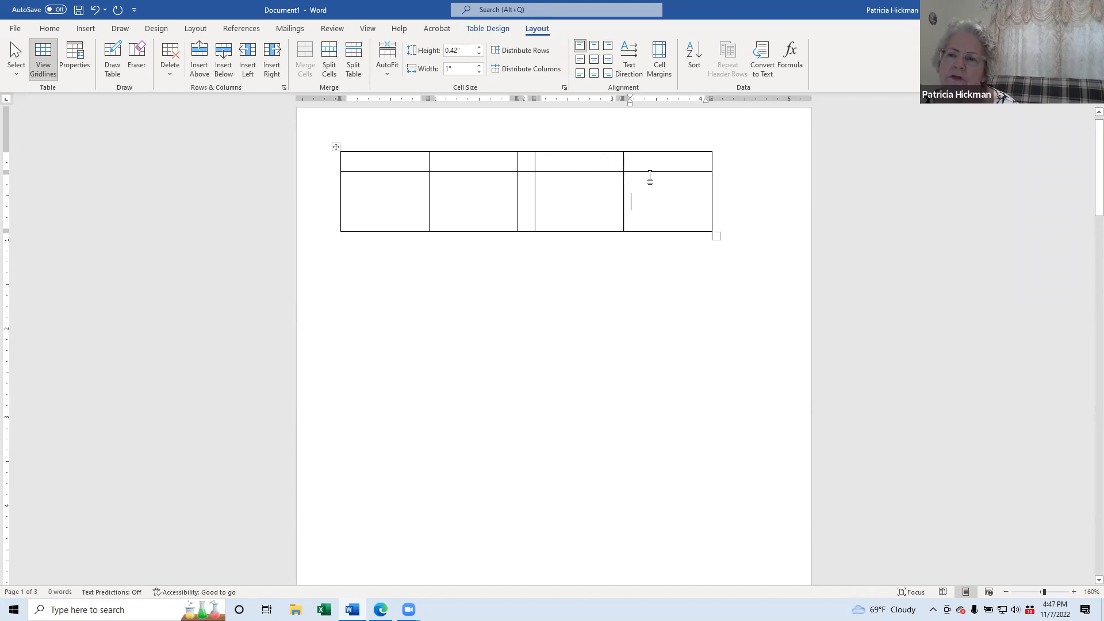
{"action": "key", "text": "Down"}
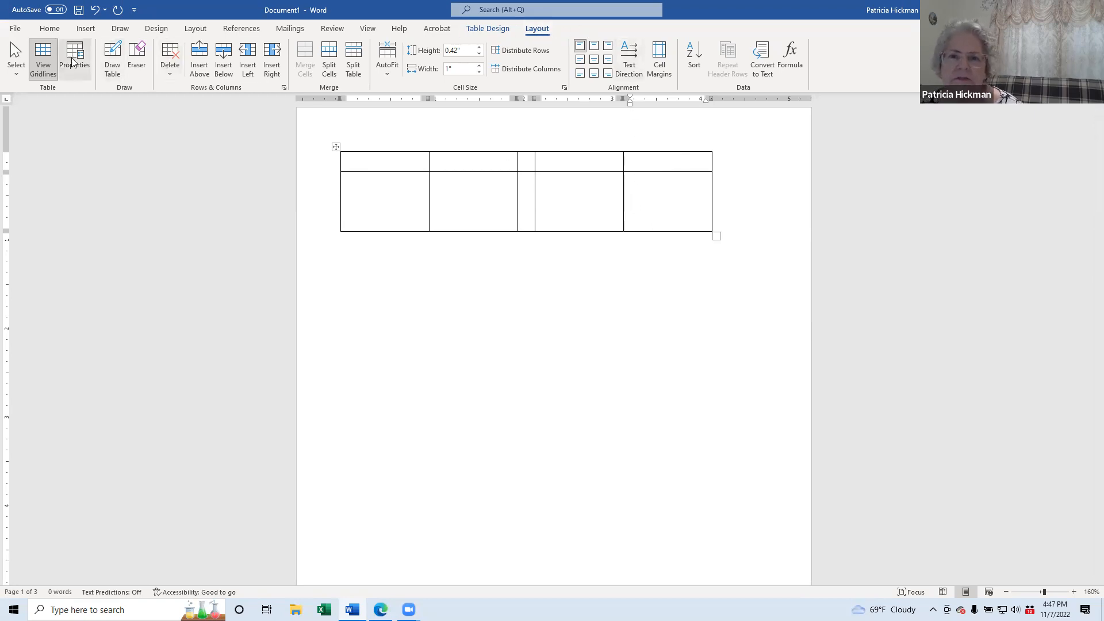
Step: On Table Design, apply the current border setting and select the table's top row
{"action": "left_click", "coordinate": [488, 29]}
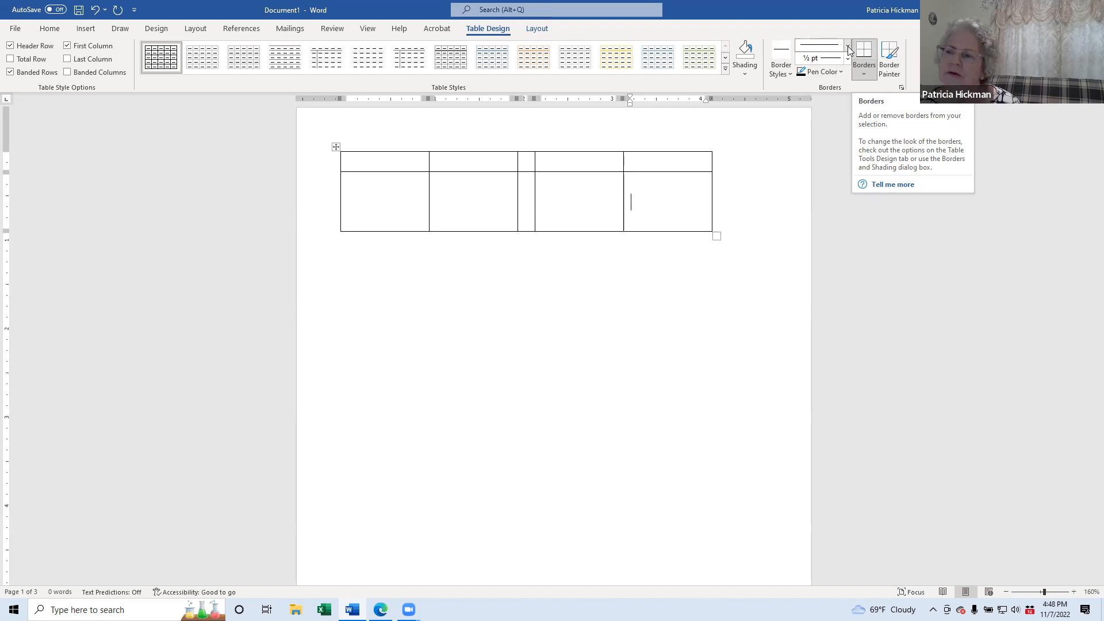
{"action": "left_click", "coordinate": [868, 52]}
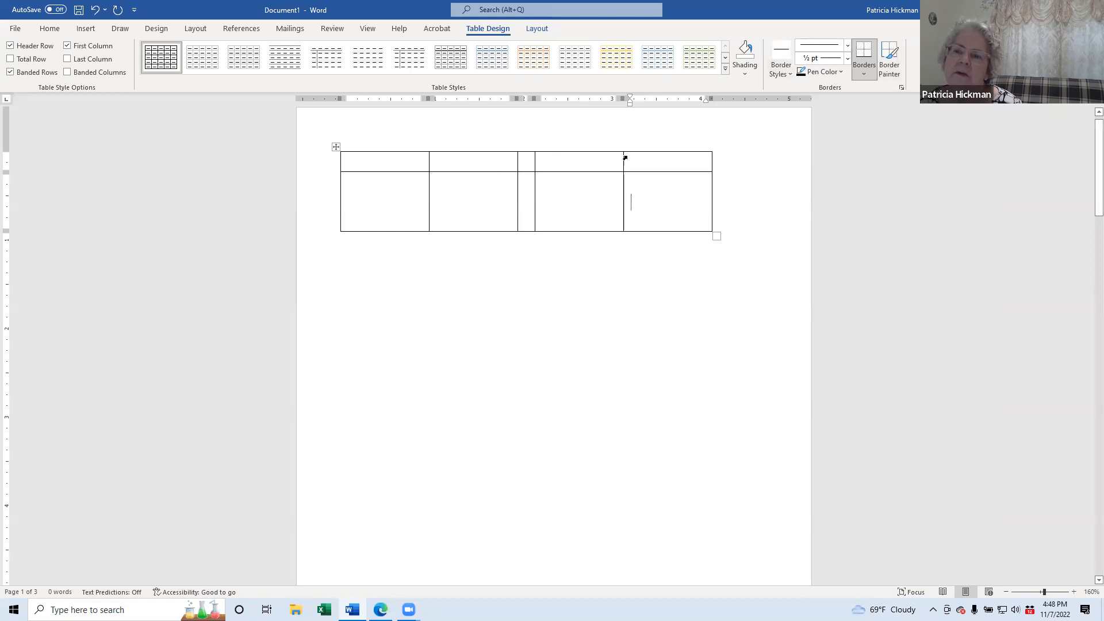
{"action": "left_click_drag", "start_coordinate": [653, 160], "coordinate": [395, 166]}
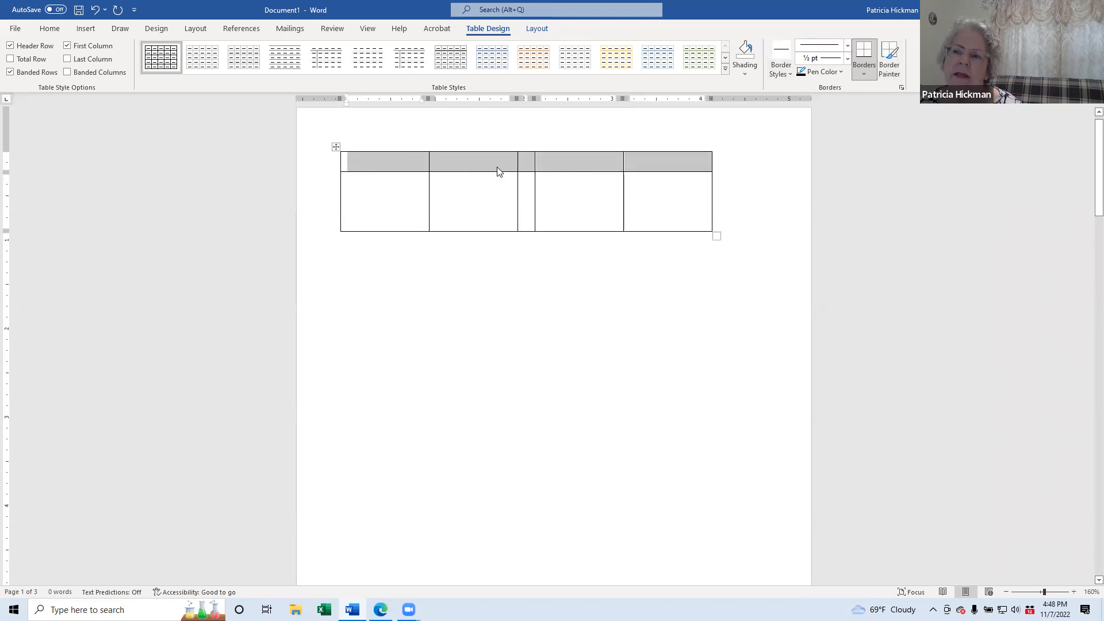
Step: Choose No Border as the line style and remove the top row's top border
{"action": "left_click", "coordinate": [848, 47]}
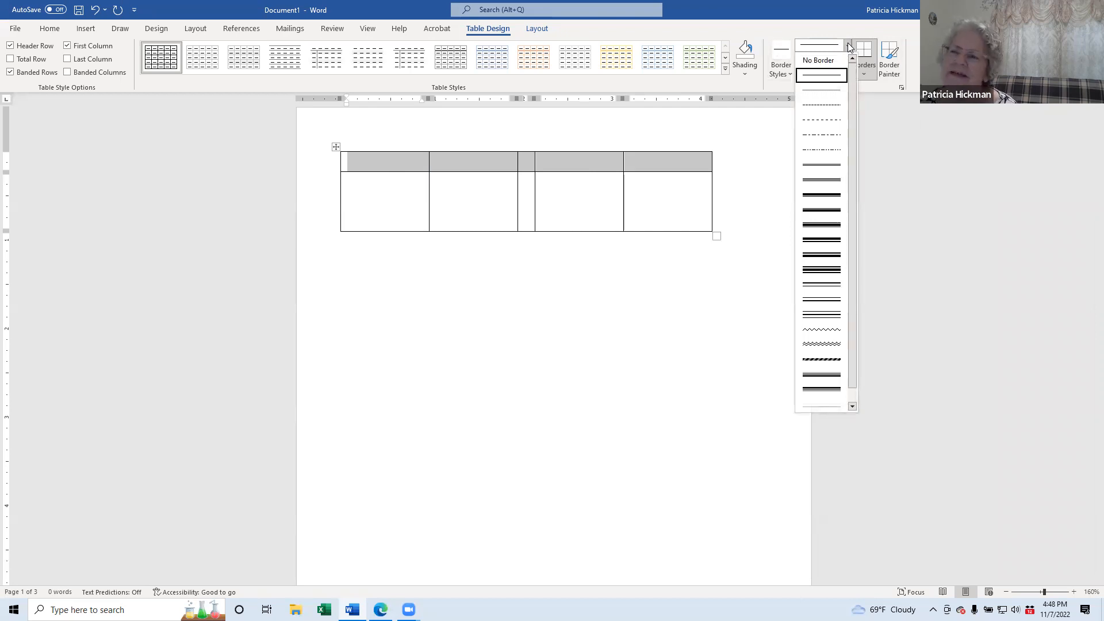
{"action": "left_click", "coordinate": [825, 61]}
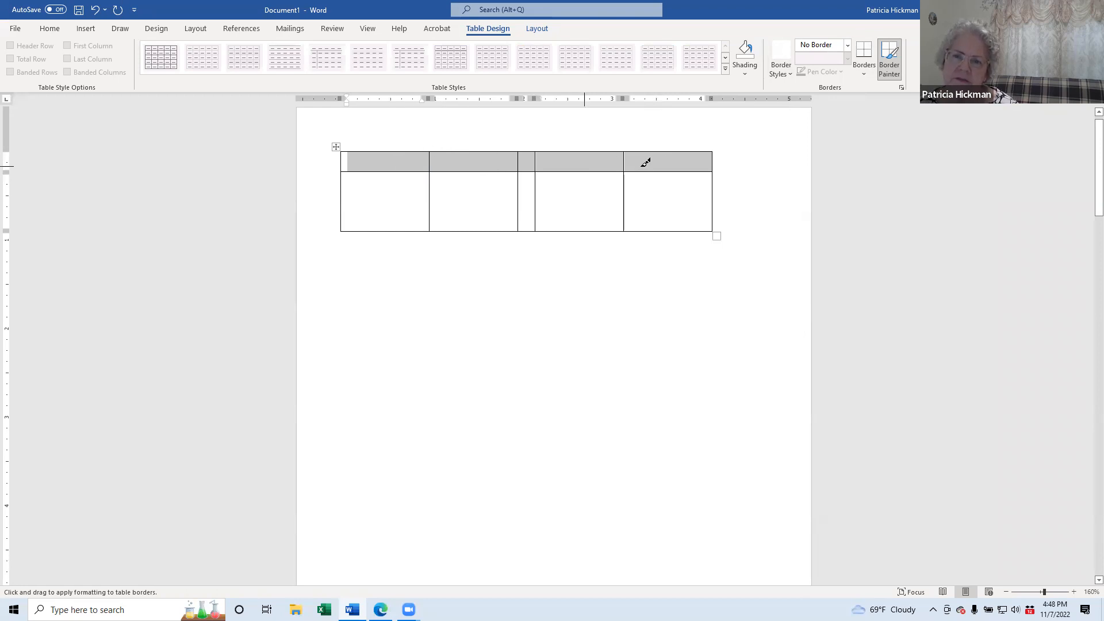
{"action": "left_click", "coordinate": [868, 53]}
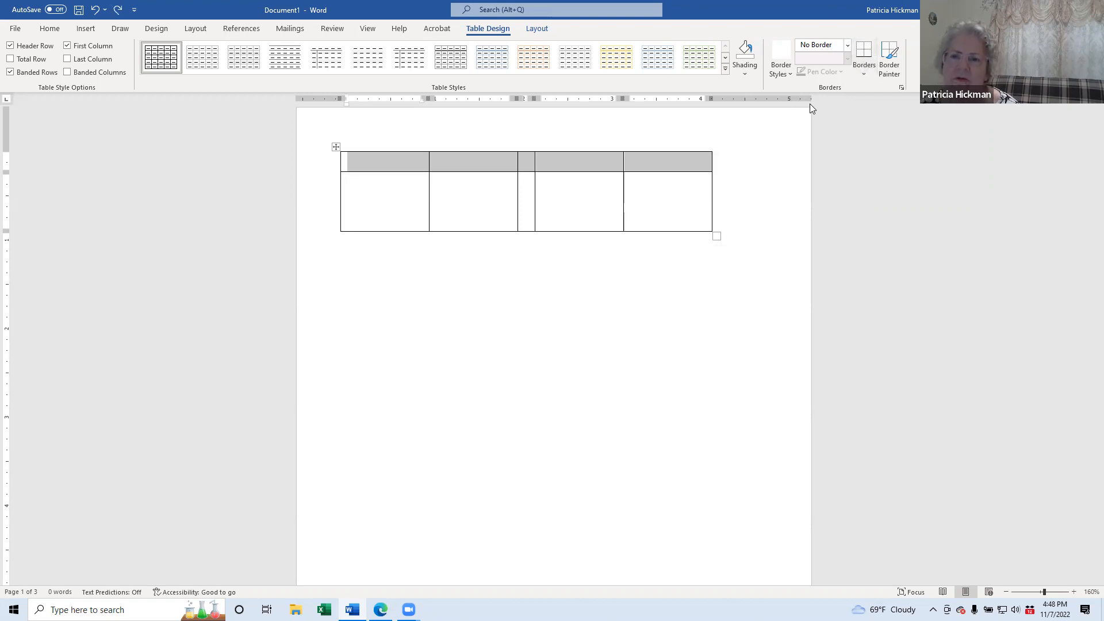
{"action": "left_click", "coordinate": [864, 74]}
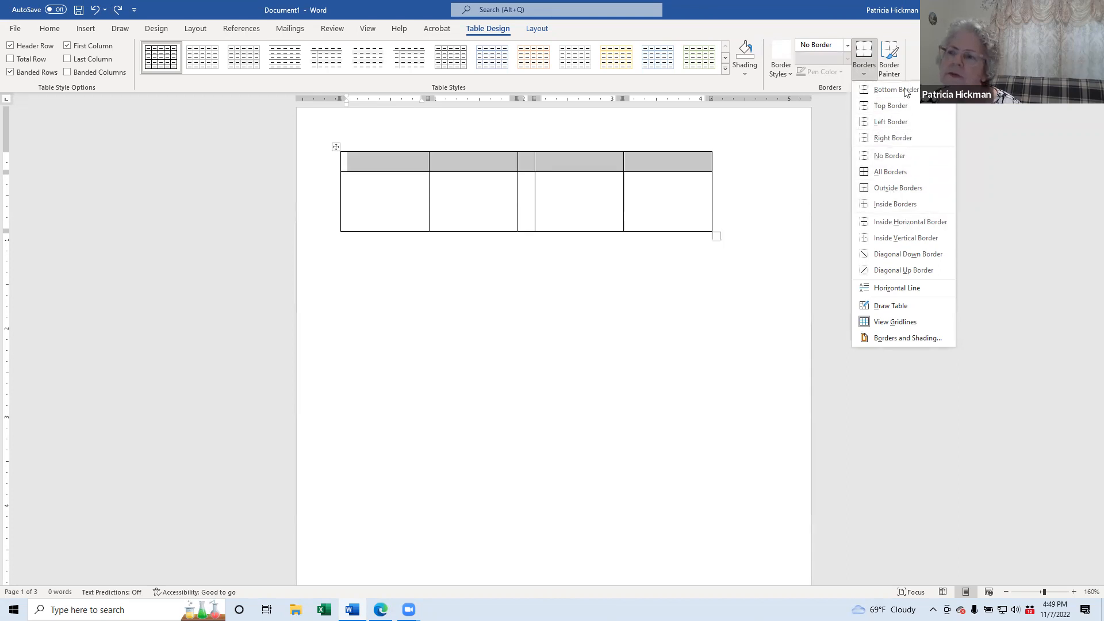
{"action": "left_click", "coordinate": [898, 107]}
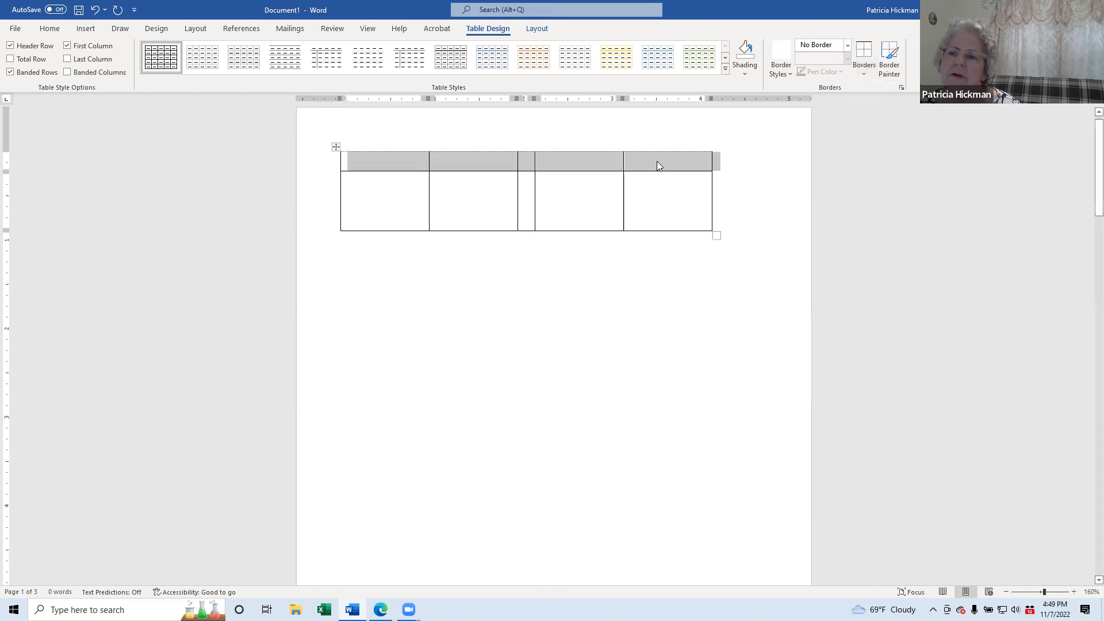
{"action": "left_click", "coordinate": [673, 161]}
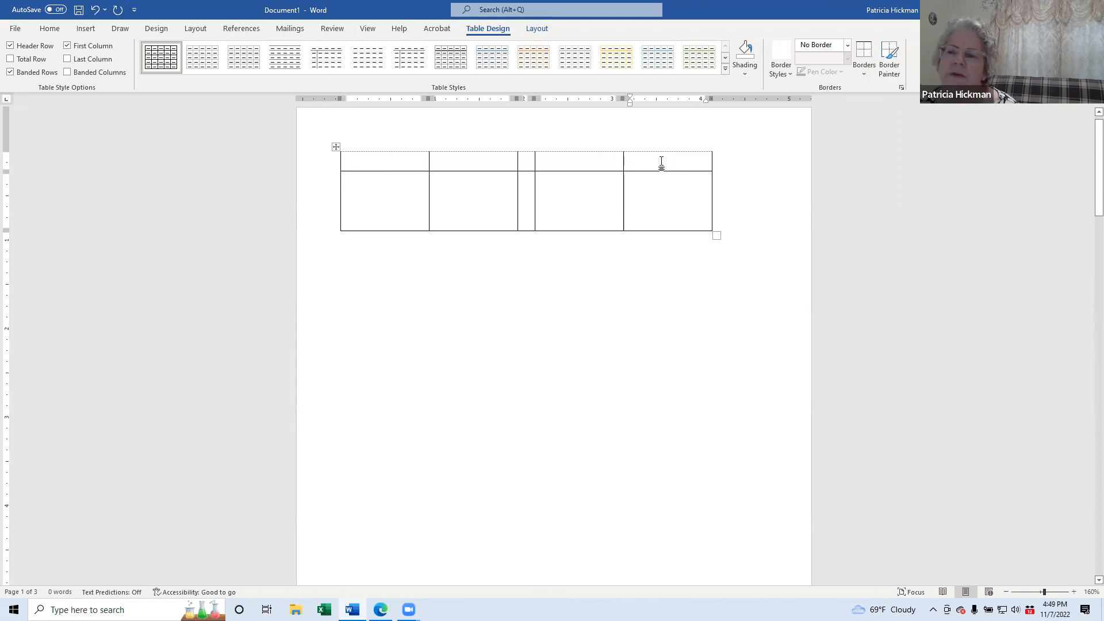
Step: Remove the top row's left, right and inside borders
{"action": "left_click_drag", "start_coordinate": [662, 162], "coordinate": [344, 164]}
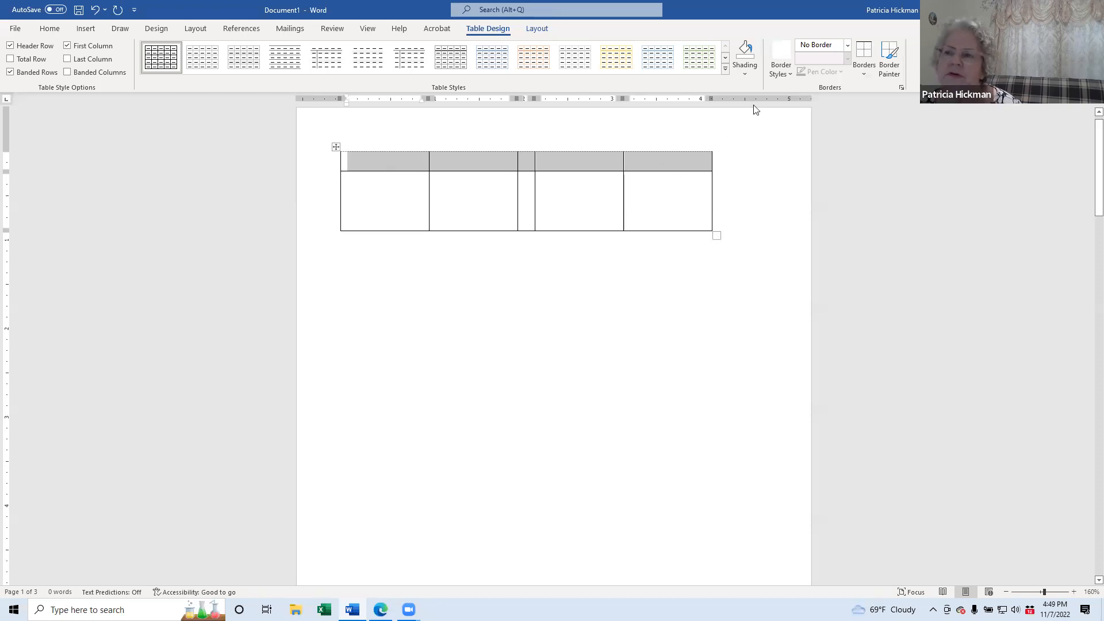
{"action": "left_click", "coordinate": [864, 75]}
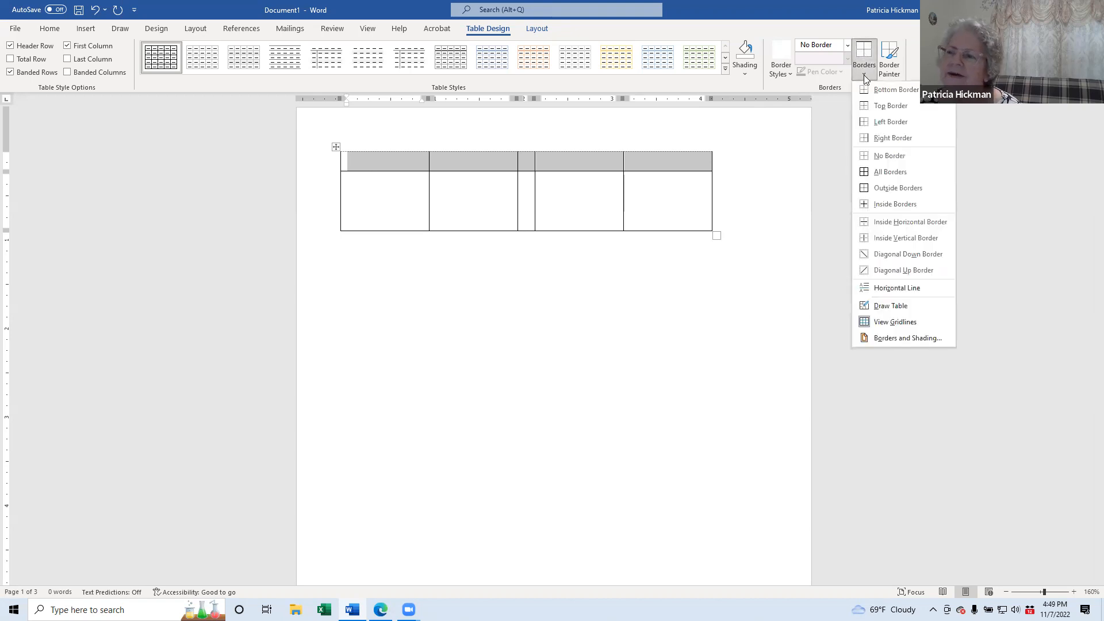
{"action": "left_click", "coordinate": [881, 121]}
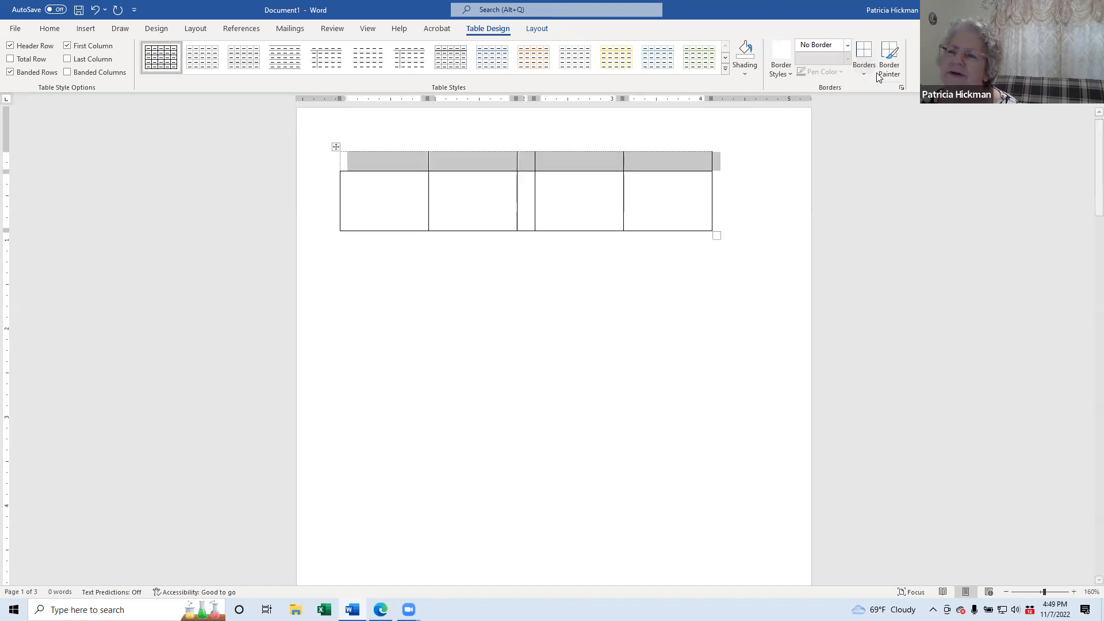
{"action": "left_click", "coordinate": [865, 74]}
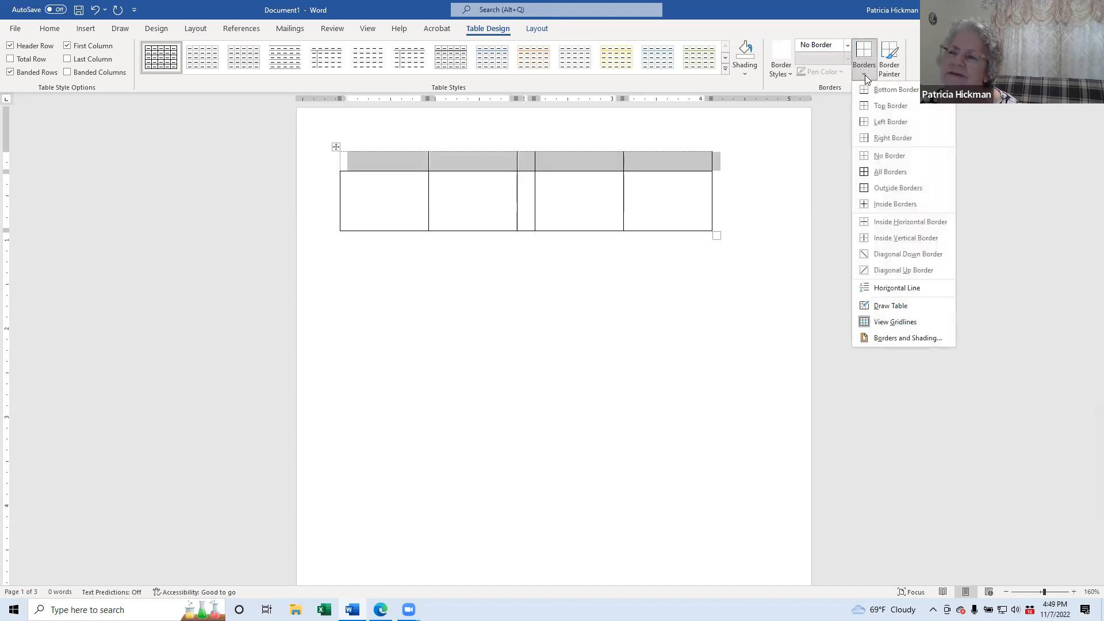
{"action": "left_click", "coordinate": [883, 138]}
{"action": "left_click", "coordinate": [543, 161]}
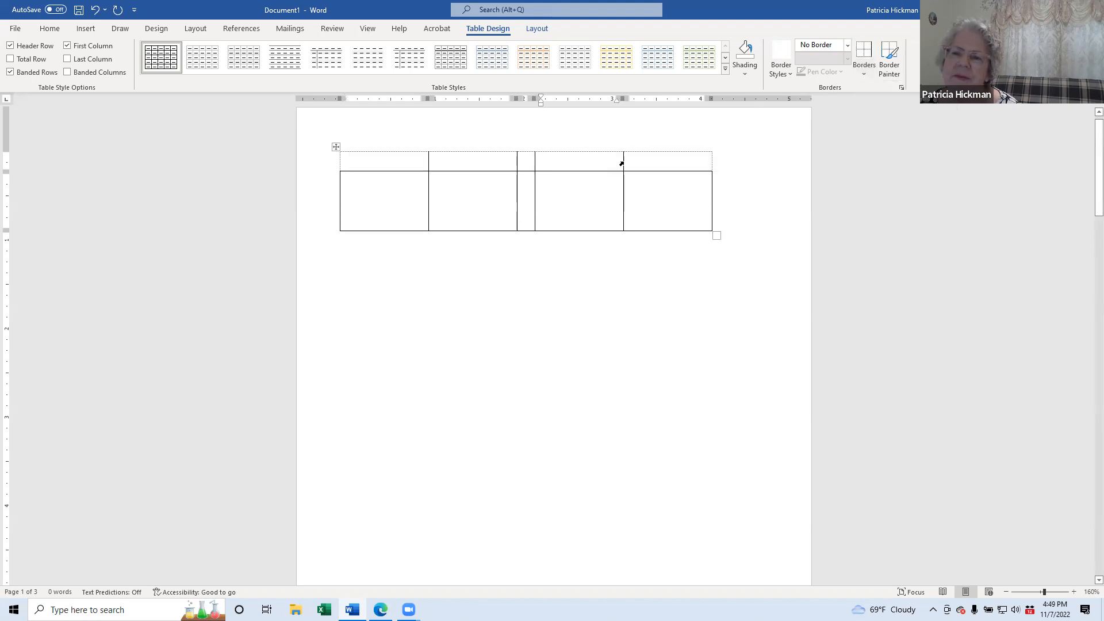
{"action": "left_click_drag", "start_coordinate": [642, 159], "coordinate": [411, 162]}
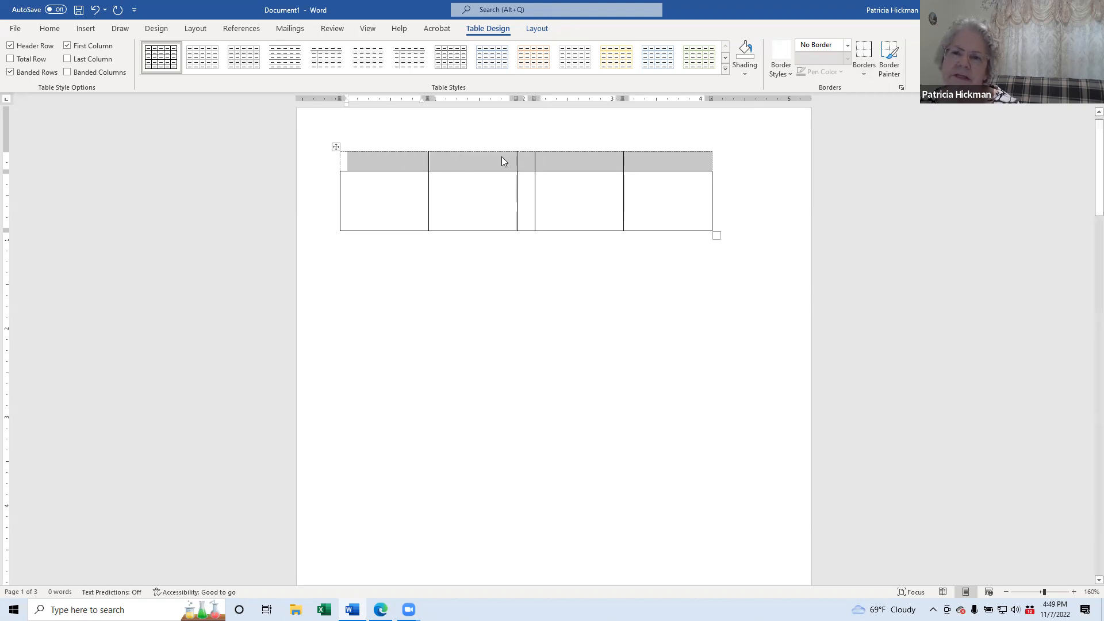
{"action": "left_click", "coordinate": [863, 72]}
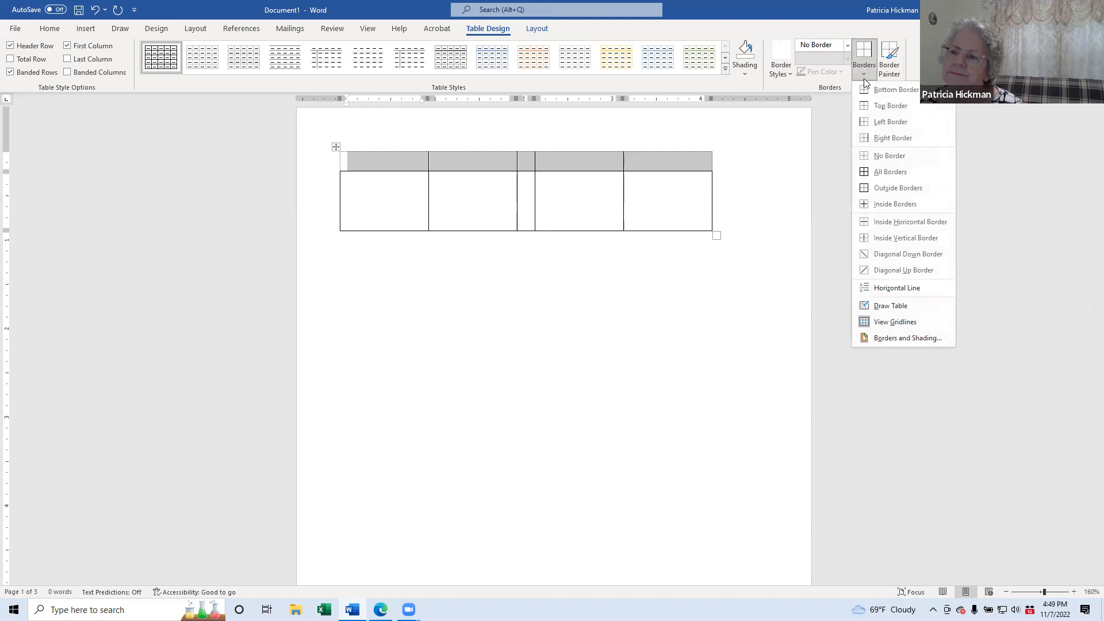
{"action": "left_click", "coordinate": [895, 204]}
{"action": "left_click", "coordinate": [669, 163]}
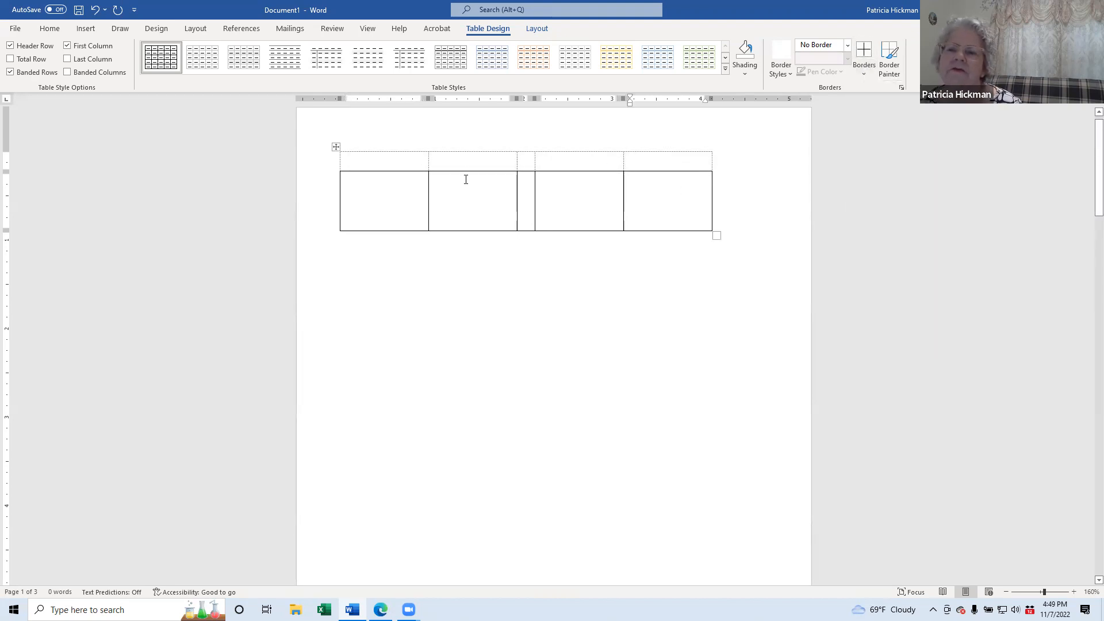
{"action": "left_click_drag", "start_coordinate": [391, 161], "coordinate": [377, 216]}
Step: Remove the top and bottom borders of the narrow middle cell in the lower row
{"action": "left_click", "coordinate": [639, 190]}
{"action": "left_click_drag", "start_coordinate": [614, 191], "coordinate": [657, 197]}
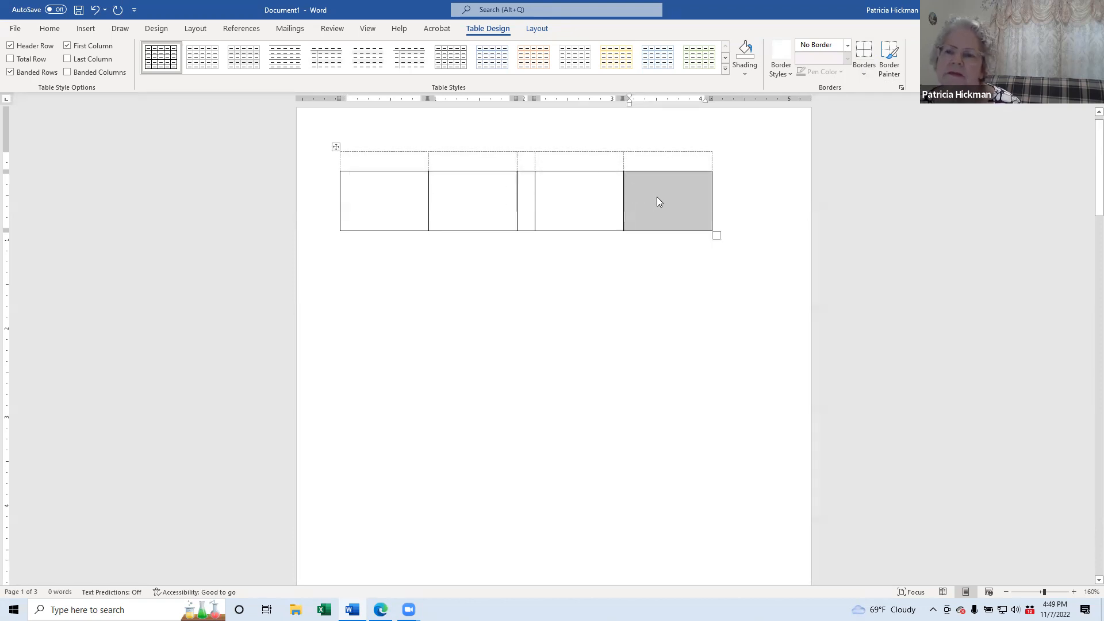
{"action": "left_click", "coordinate": [657, 197]}
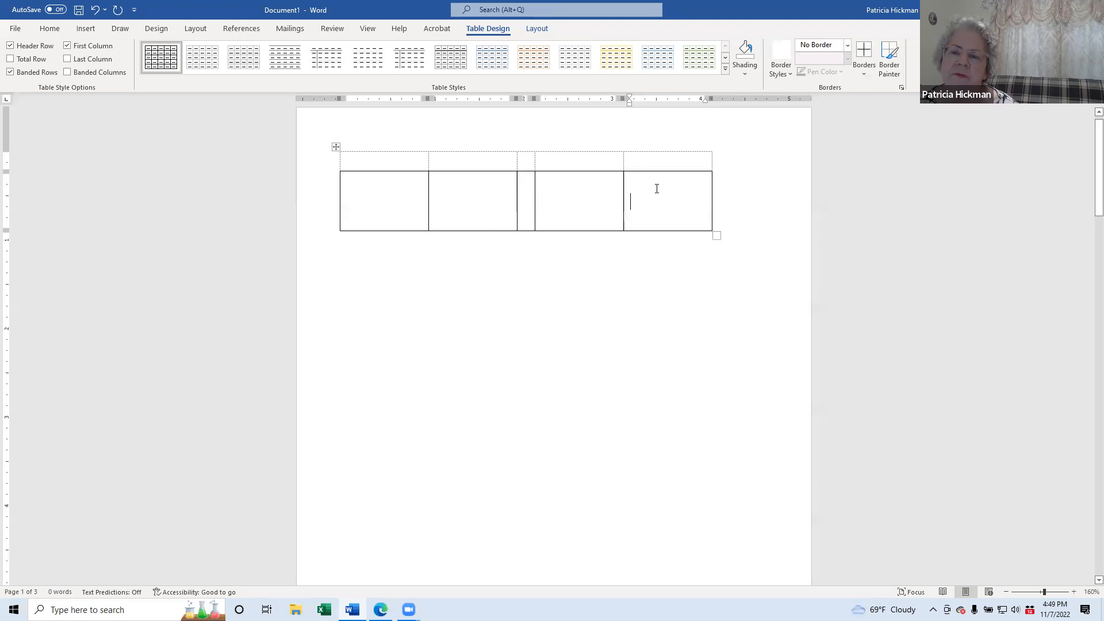
{"action": "left_click", "coordinate": [526, 181]}
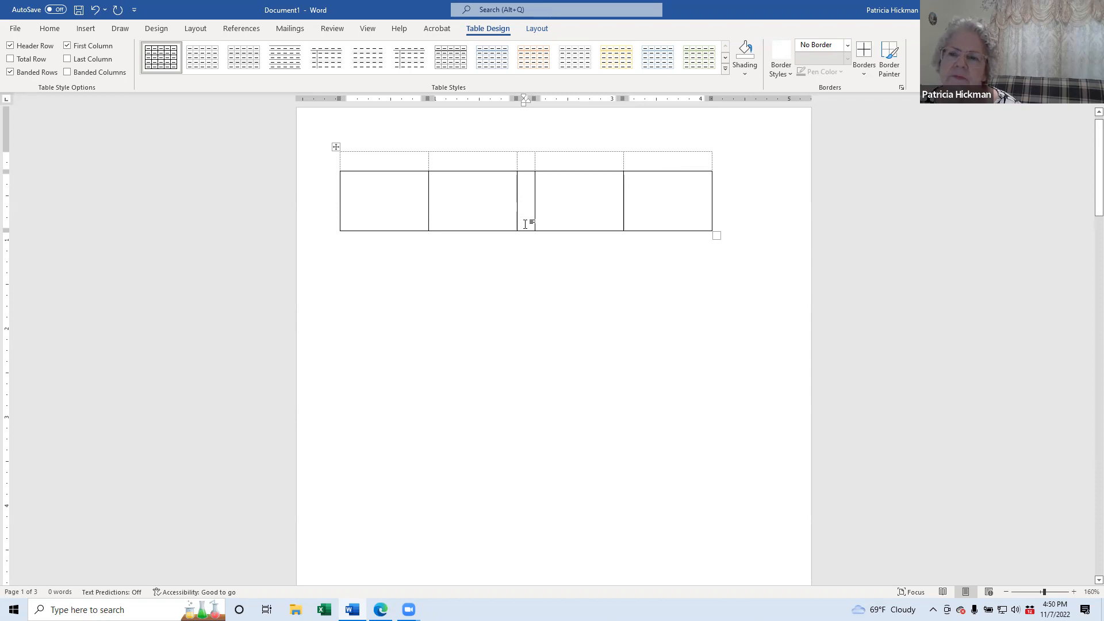
{"action": "left_click", "coordinate": [863, 70]}
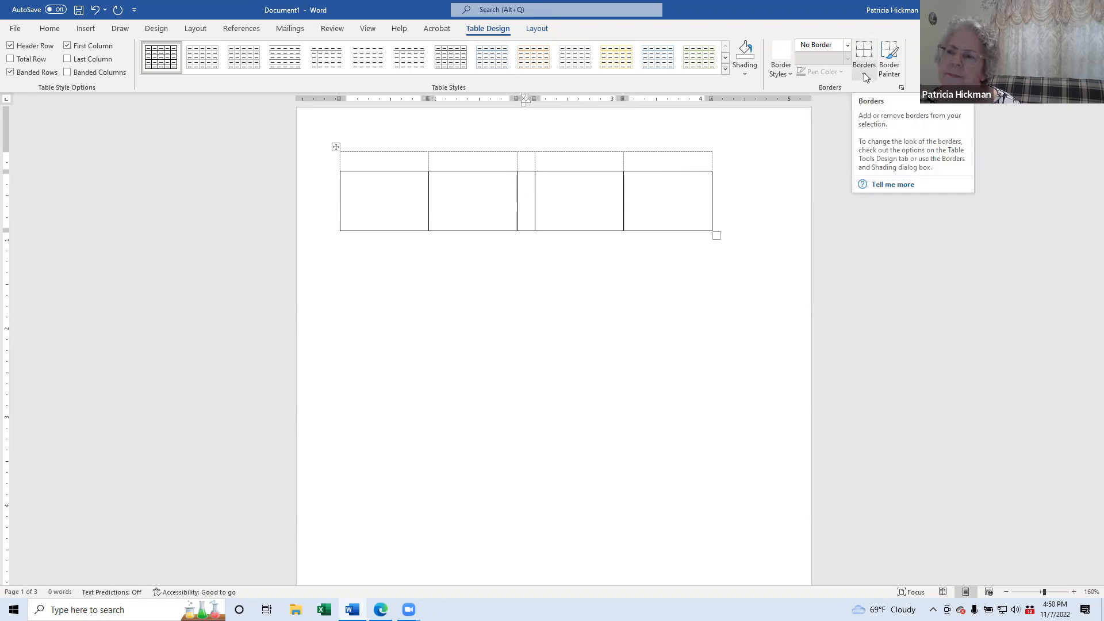
{"action": "left_click", "coordinate": [863, 72]}
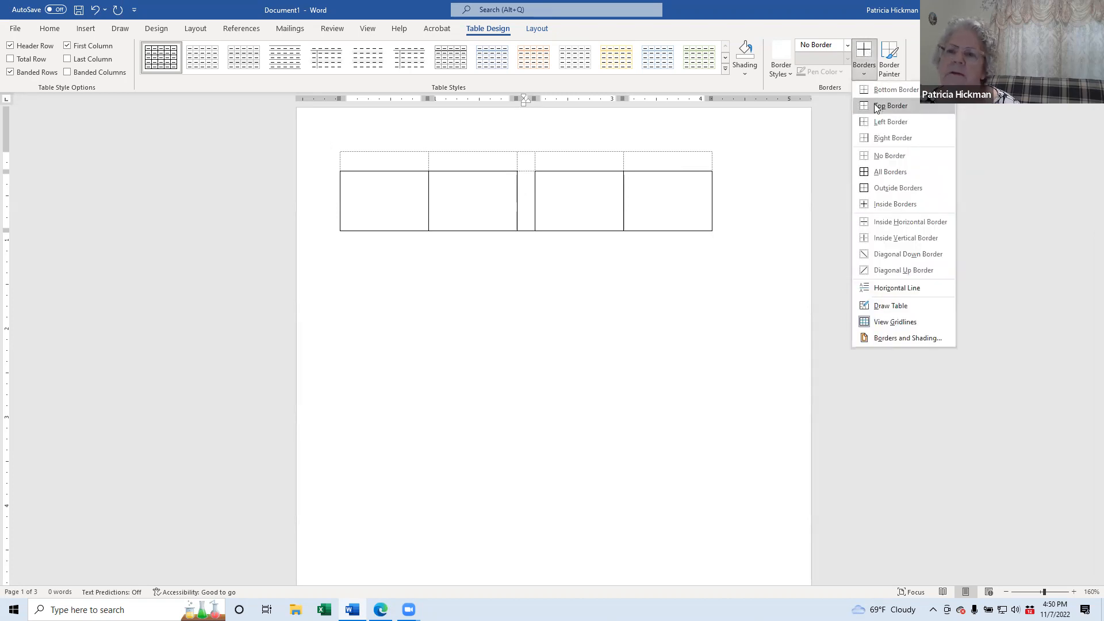
{"action": "left_click", "coordinate": [877, 107]}
{"action": "left_click", "coordinate": [864, 73]}
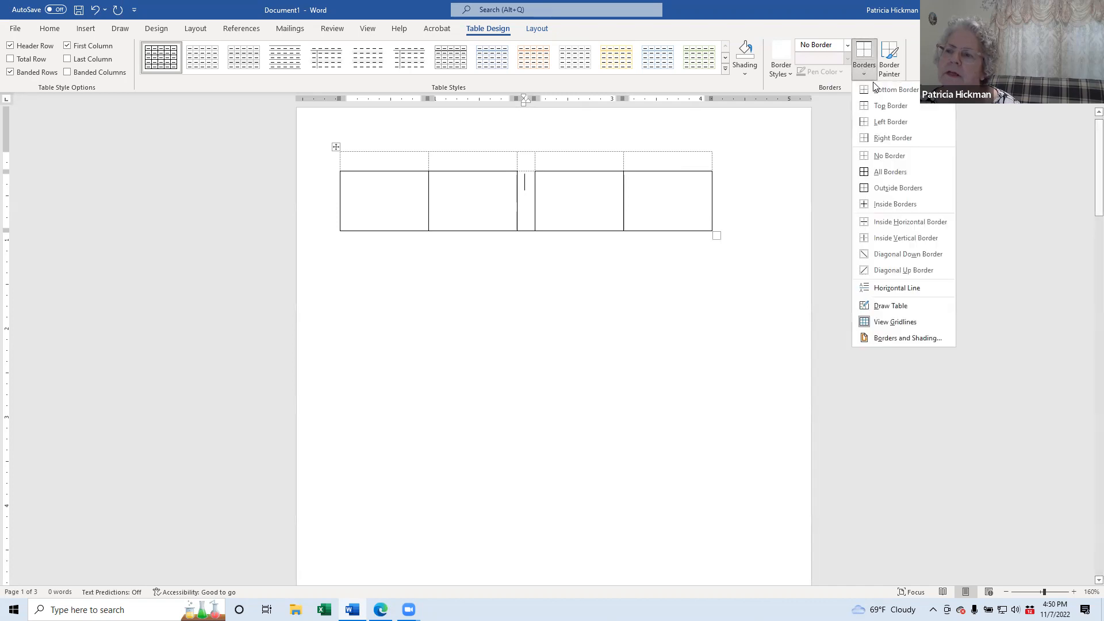
{"action": "left_click", "coordinate": [888, 90]}
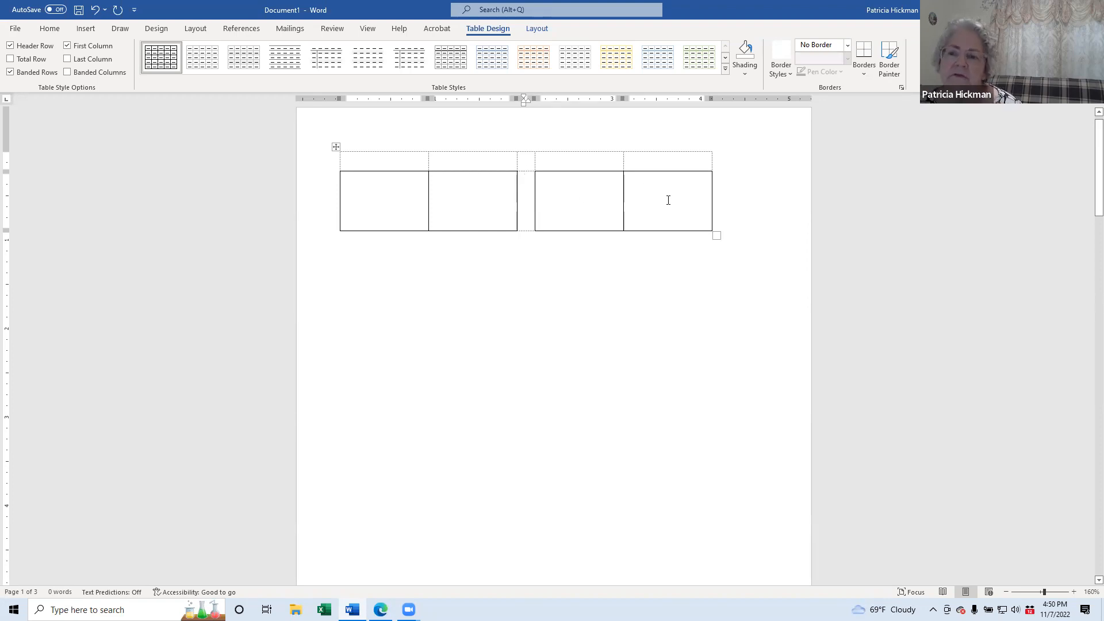
Step: Undo an accidental cell move, then type the user's surname into the first lower cell
{"action": "left_click_drag", "start_coordinate": [661, 161], "coordinate": [355, 165]}
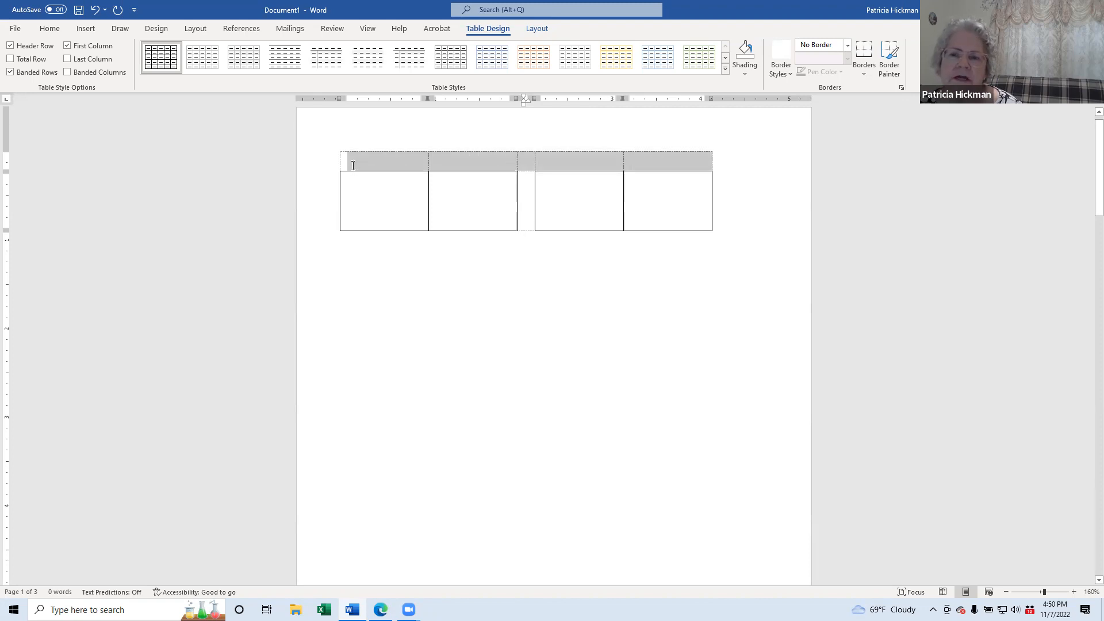
{"action": "left_click_drag", "start_coordinate": [661, 211], "coordinate": [379, 210]}
{"action": "left_click_drag", "start_coordinate": [487, 182], "coordinate": [490, 157]}
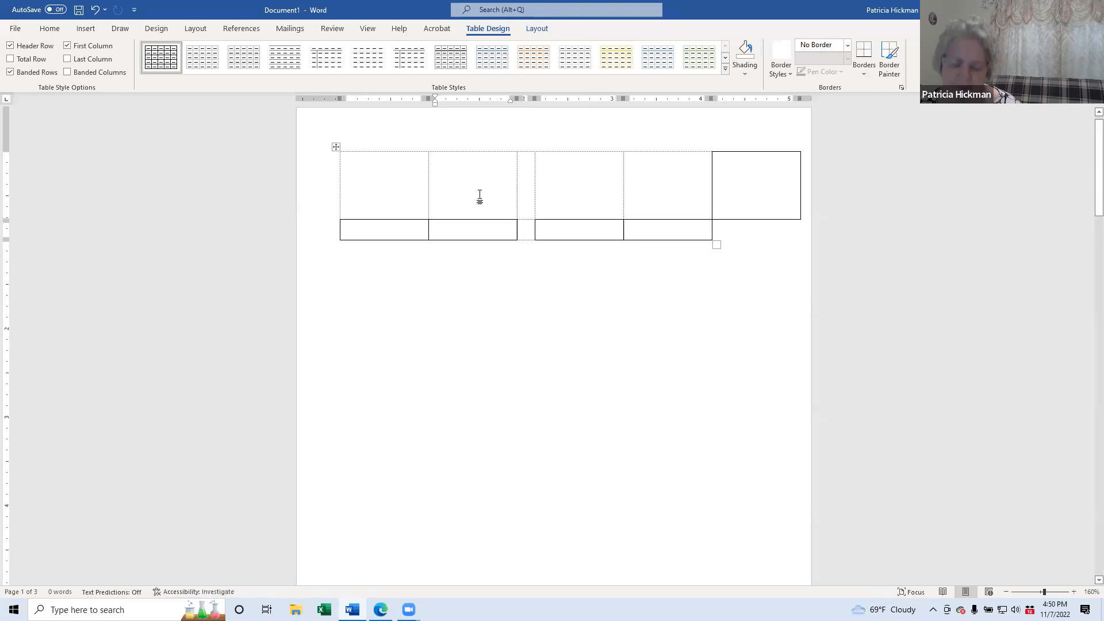
{"action": "key", "text": "ctrl+z"}
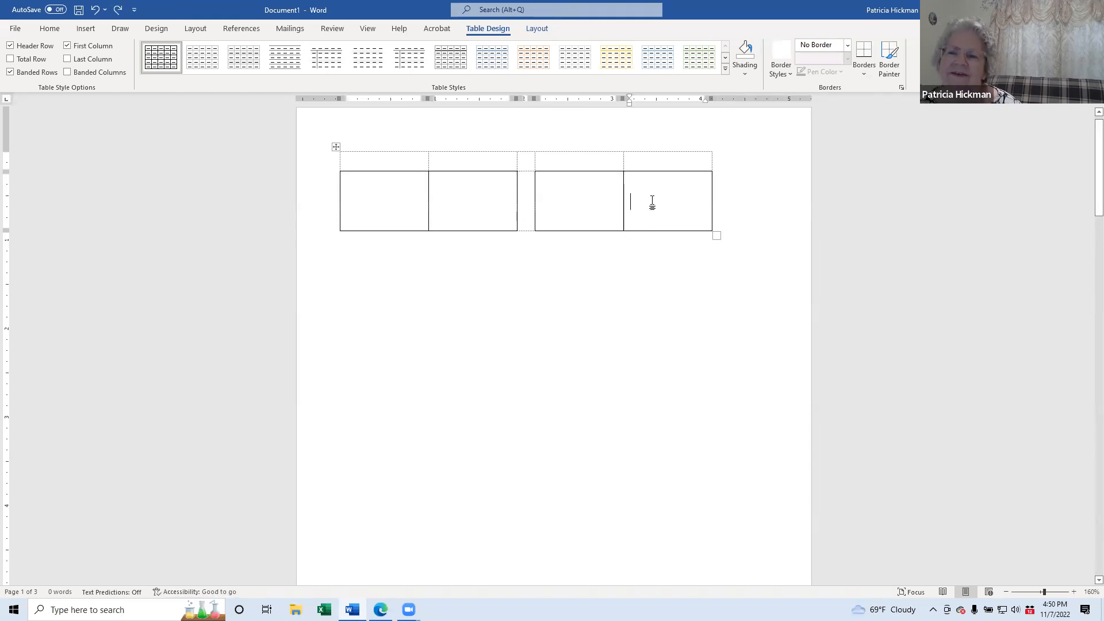
{"action": "left_click", "coordinate": [472, 207]}
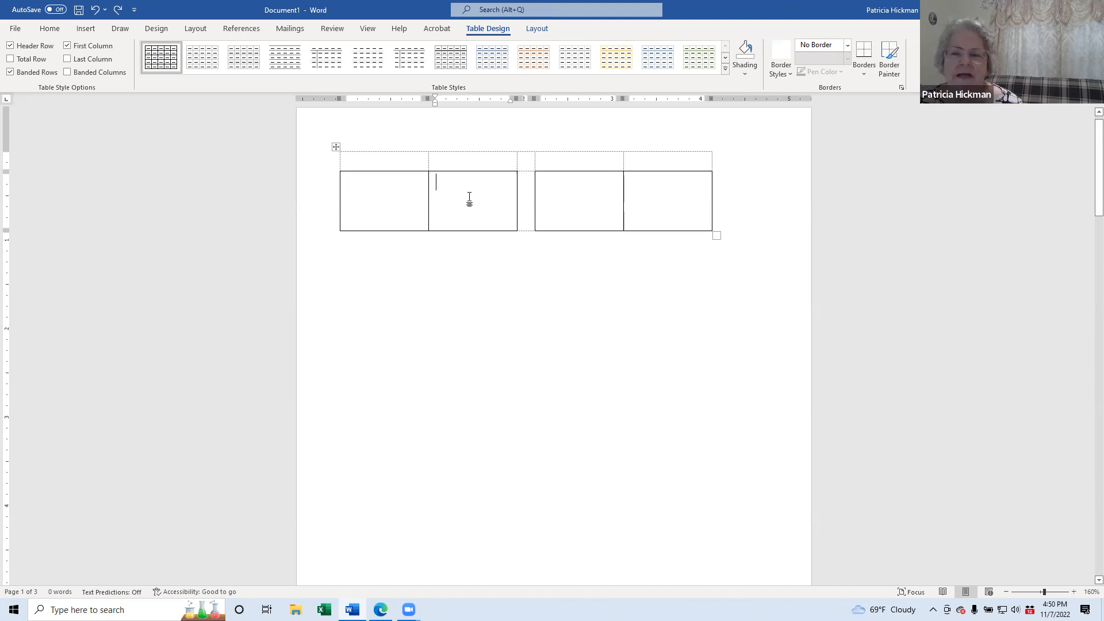
{"action": "left_click", "coordinate": [470, 198]}
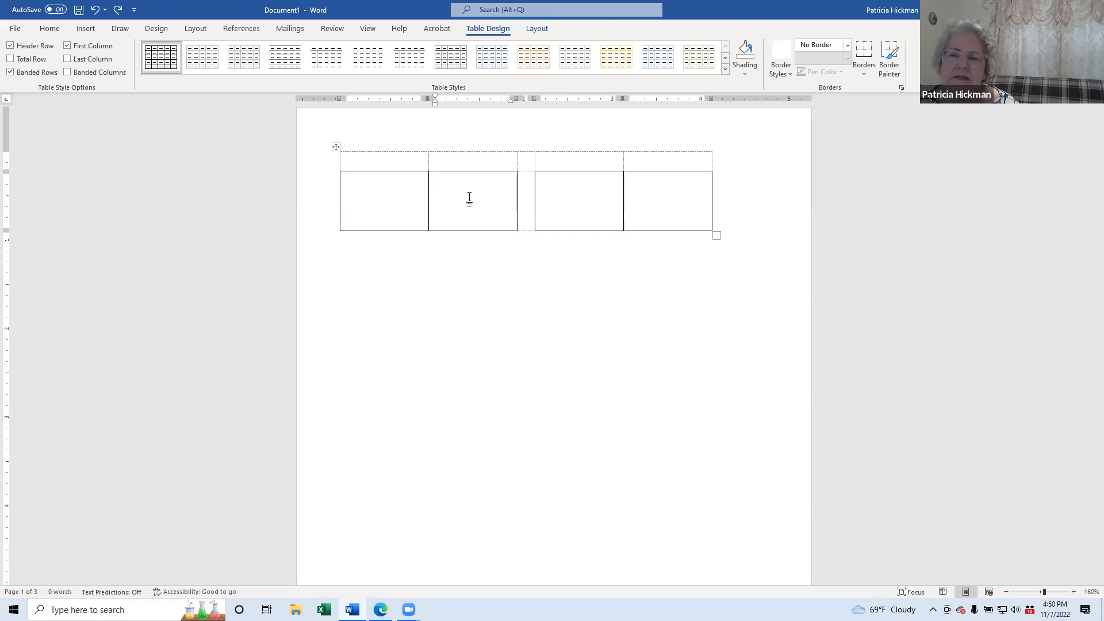
{"action": "left_click", "coordinate": [364, 180]}
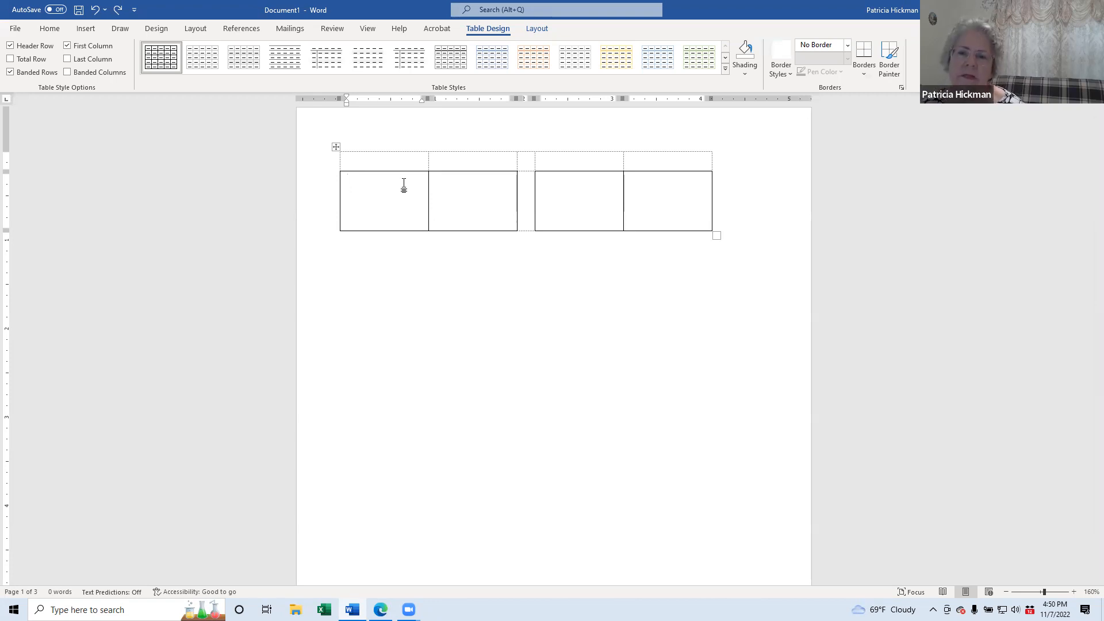
Step: Format the typed surname in Arial from the font list
{"action": "left_click_drag", "start_coordinate": [402, 183], "coordinate": [343, 182]}
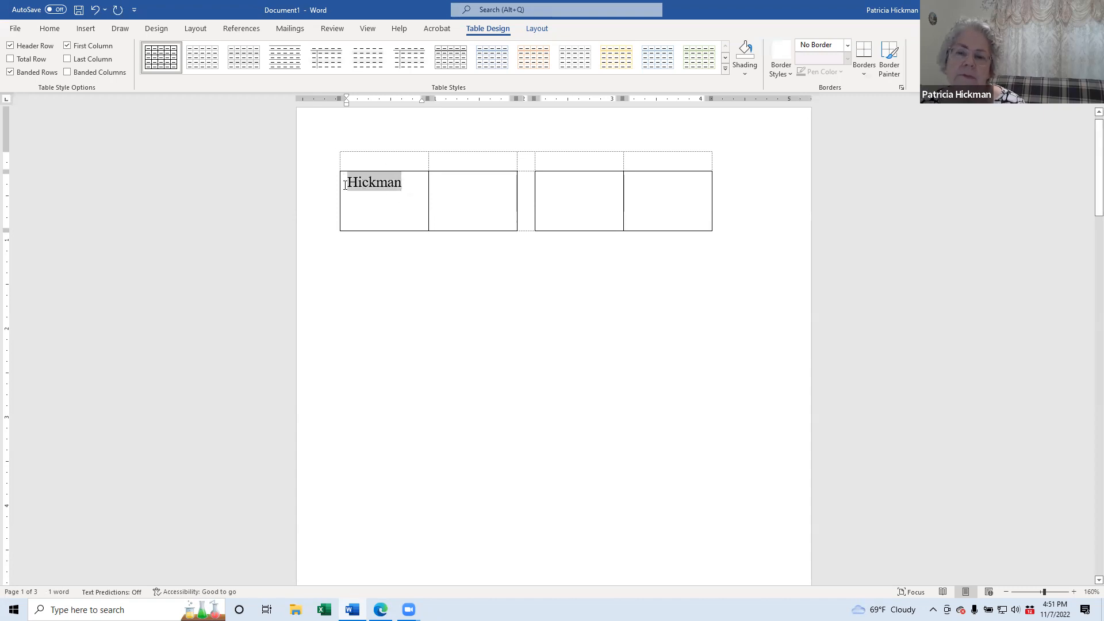
{"action": "left_click", "coordinate": [51, 30]}
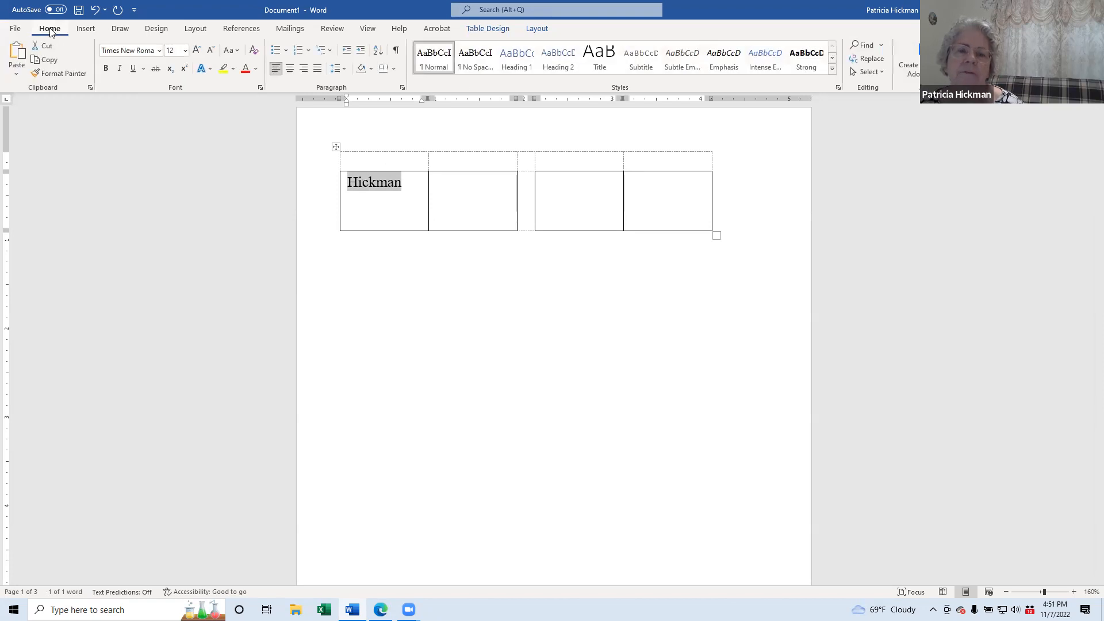
{"action": "left_click", "coordinate": [160, 51]}
{"action": "left_click", "coordinate": [138, 129]}
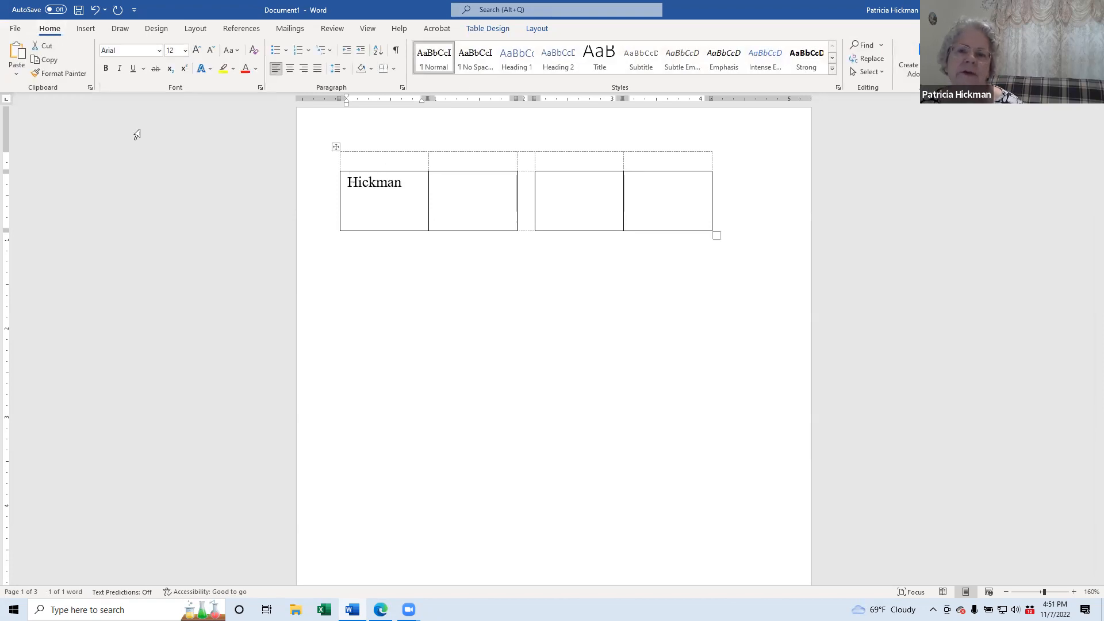
{"action": "left_click", "coordinate": [406, 185]}
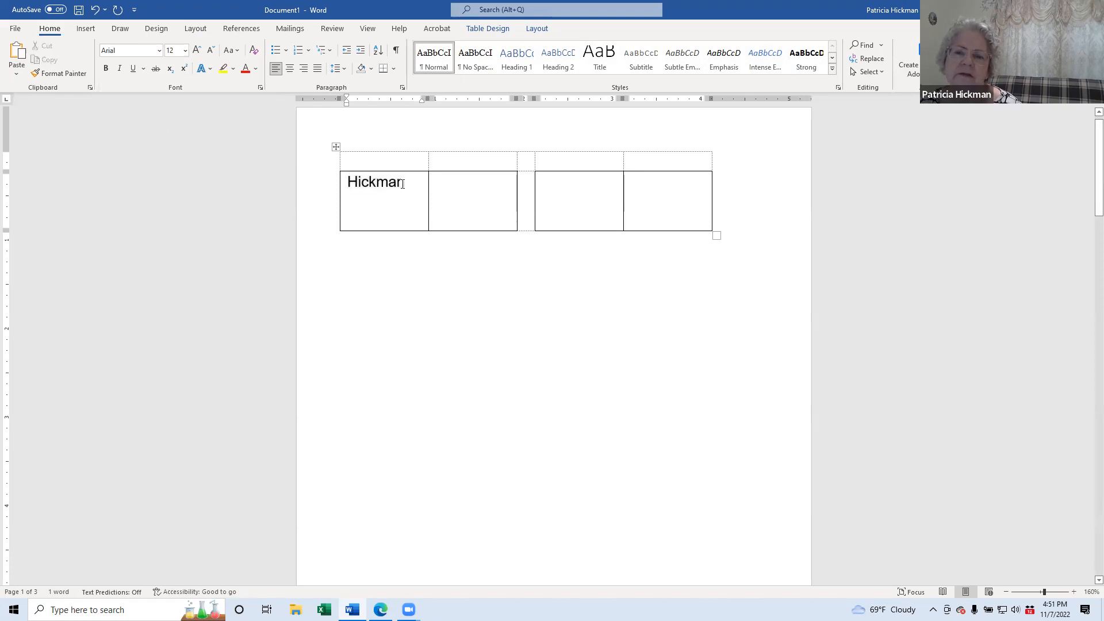
{"action": "left_click_drag", "start_coordinate": [405, 185], "coordinate": [347, 185]}
{"action": "key", "text": "ctrl+c"}
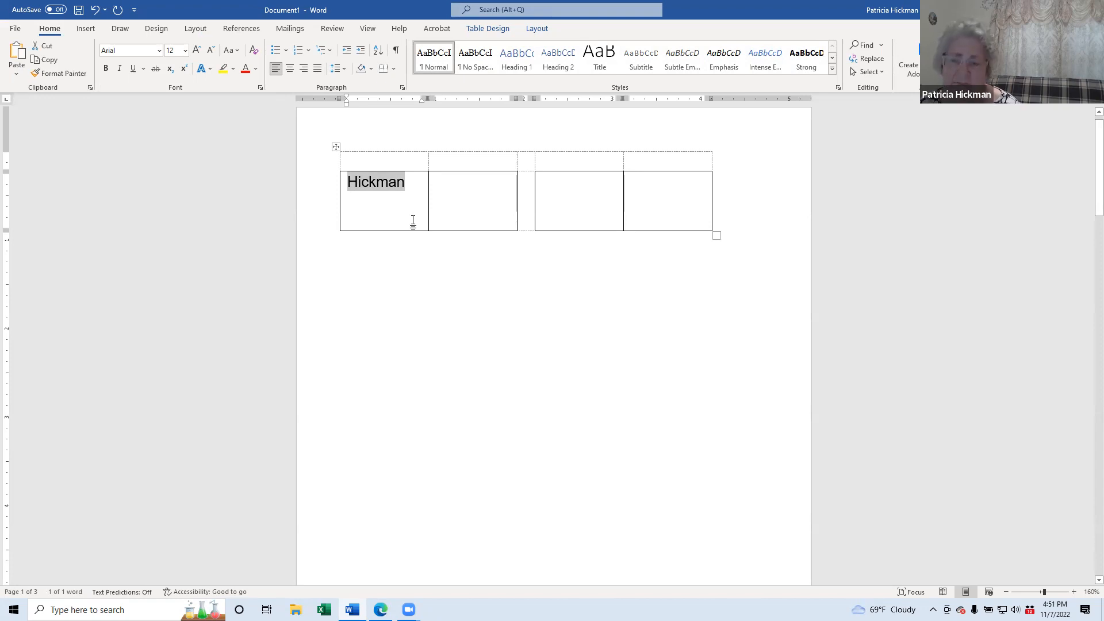
{"action": "left_click", "coordinate": [409, 182]}
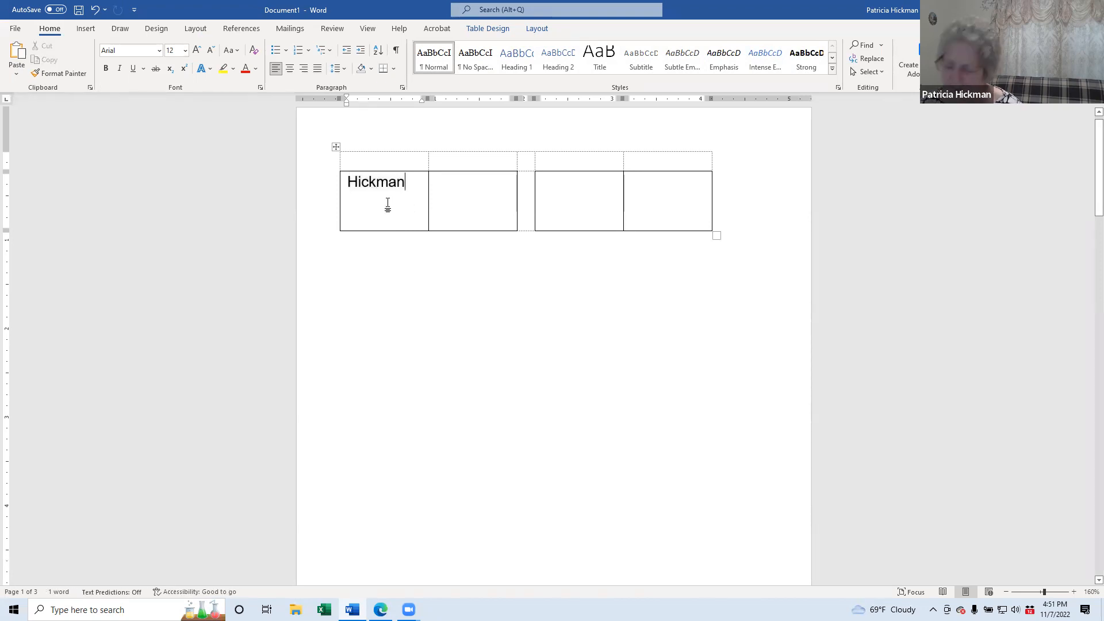
Step: Repeat the surname on two more lines and right-align all three lines
{"action": "key", "text": "Return"}
{"action": "key", "text": "ctrl+v"}
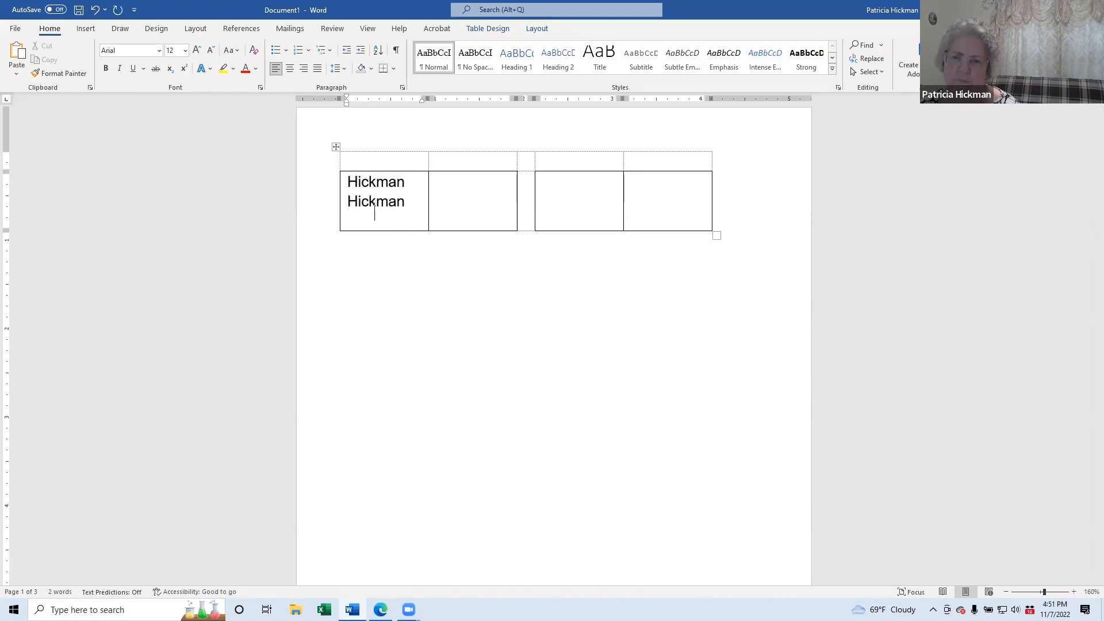
{"action": "key", "text": "Return"}
{"action": "key", "text": "ctrl+v"}
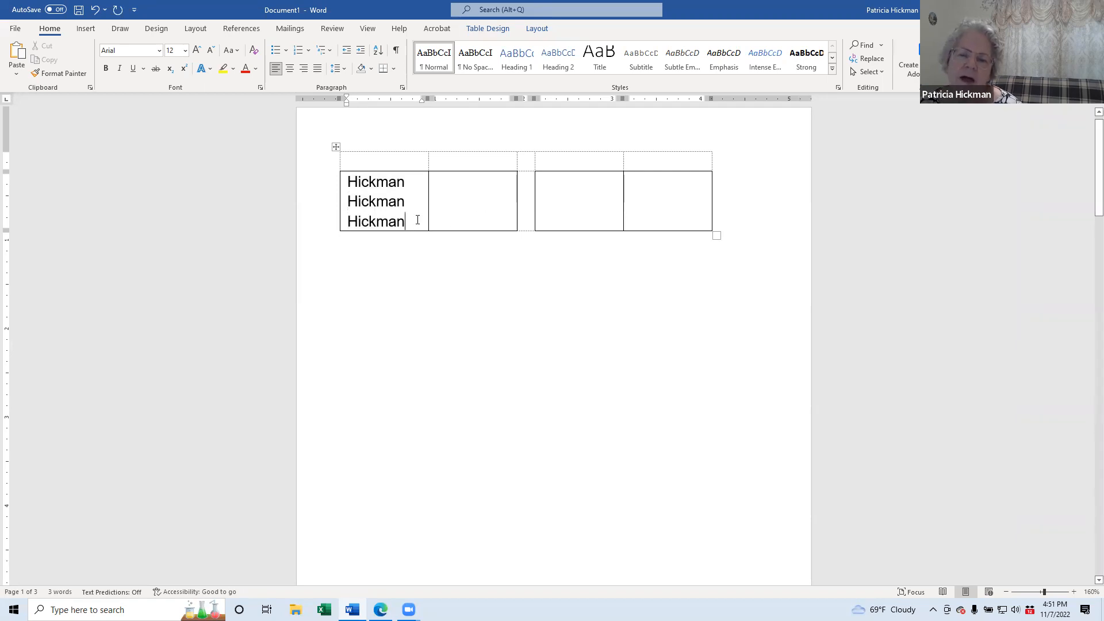
{"action": "left_click_drag", "start_coordinate": [409, 223], "coordinate": [348, 179]}
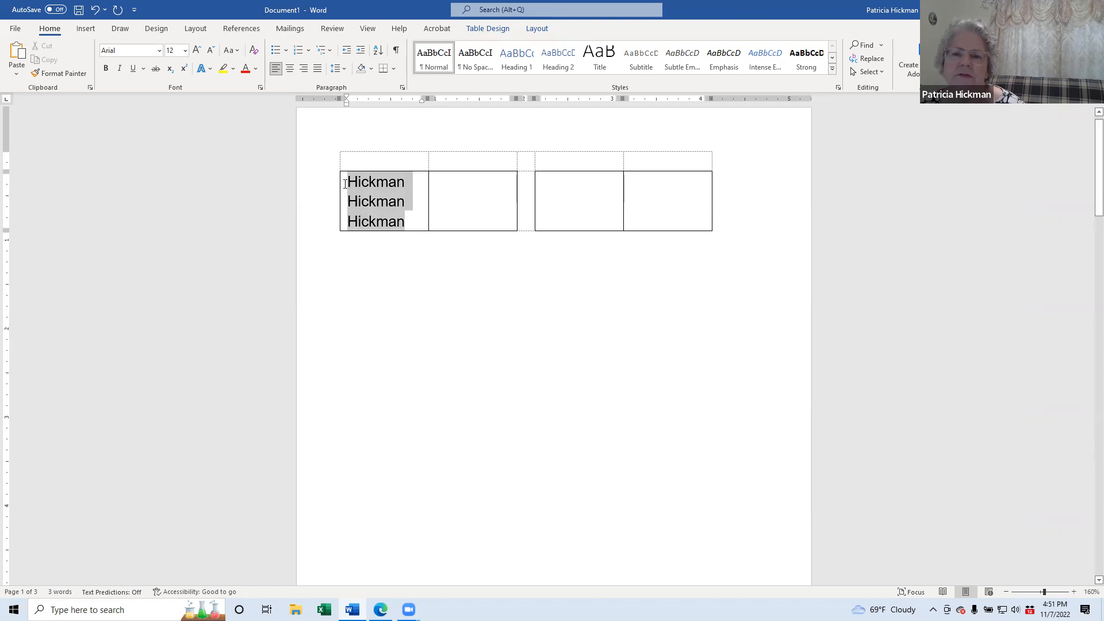
{"action": "left_click", "coordinate": [391, 183]}
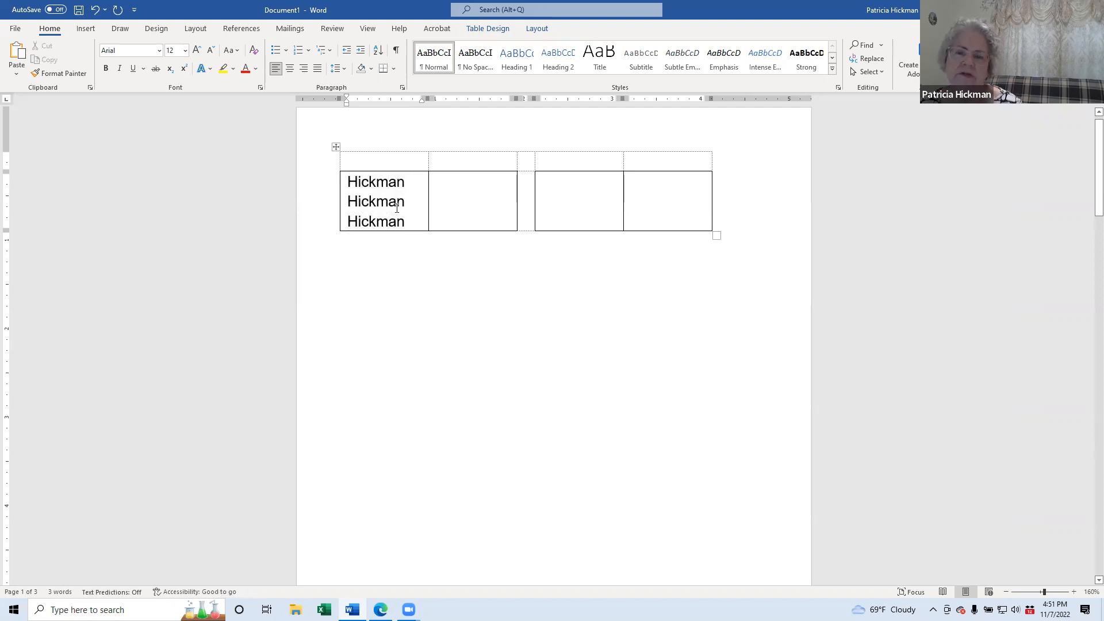
{"action": "left_click_drag", "start_coordinate": [408, 221], "coordinate": [345, 181]}
{"action": "key", "text": "ctrl+c"}
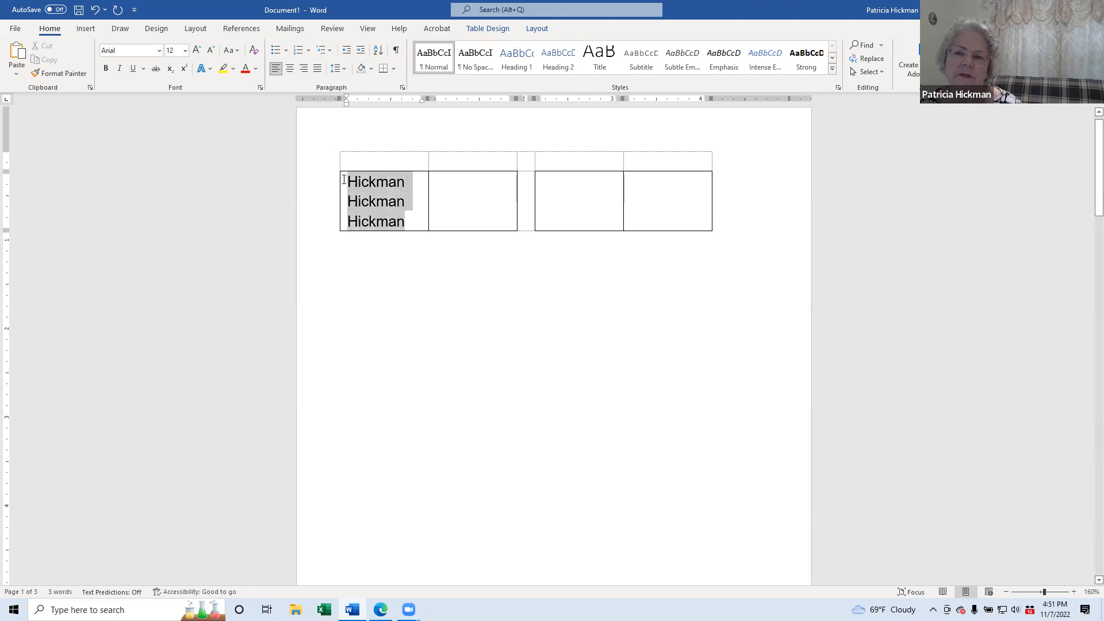
{"action": "left_click", "coordinate": [304, 69]}
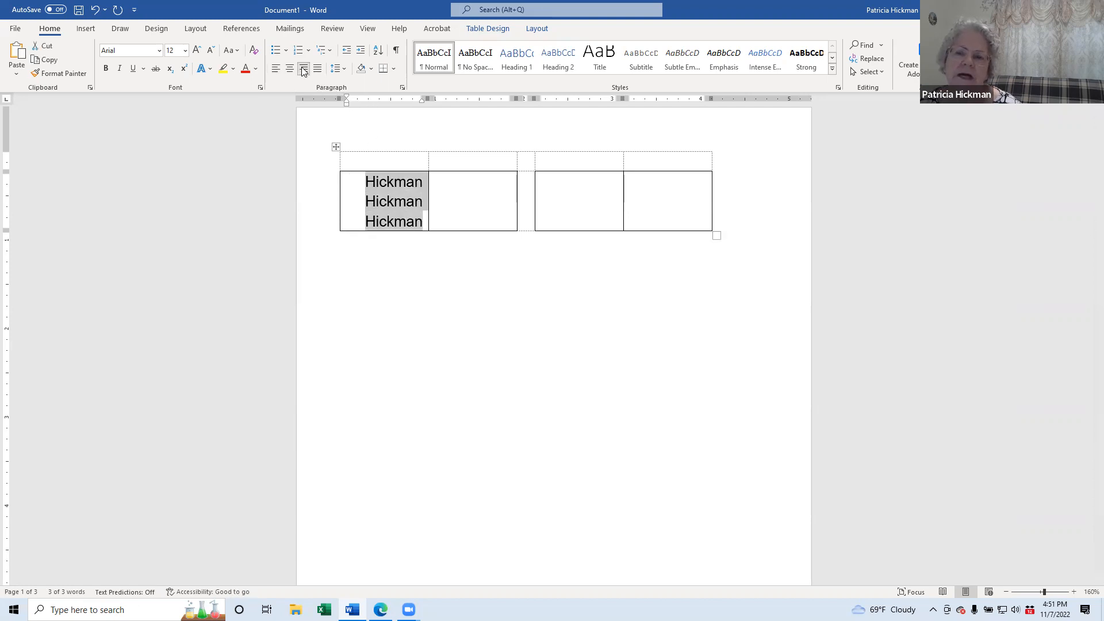
Step: Paste the three surname lines into the second cell and right-align them
{"action": "left_click", "coordinate": [478, 183]}
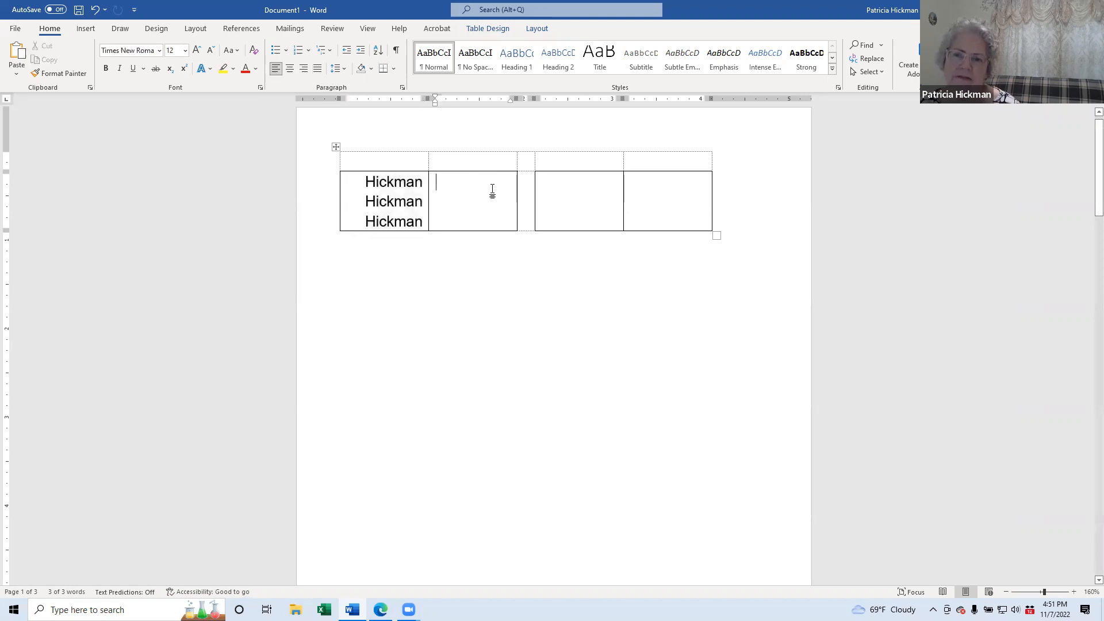
{"action": "key", "text": "ctrl+v"}
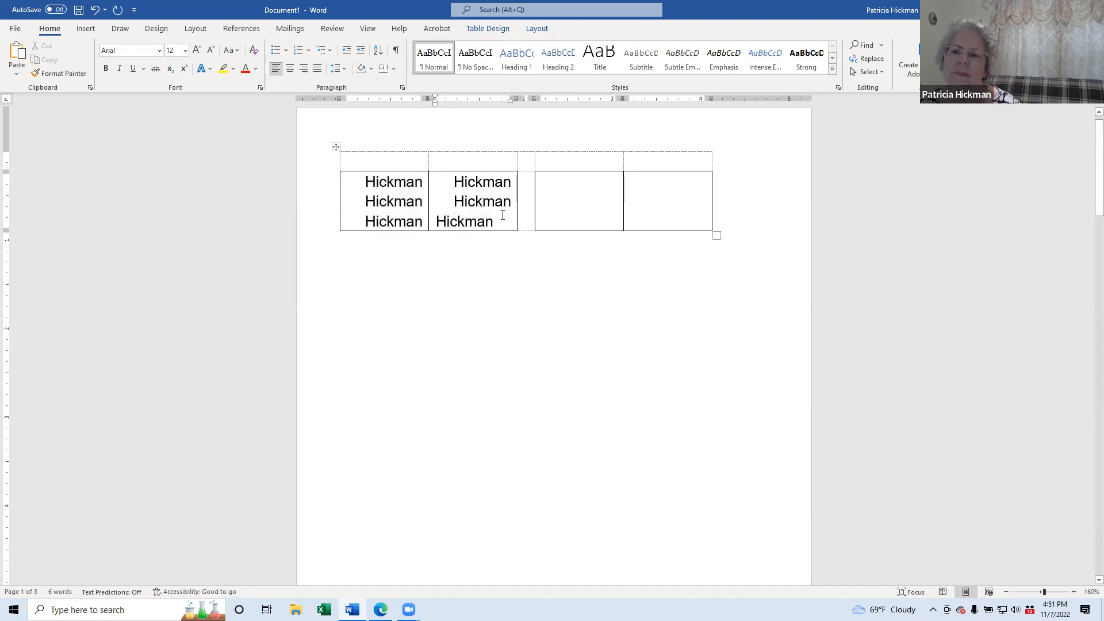
{"action": "left_click_drag", "start_coordinate": [504, 221], "coordinate": [439, 225]}
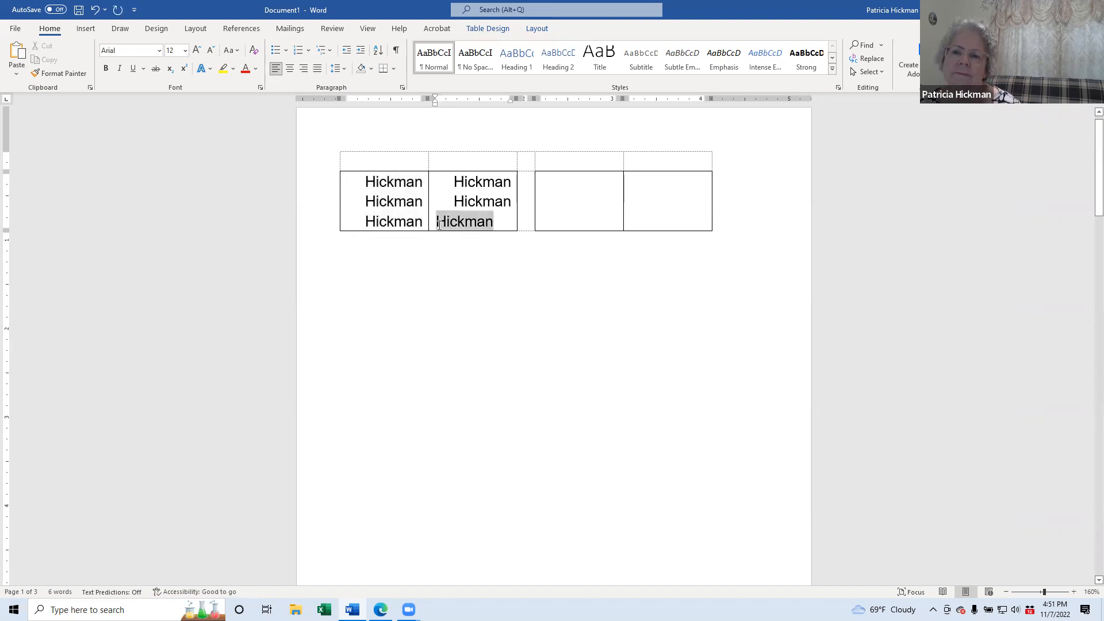
{"action": "left_click", "coordinate": [303, 67]}
{"action": "left_click", "coordinate": [484, 223]}
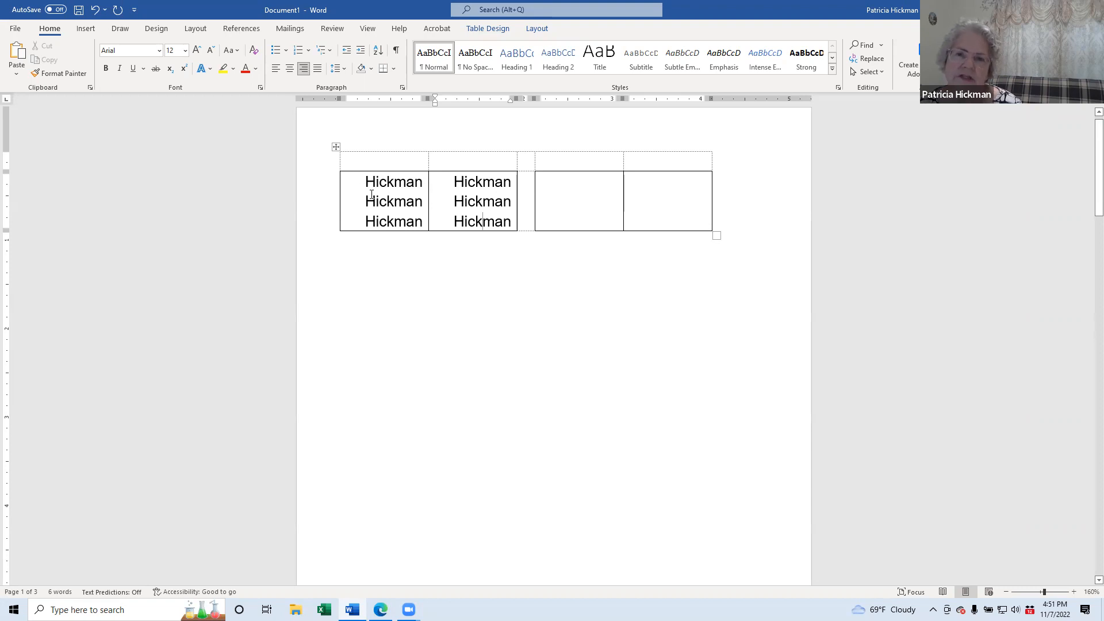
Step: Delete the first four letters on several lines so they read 'man'
{"action": "left_click_drag", "start_coordinate": [391, 201], "coordinate": [366, 223]}
{"action": "key", "text": "Delete"}
{"action": "key", "text": "Delete"}
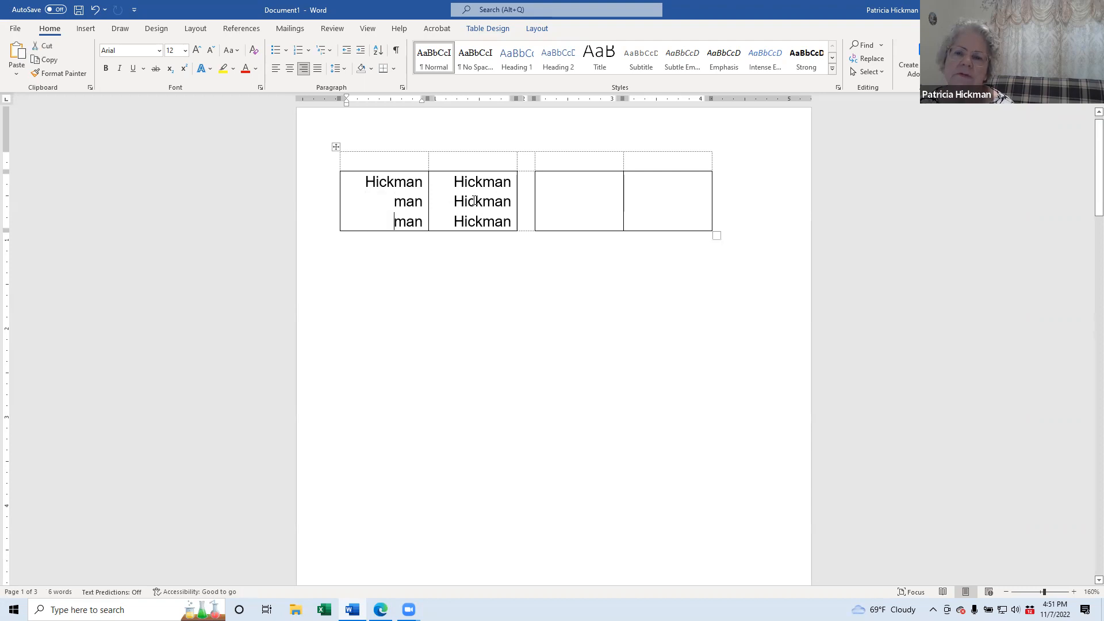
{"action": "left_click", "coordinate": [404, 185]}
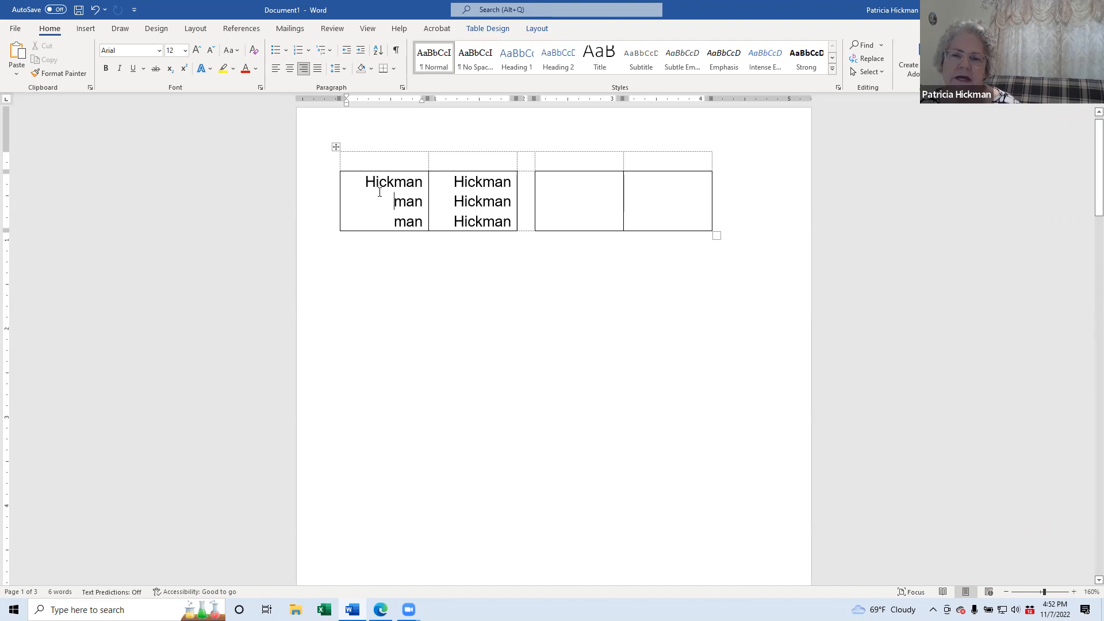
{"action": "key", "text": "Down"}
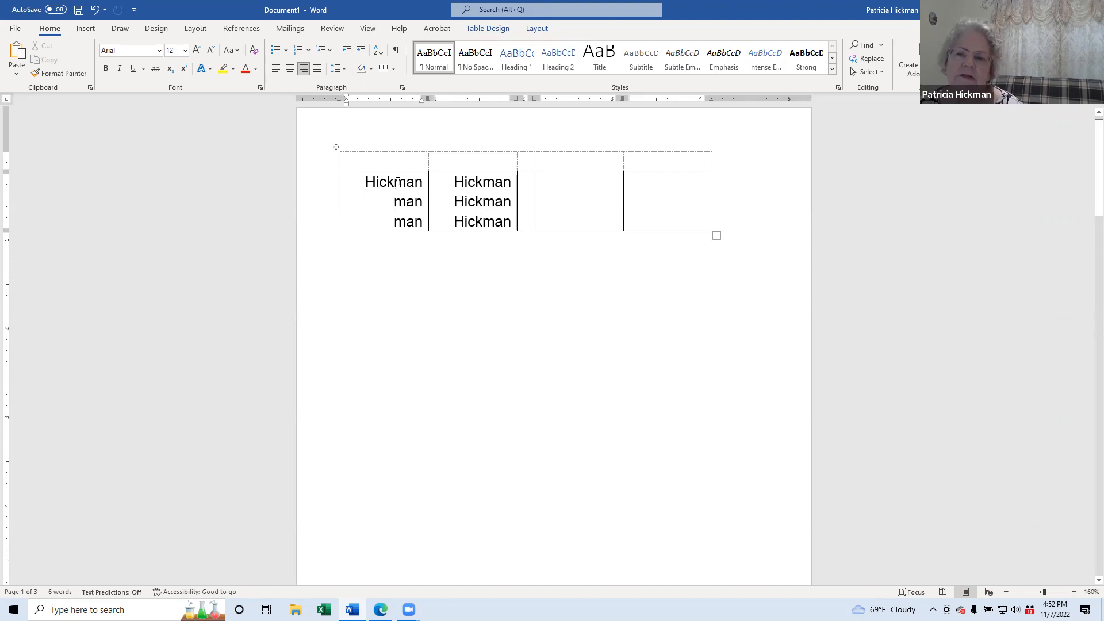
{"action": "left_click", "coordinate": [482, 188]}
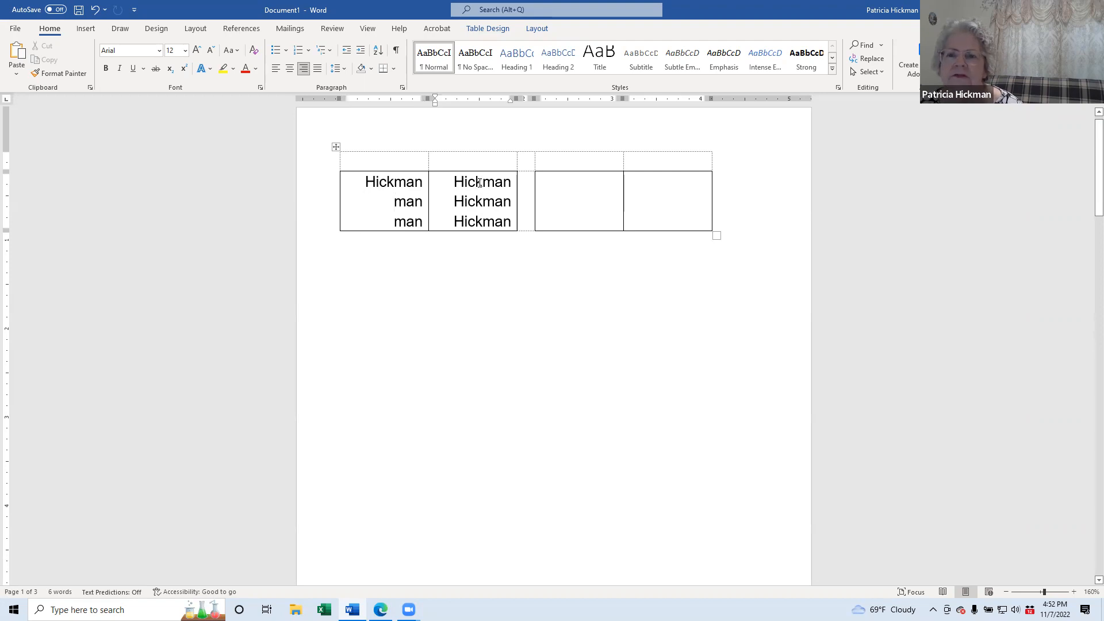
{"action": "left_click_drag", "start_coordinate": [481, 179], "coordinate": [453, 182]}
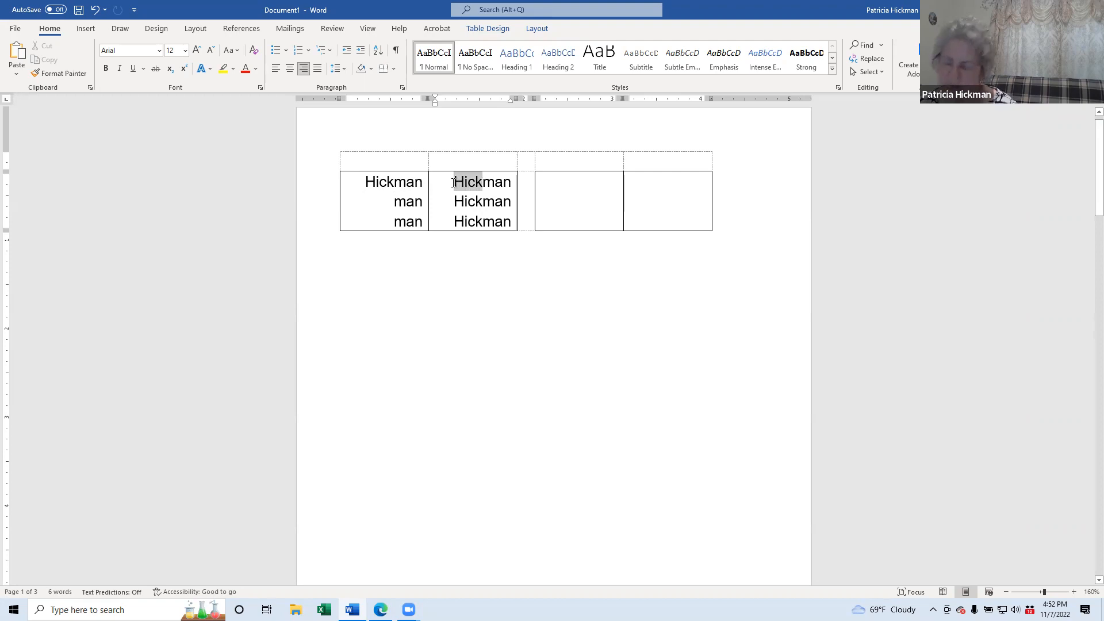
{"action": "key", "text": "BackSpace"}
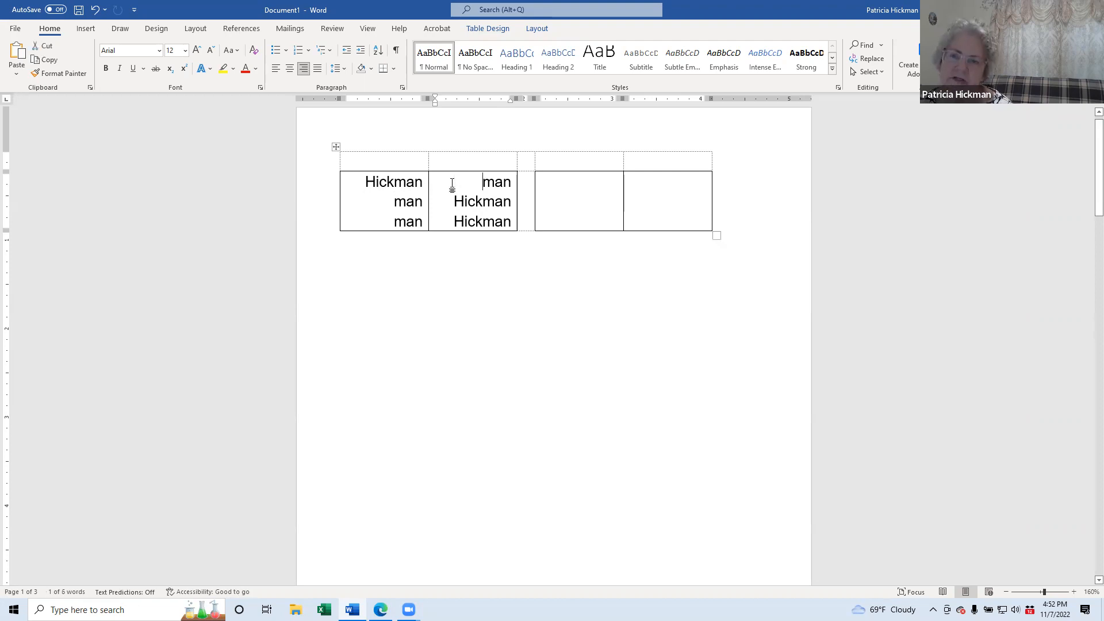
{"action": "left_click_drag", "start_coordinate": [482, 201], "coordinate": [454, 202]}
{"action": "key", "text": "BackSpace"}
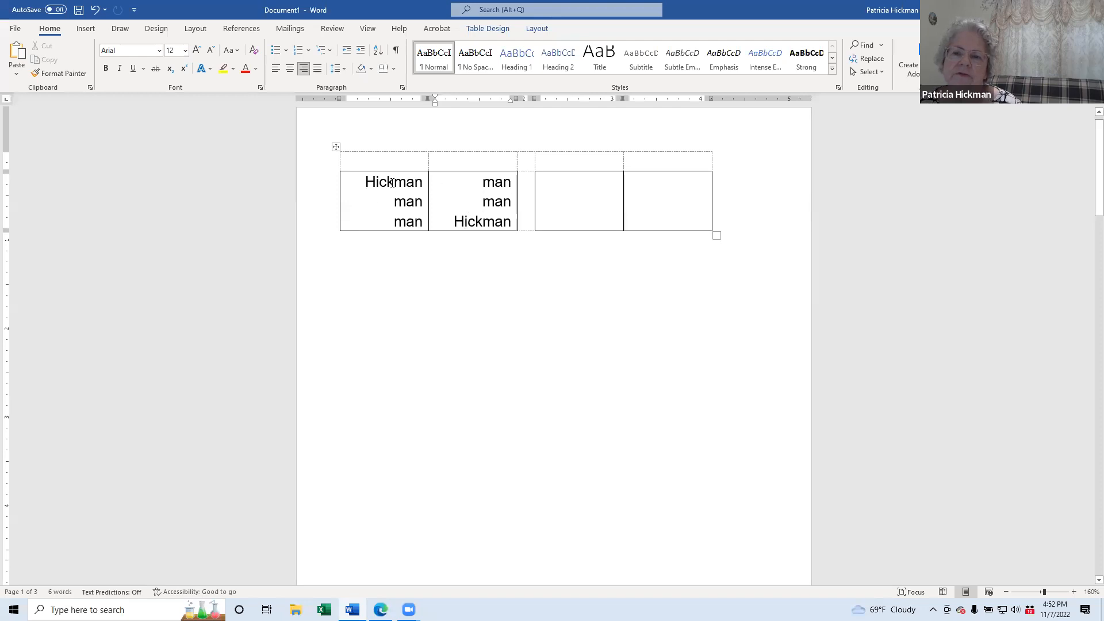
{"action": "left_click", "coordinate": [378, 180]}
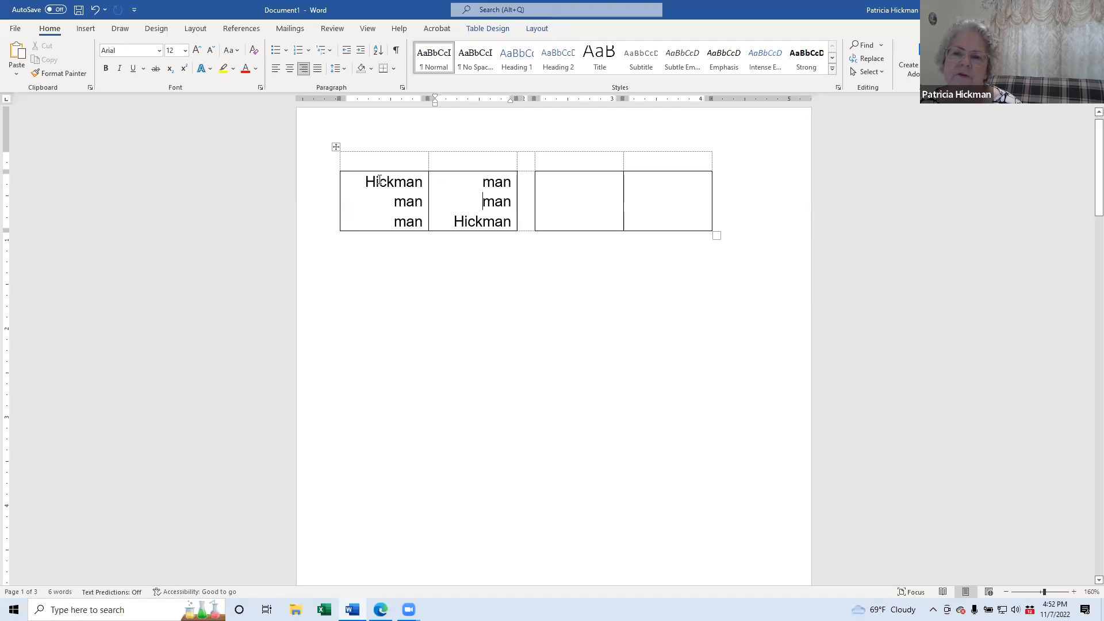
{"action": "left_click", "coordinate": [486, 220]}
{"action": "left_click_drag", "start_coordinate": [422, 222], "coordinate": [413, 223]}
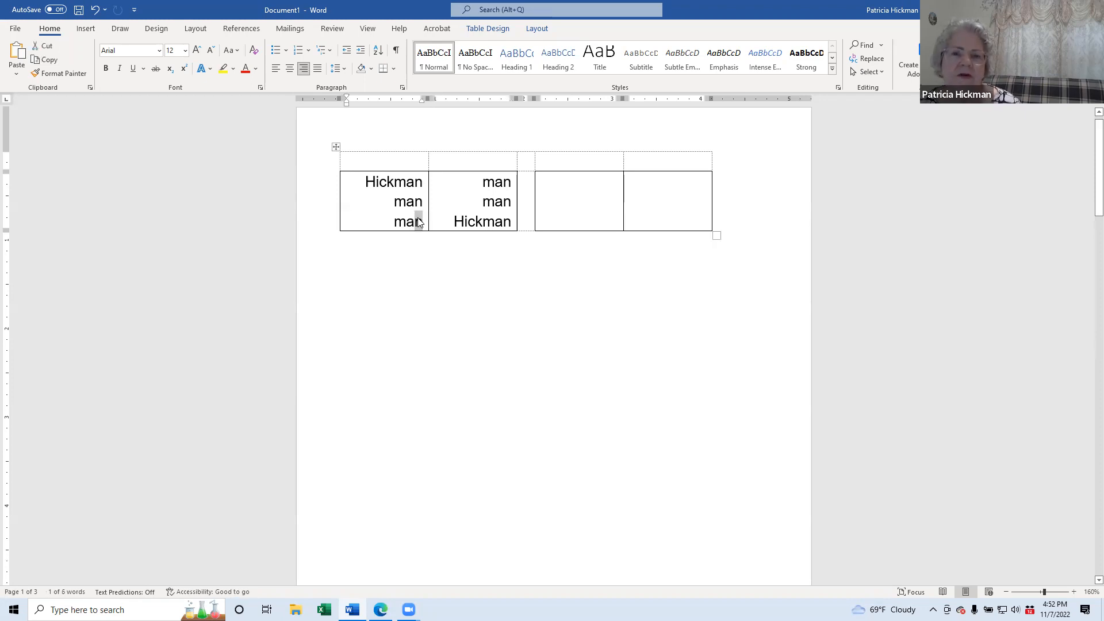
Step: Colour the final n of the first cell's bottom line White so it reads 'ma'
{"action": "left_click", "coordinate": [255, 69]}
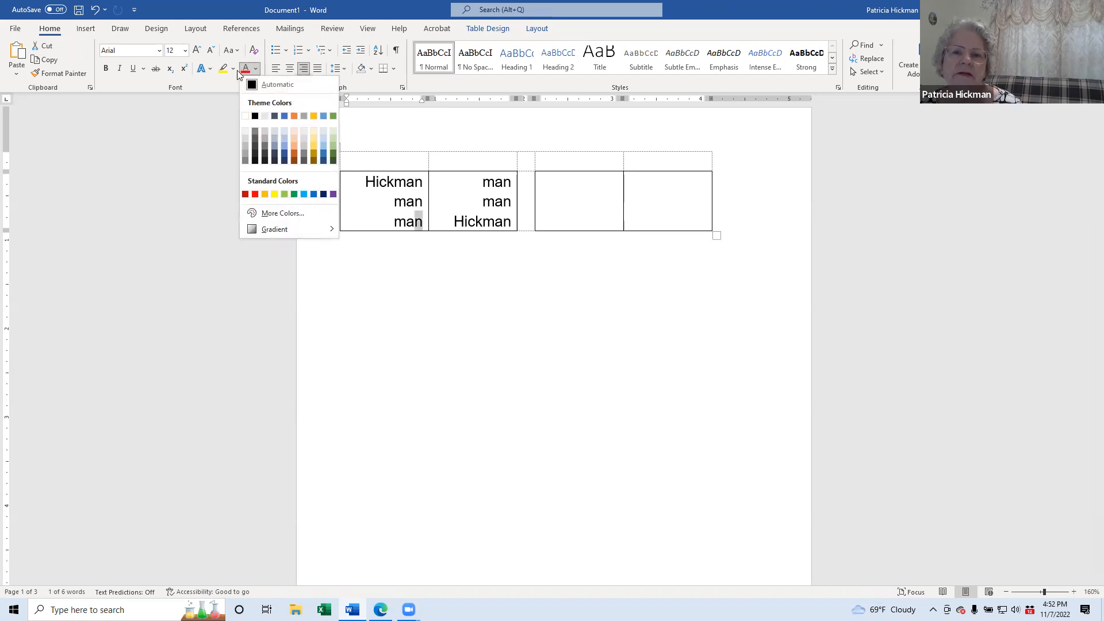
{"action": "left_click", "coordinate": [222, 81]}
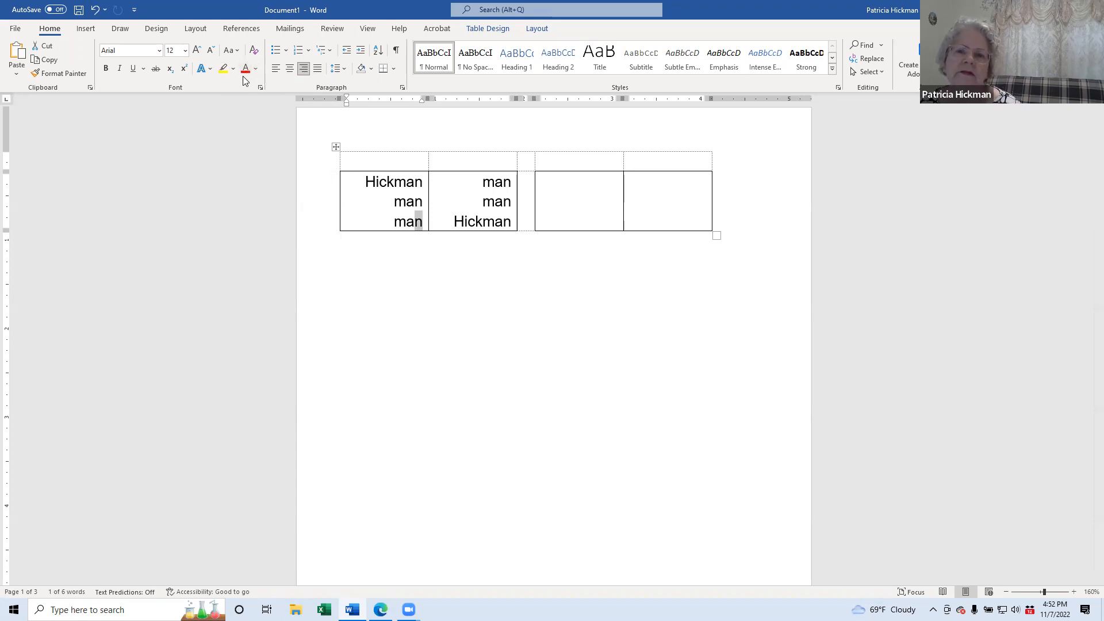
{"action": "left_click", "coordinate": [256, 70]}
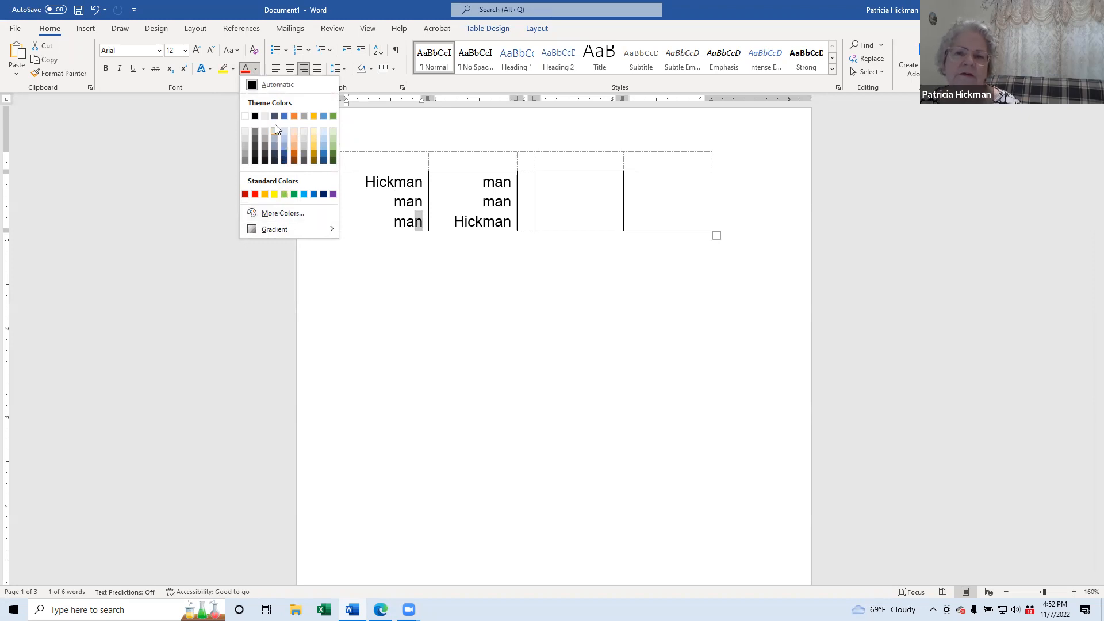
{"action": "left_click", "coordinate": [246, 118]}
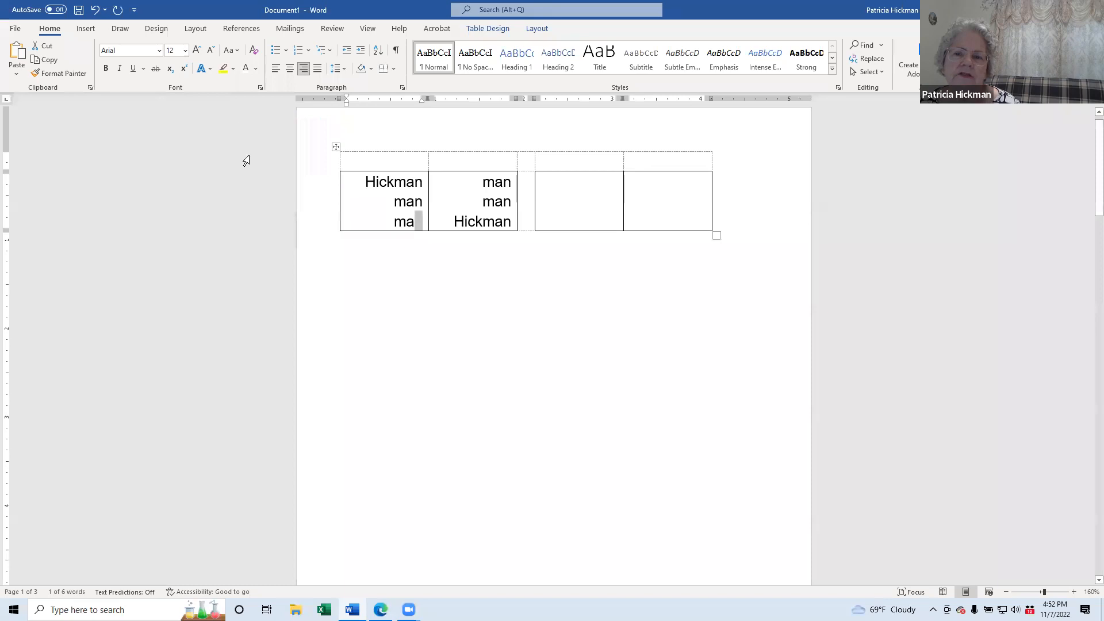
{"action": "left_click", "coordinate": [422, 221]}
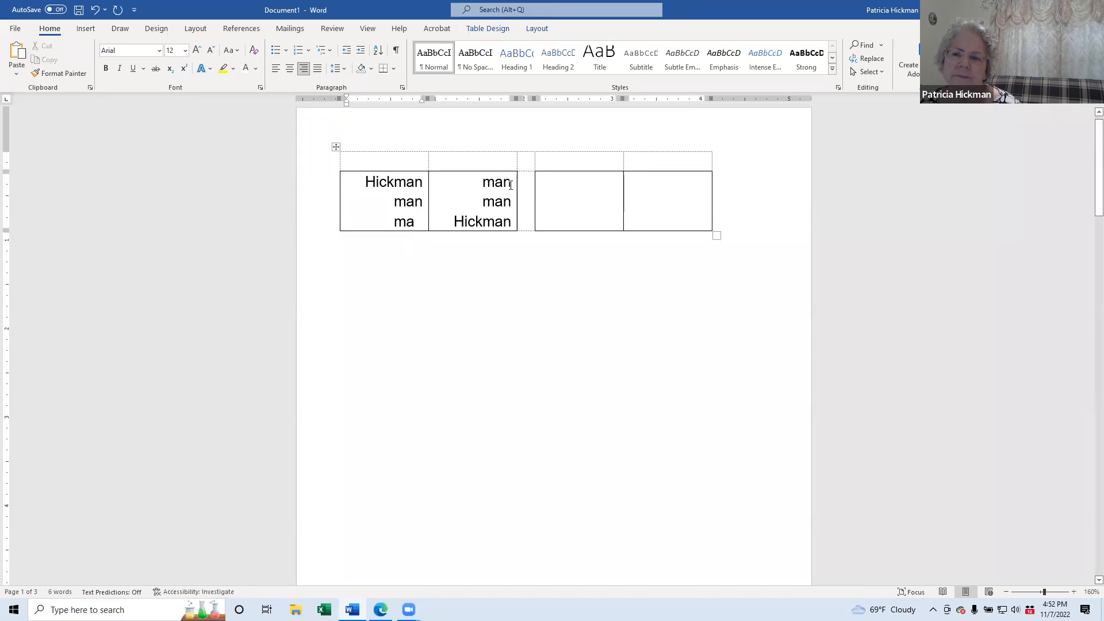
Step: Colour the final letter of the second cell's top line white and check the hidden letter
{"action": "left_click_drag", "start_coordinate": [511, 182], "coordinate": [504, 182]}
{"action": "left_click", "coordinate": [245, 68]}
{"action": "left_click", "coordinate": [416, 221]}
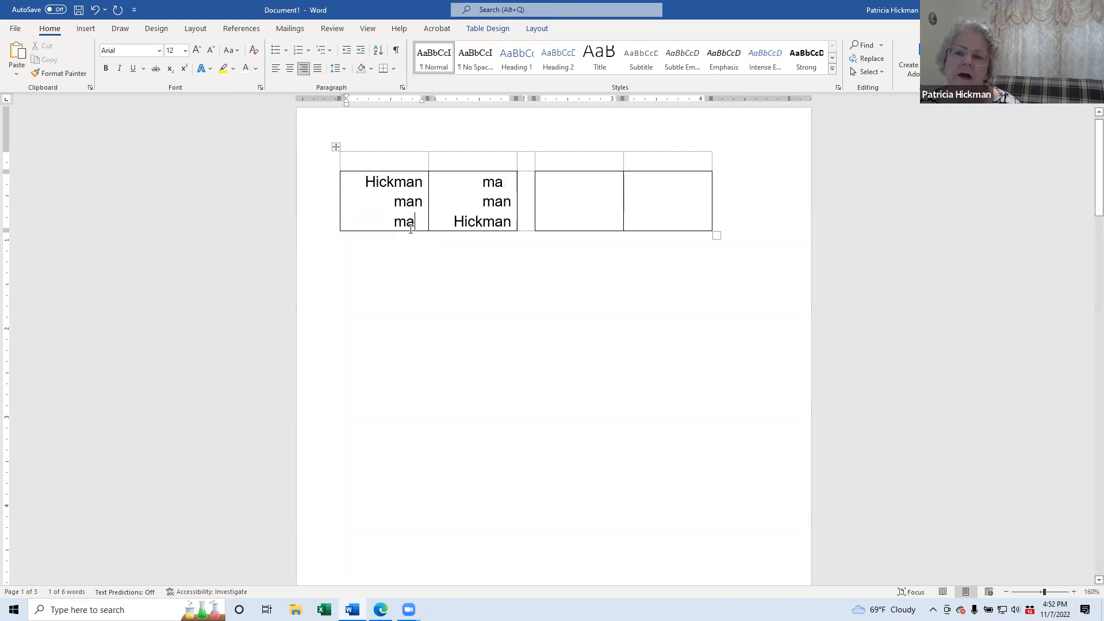
{"action": "left_click_drag", "start_coordinate": [415, 222], "coordinate": [428, 222]}
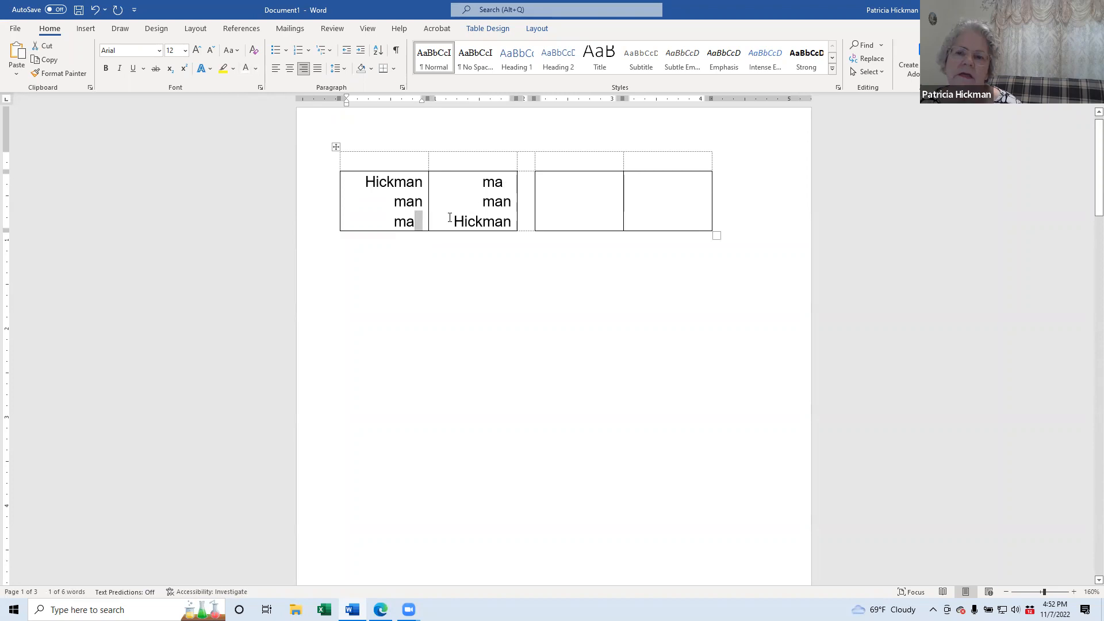
{"action": "left_click", "coordinate": [418, 205]}
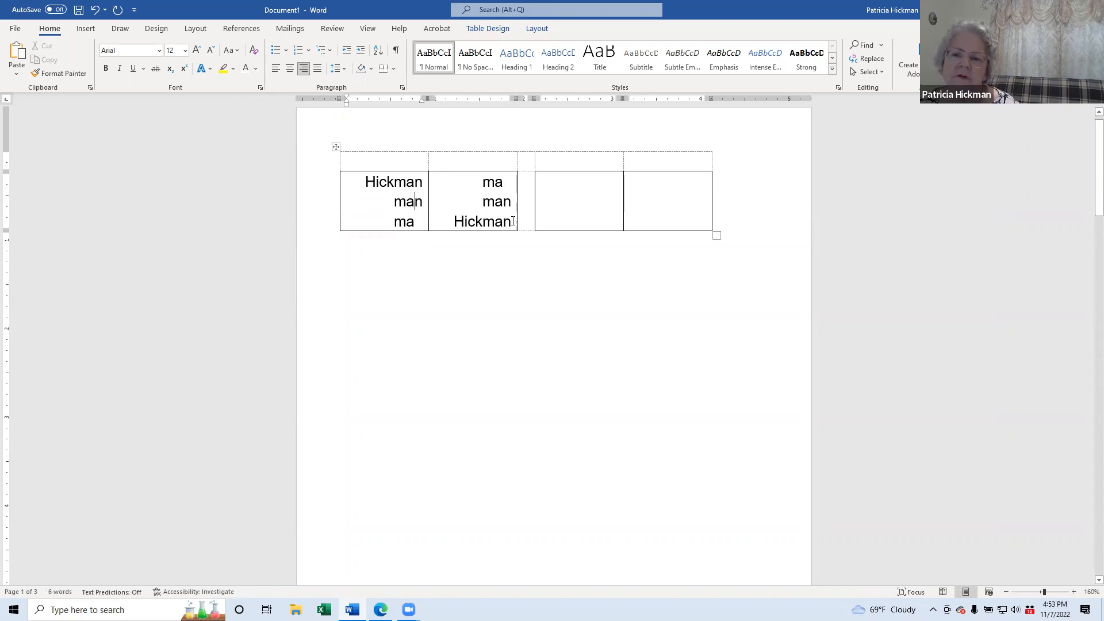
Step: Clear all text from the second and first table cells
{"action": "left_click_drag", "start_coordinate": [512, 222], "coordinate": [477, 188]}
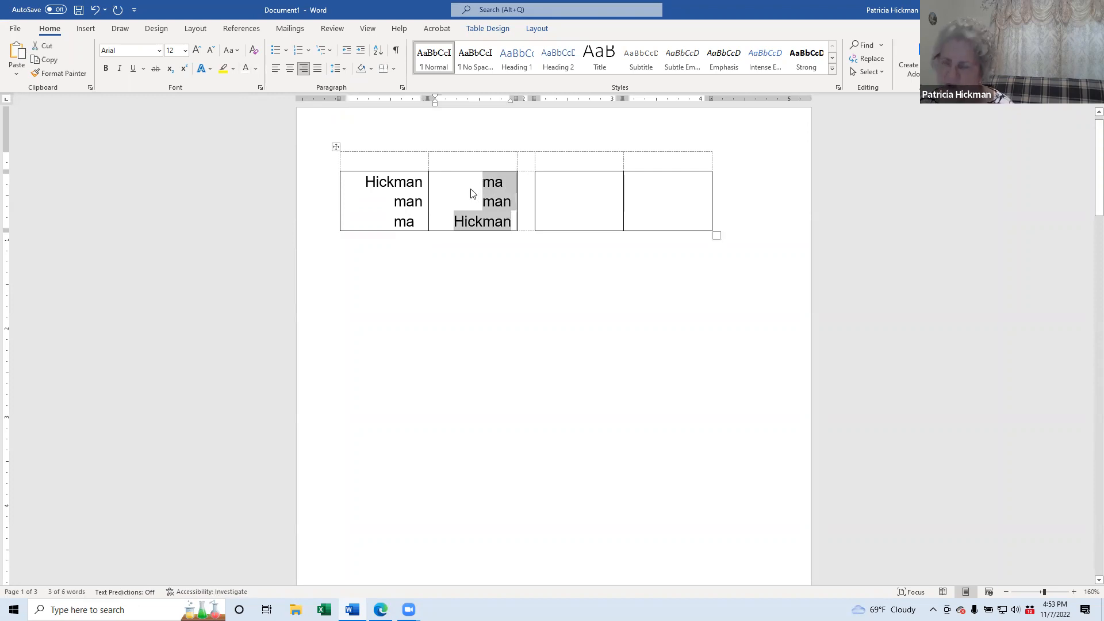
{"action": "key", "text": "Delete"}
{"action": "left_click_drag", "start_coordinate": [423, 223], "coordinate": [357, 179]}
{"action": "key", "text": "Delete"}
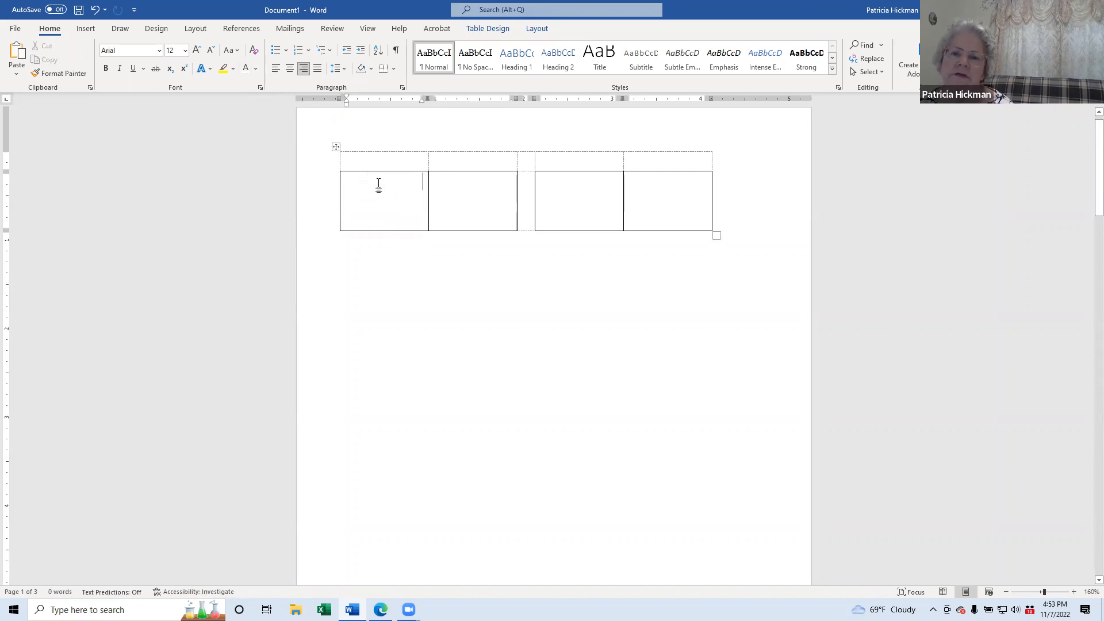
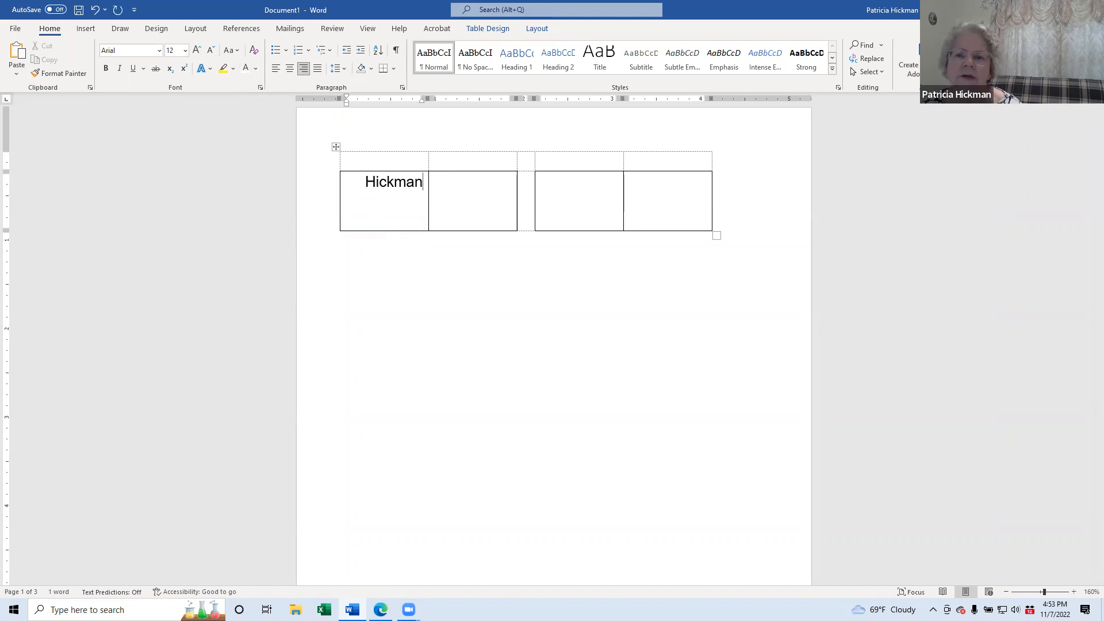
Step: Retype the first cell as the surname over two 'man' lines, selecting the final letter
{"action": "key", "text": "Return"}
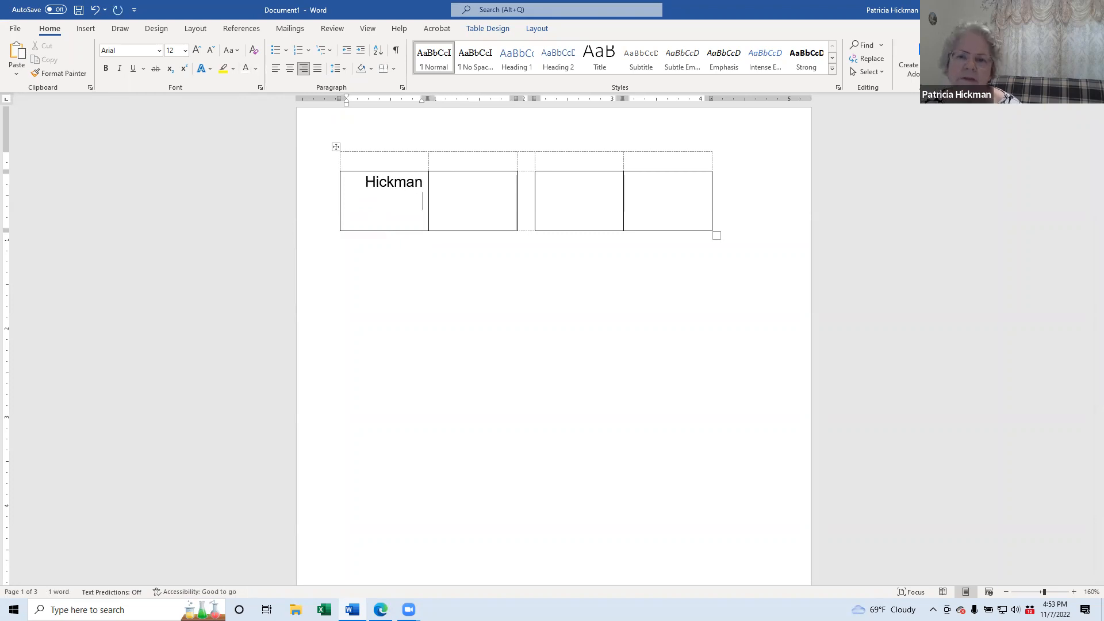
{"action": "type", "text": "man"}
{"action": "key", "text": "Return"}
{"action": "type", "text": "man"}
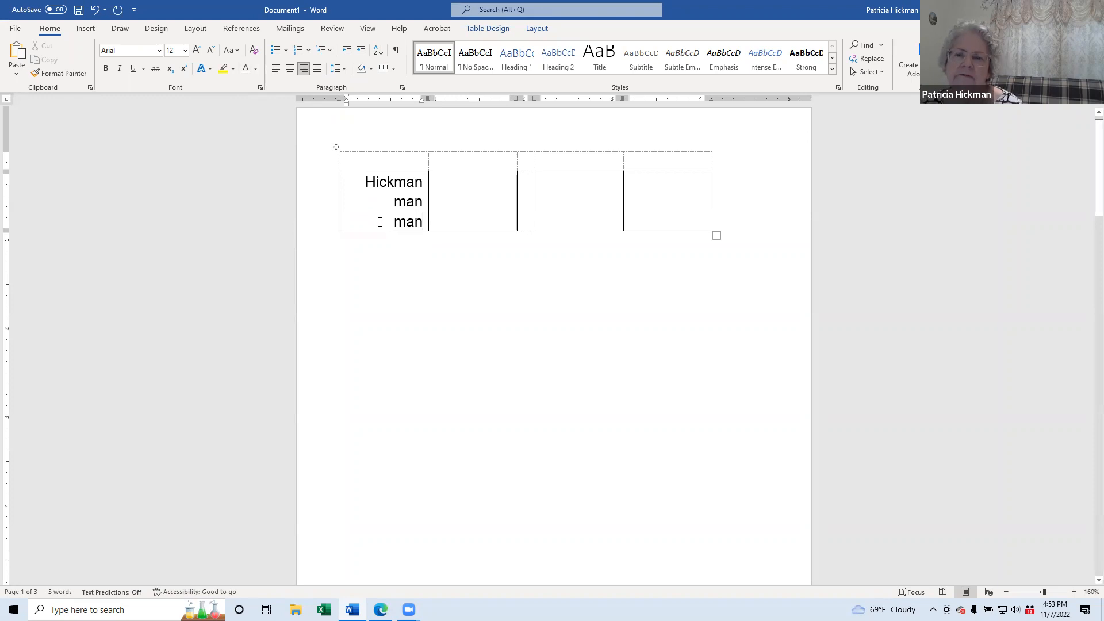
{"action": "left_click_drag", "start_coordinate": [423, 225], "coordinate": [414, 224]}
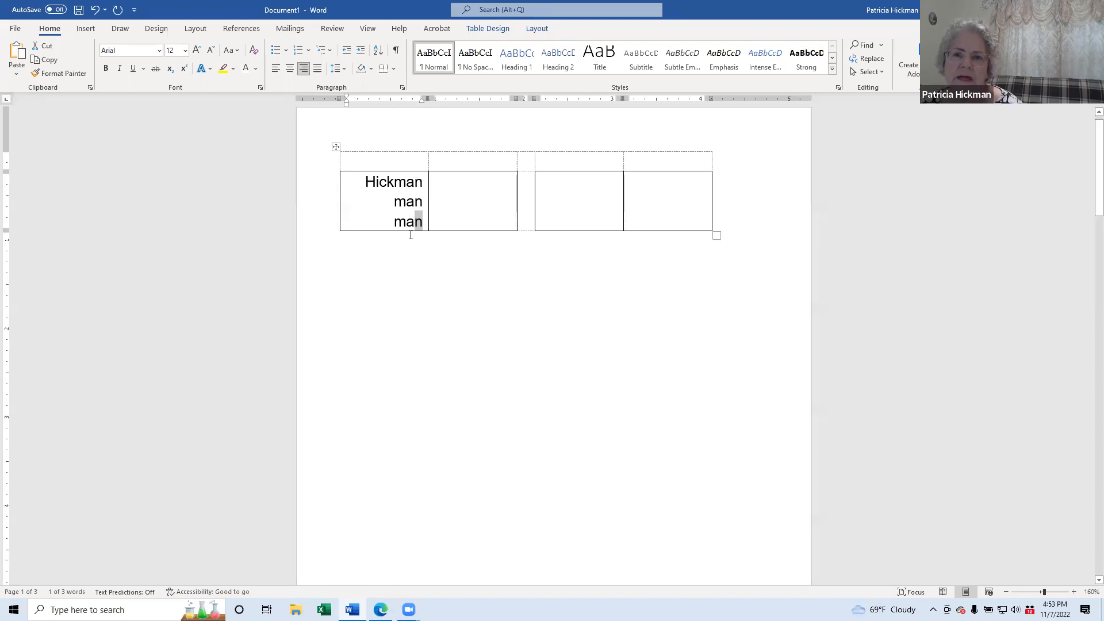
Step: Colour the bottom line's last letter white so only 'ma' shows
{"action": "left_click", "coordinate": [244, 70]}
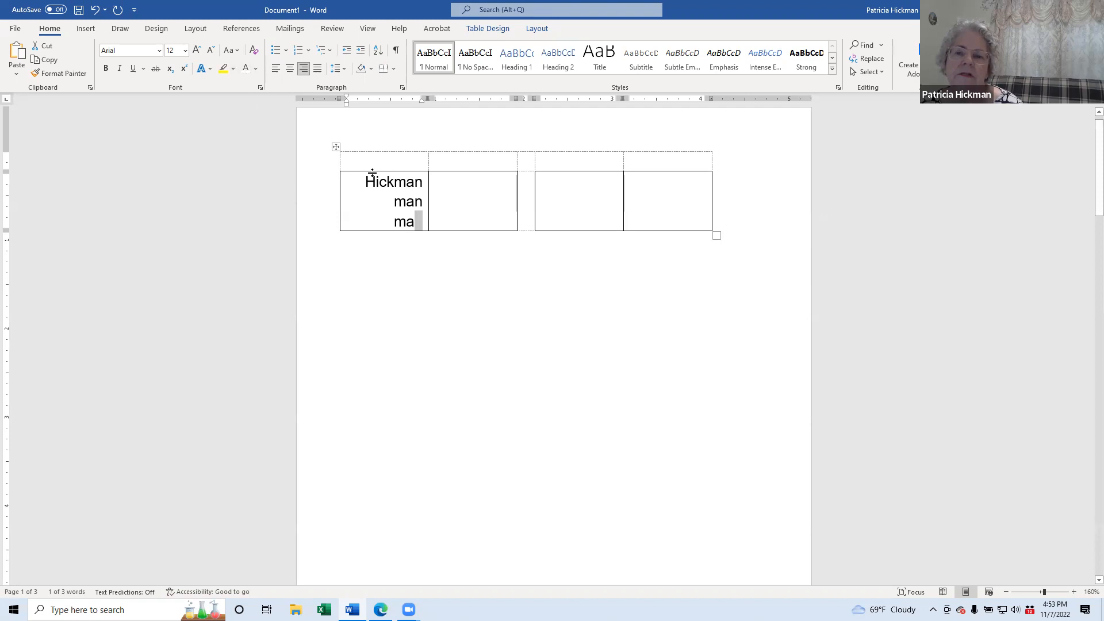
{"action": "left_click", "coordinate": [403, 199]}
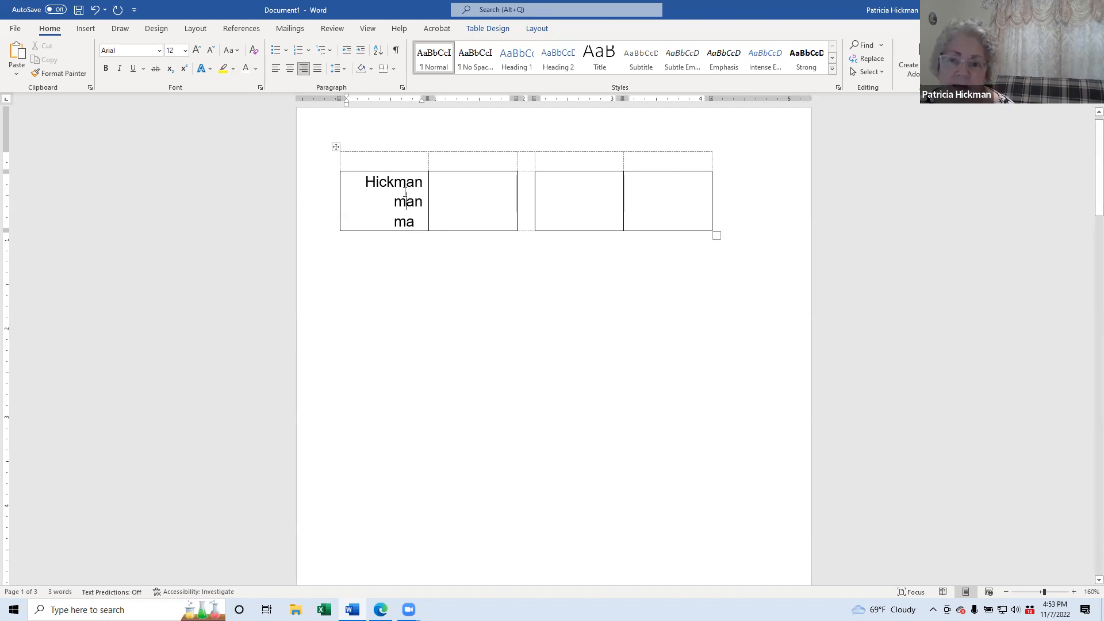
{"action": "left_click_drag", "start_coordinate": [415, 222], "coordinate": [427, 219]}
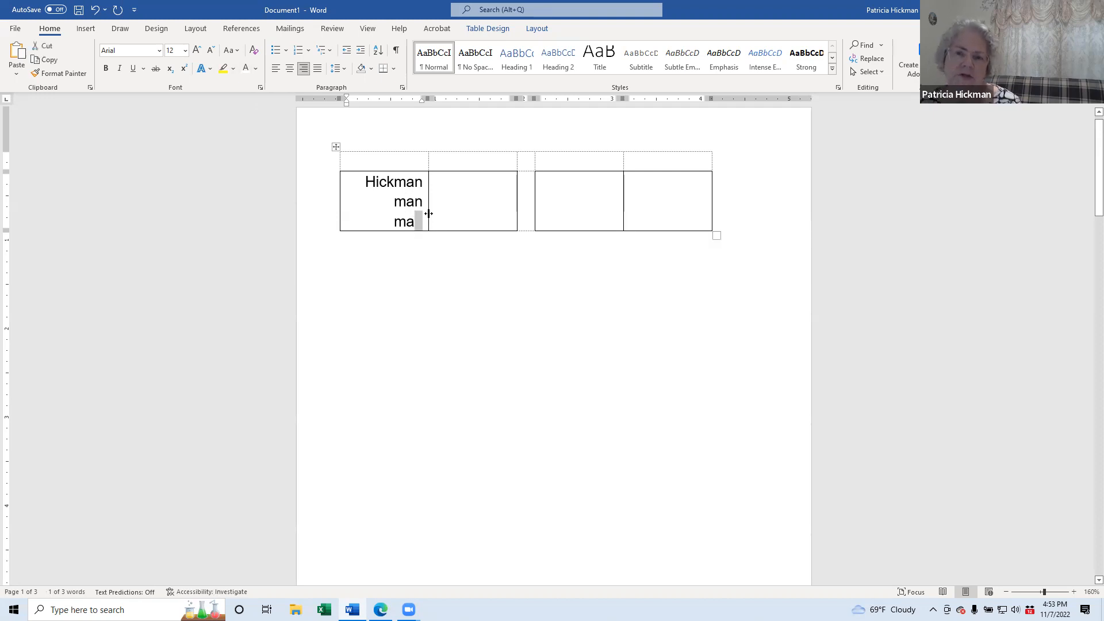
Step: Select the full surname in the first cell for copying
{"action": "left_click", "coordinate": [396, 181]}
{"action": "left_click", "coordinate": [398, 201]}
{"action": "left_click", "coordinate": [406, 220]}
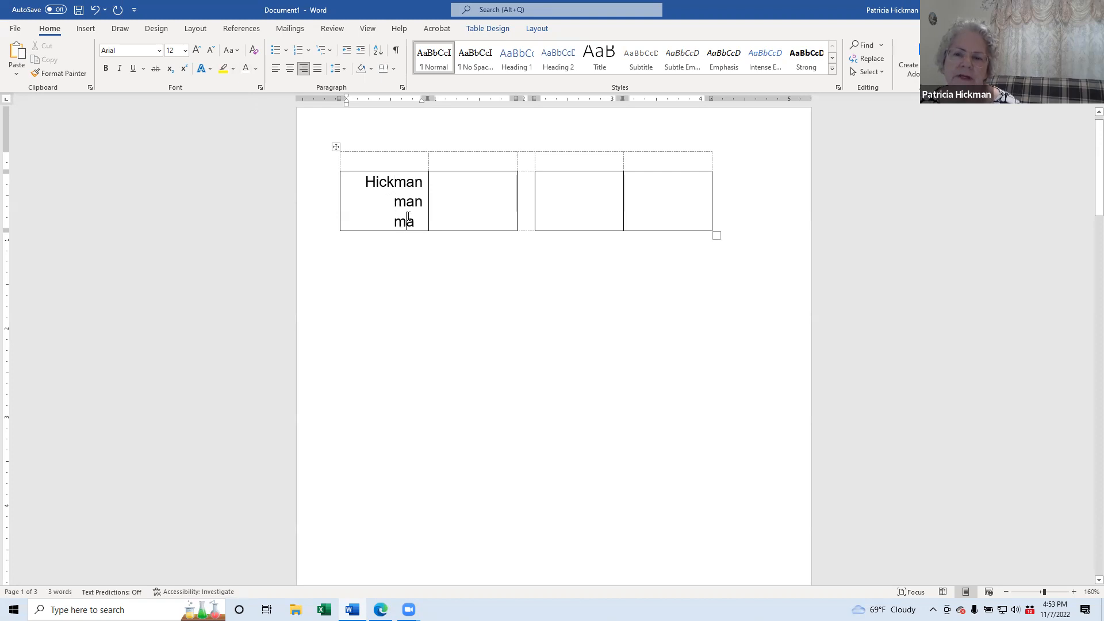
{"action": "double_click", "coordinate": [374, 184]}
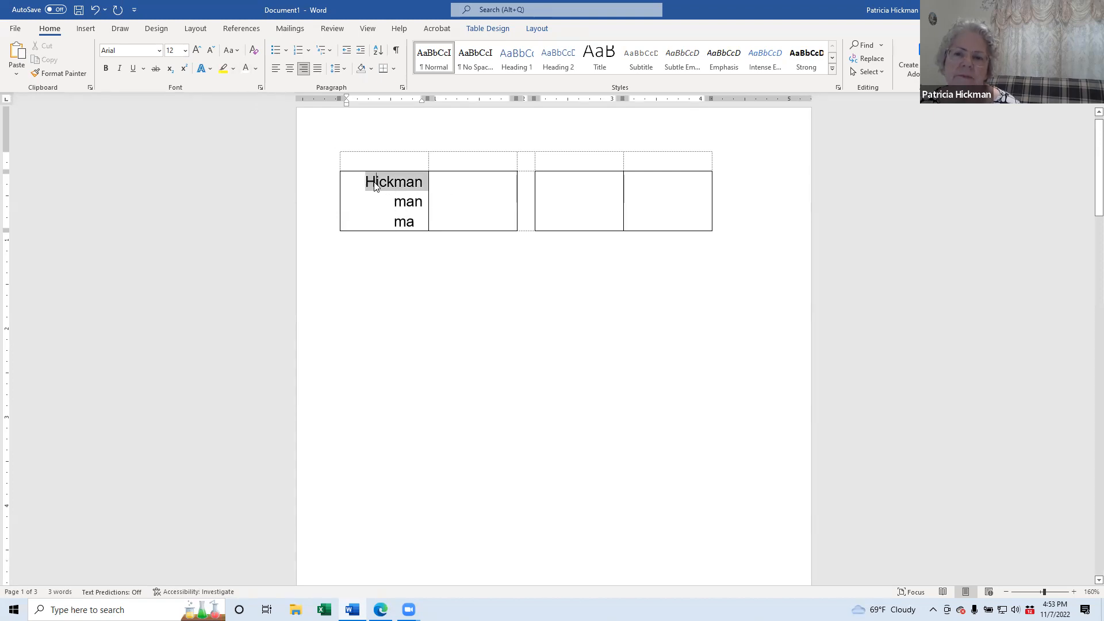
{"action": "left_click", "coordinate": [375, 184]}
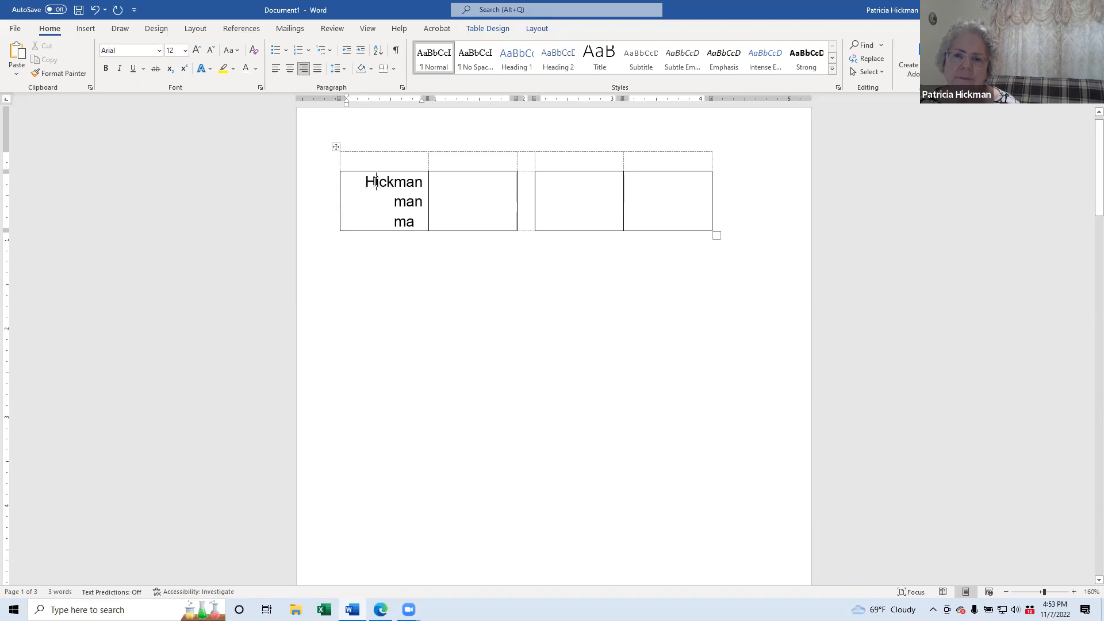
{"action": "double_click", "coordinate": [374, 184]}
{"action": "key", "text": "ctrl+c"}
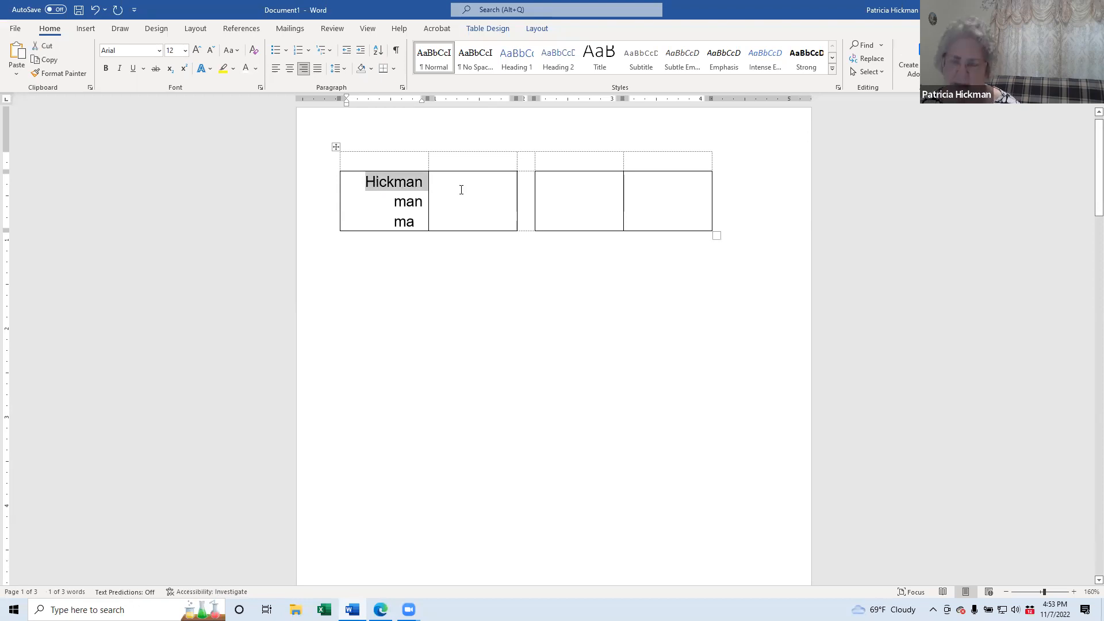
Step: Paste the surname onto three lines of the second cell
{"action": "left_click", "coordinate": [469, 184]}
{"action": "key", "text": "ctrl+v"}
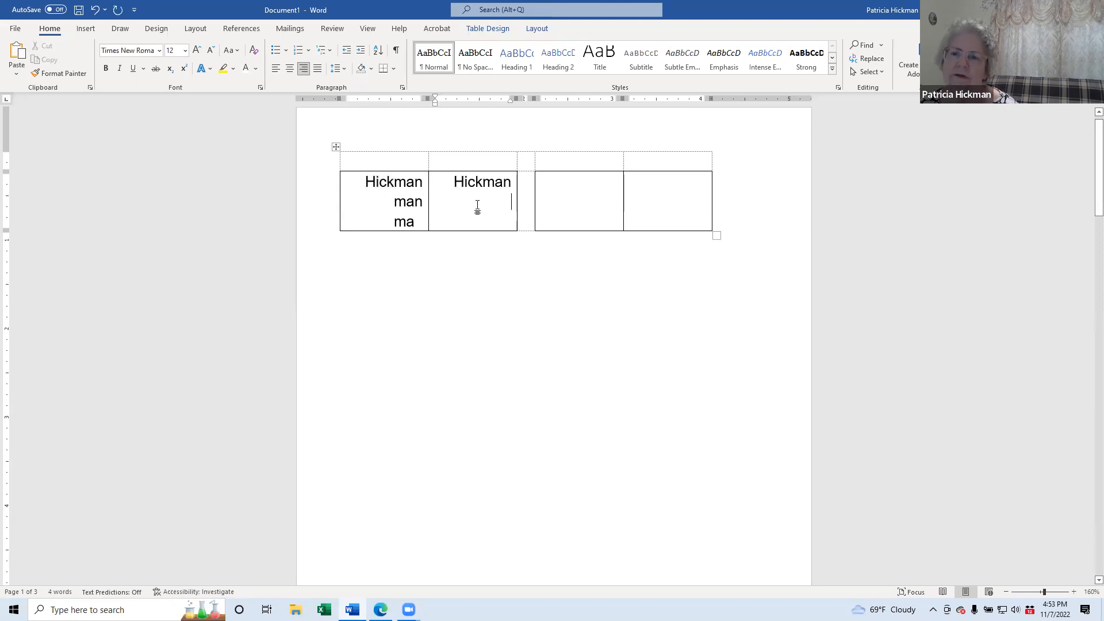
{"action": "key", "text": "Return"}
{"action": "key", "text": "ctrl+v"}
{"action": "key", "text": "Return"}
{"action": "key", "text": "ctrl+v"}
{"action": "key", "text": "Return"}
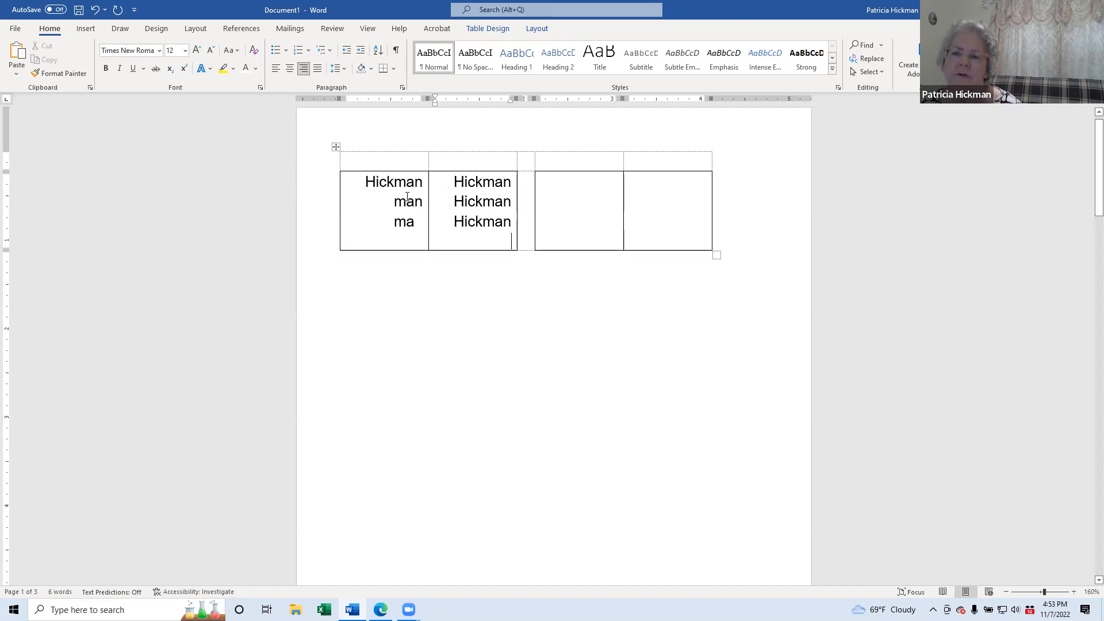
{"action": "key", "text": "BackSpace"}
Step: Trim the second cell's upper lines so it reads ma, man, then the full surname
{"action": "left_click_drag", "start_coordinate": [483, 183], "coordinate": [453, 201]}
{"action": "key", "text": "BackSpace"}
{"action": "key", "text": "BackSpace"}
{"action": "left_click_drag", "start_coordinate": [512, 183], "coordinate": [503, 182]}
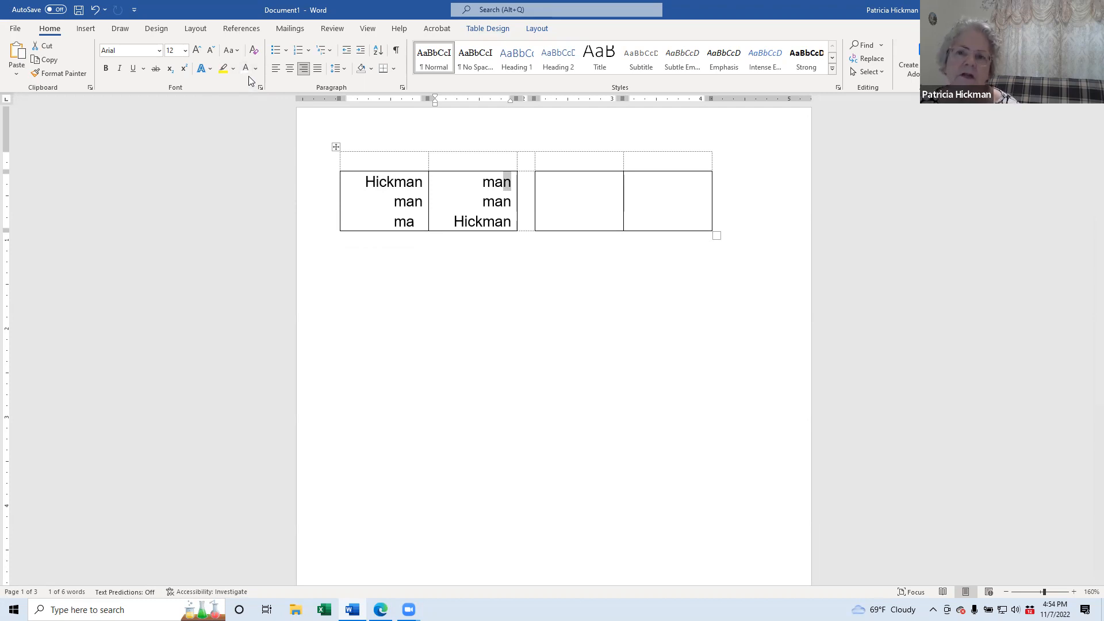
{"action": "key", "text": "ctrl+z"}
{"action": "left_click", "coordinate": [498, 195]}
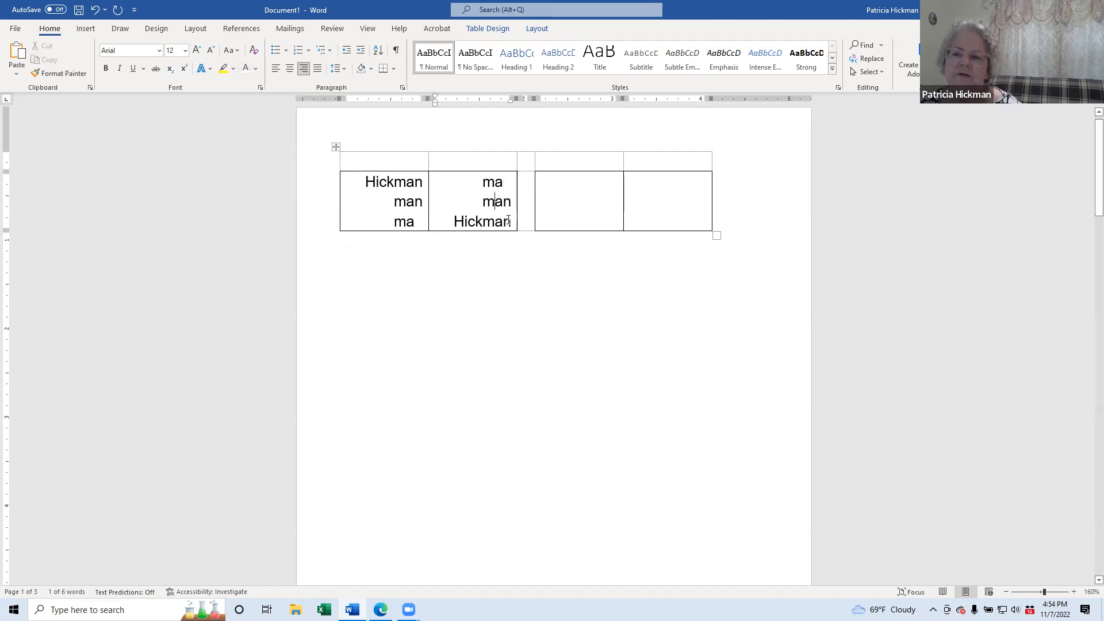
{"action": "left_click", "coordinate": [568, 182]}
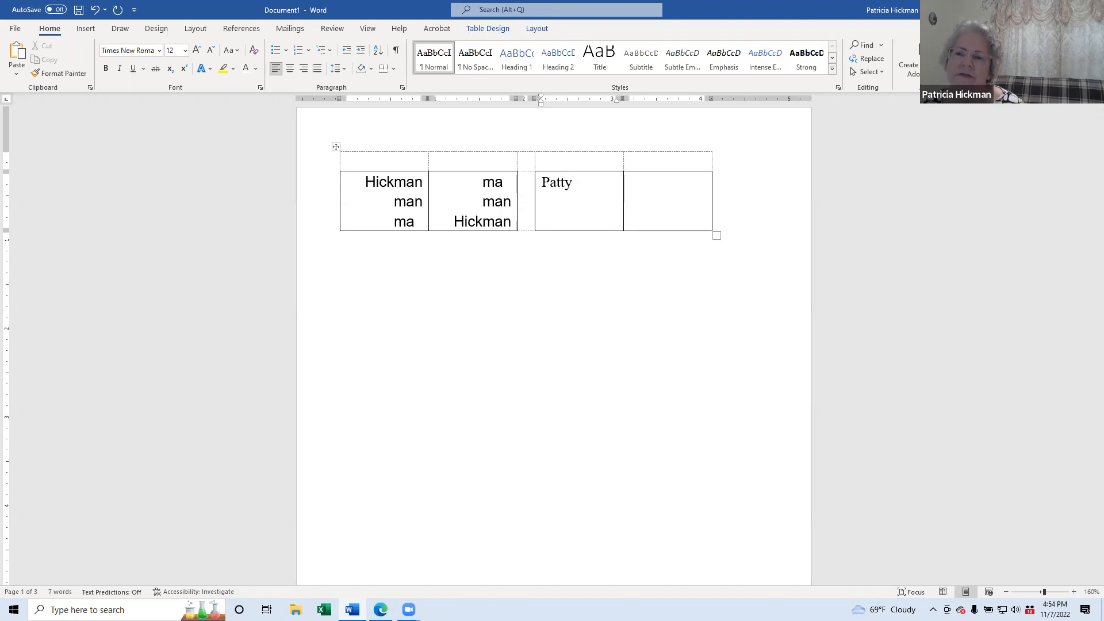
Step: Type the first name in the third cell and set it in Arial
{"action": "left_click_drag", "start_coordinate": [574, 182], "coordinate": [541, 183]}
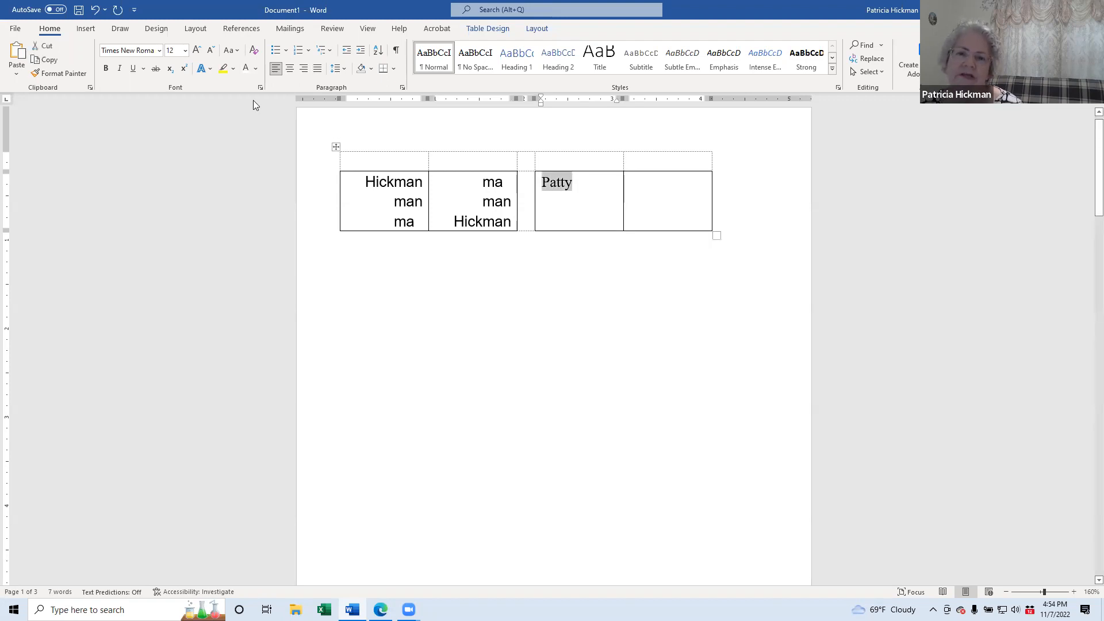
{"action": "left_click", "coordinate": [159, 51]}
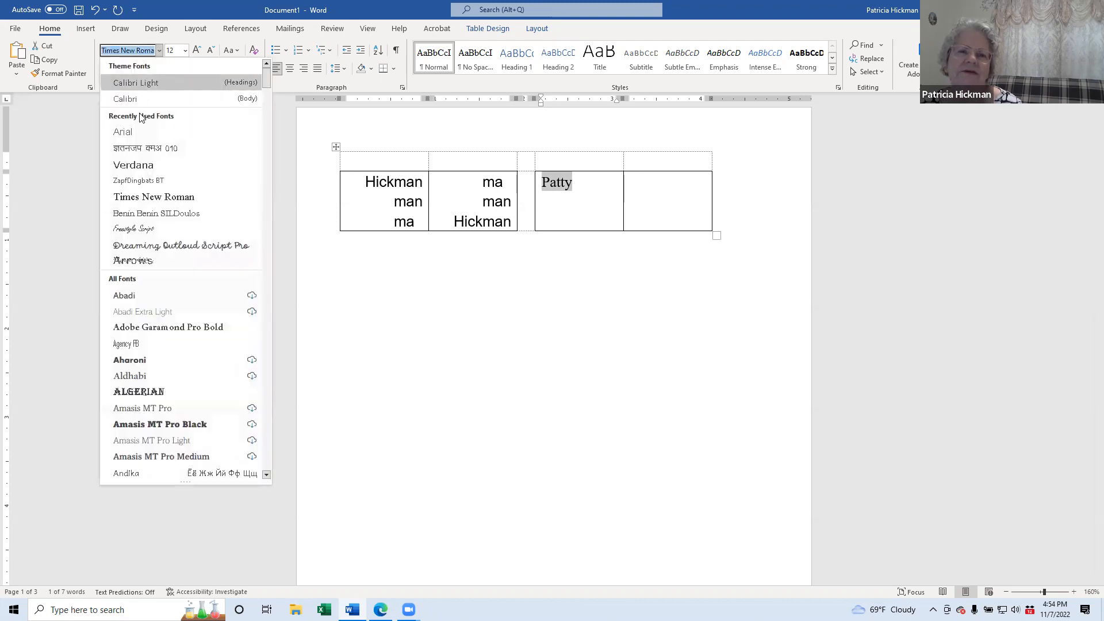
{"action": "left_click", "coordinate": [132, 129]}
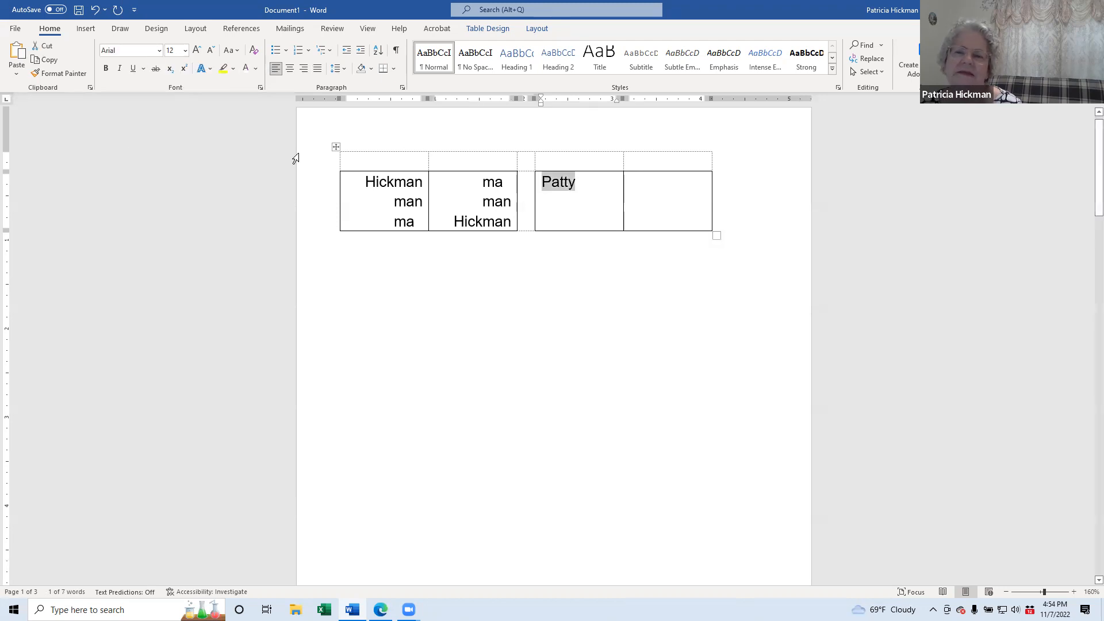
Step: Repeat the first name on three lines and paste all three into the fourth cell
{"action": "double_click", "coordinate": [562, 186]}
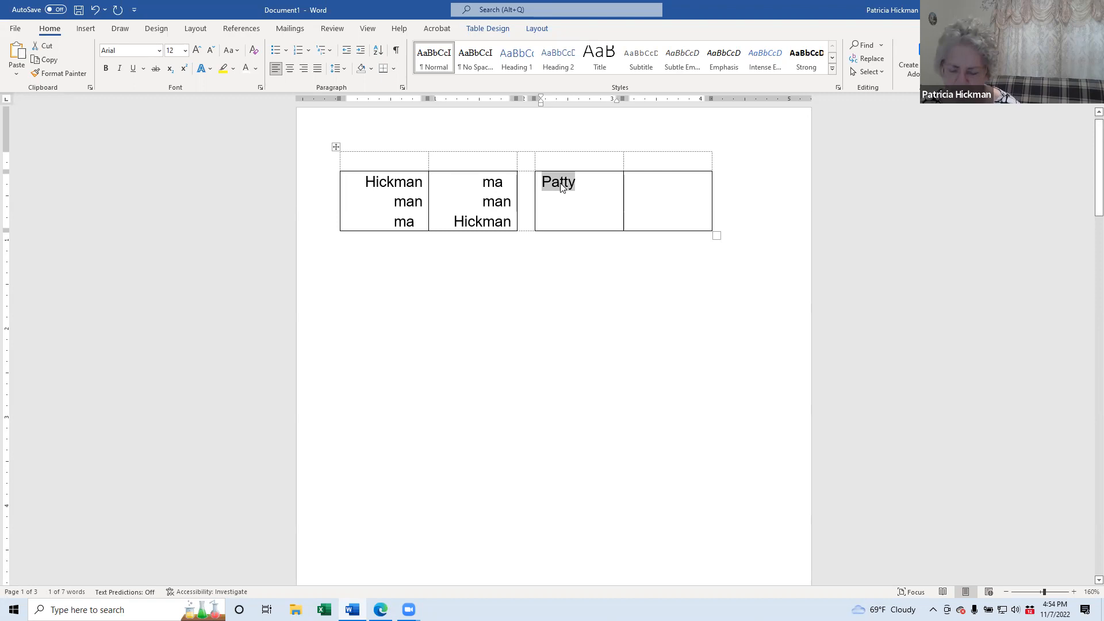
{"action": "left_click", "coordinate": [591, 190]}
{"action": "key", "text": "Return"}
{"action": "key", "text": "ctrl+v"}
{"action": "key", "text": "ctrl+v"}
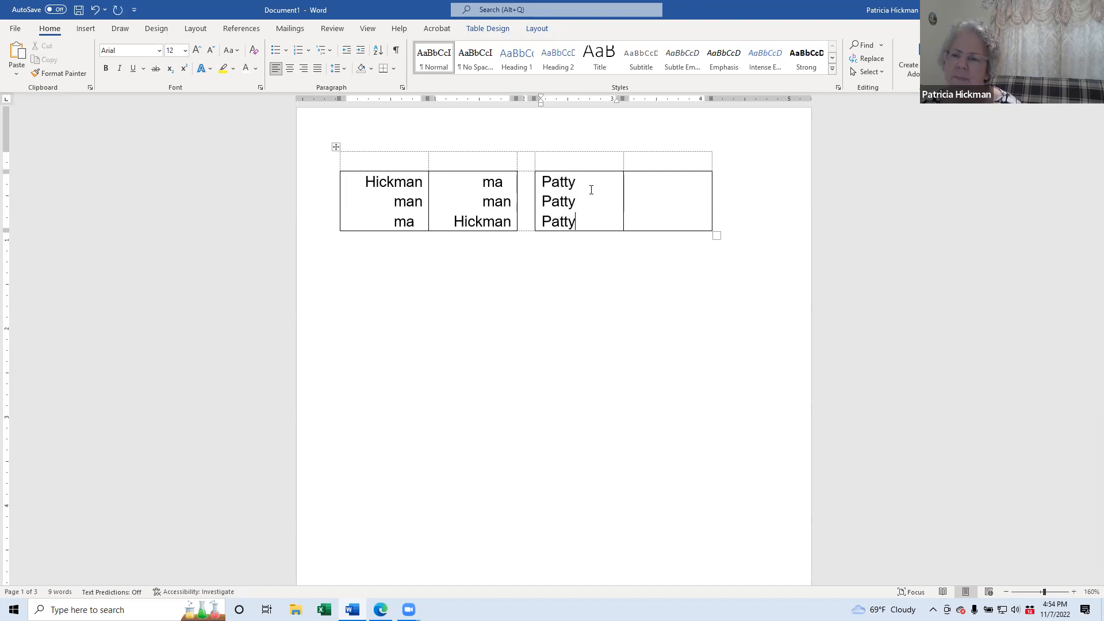
{"action": "left_click", "coordinate": [643, 184]}
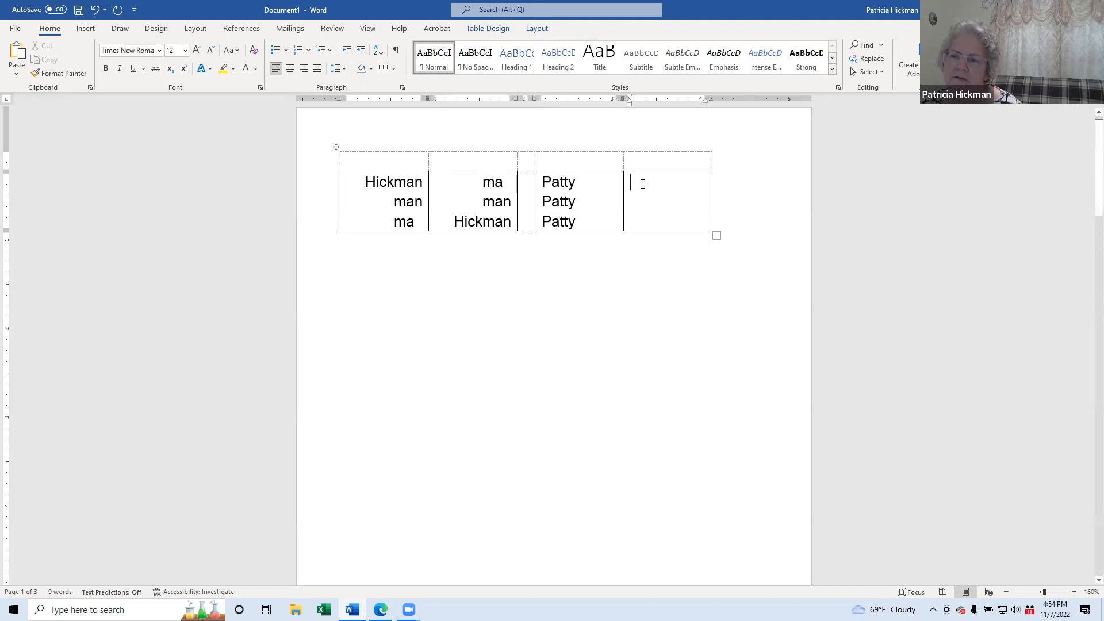
{"action": "left_click_drag", "start_coordinate": [578, 223], "coordinate": [536, 183]}
{"action": "left_click", "coordinate": [637, 184]}
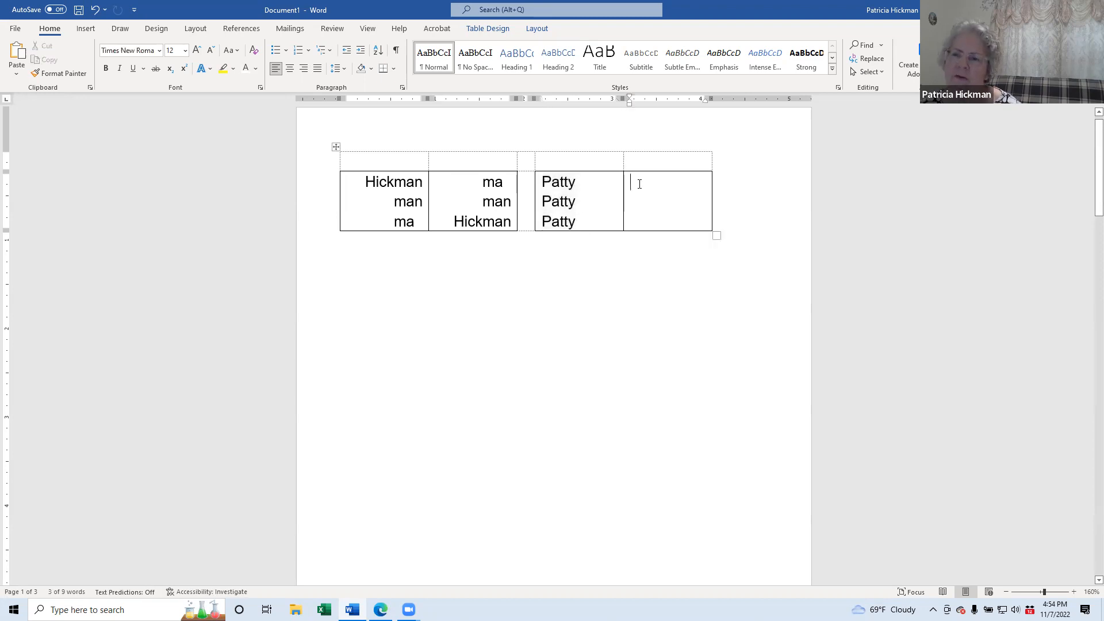
{"action": "key", "text": "ctrl+v"}
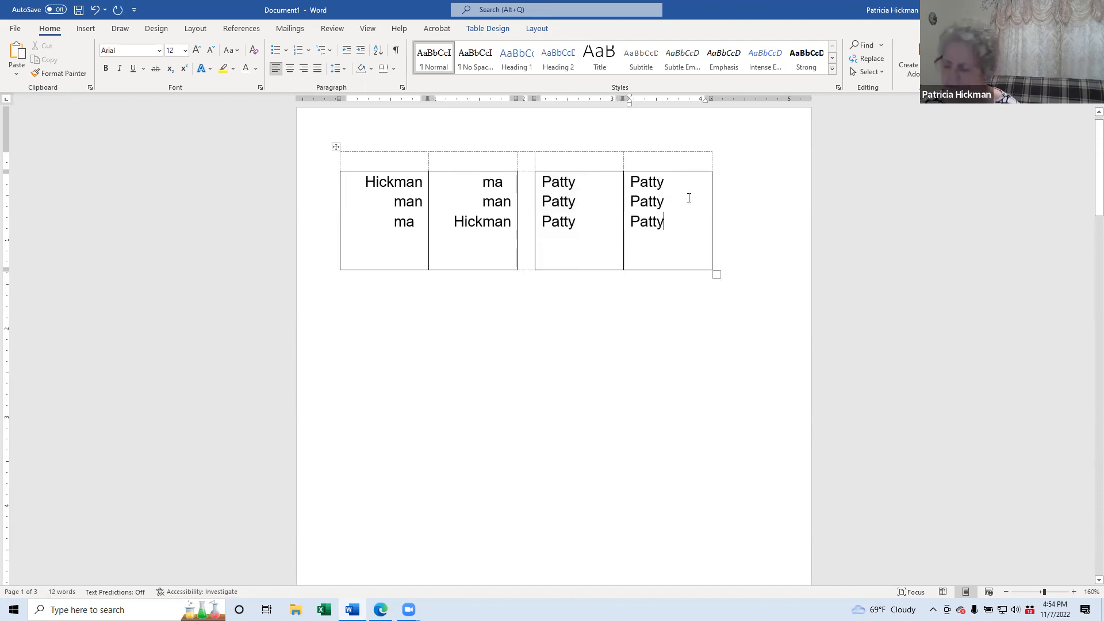
{"action": "key", "text": "BackSpace"}
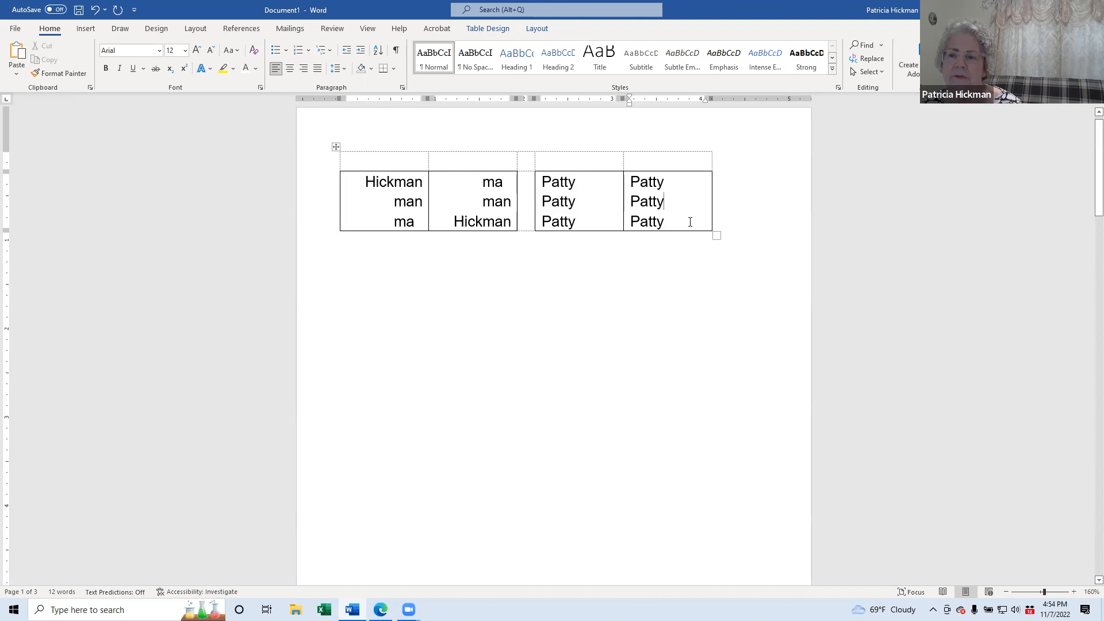
Step: Shorten the third cell's lower lines to the first name's first three and two letters
{"action": "left_click", "coordinate": [578, 202]}
{"action": "key", "text": "BackSpace"}
{"action": "key", "text": "BackSpace"}
{"action": "left_click", "coordinate": [570, 180]}
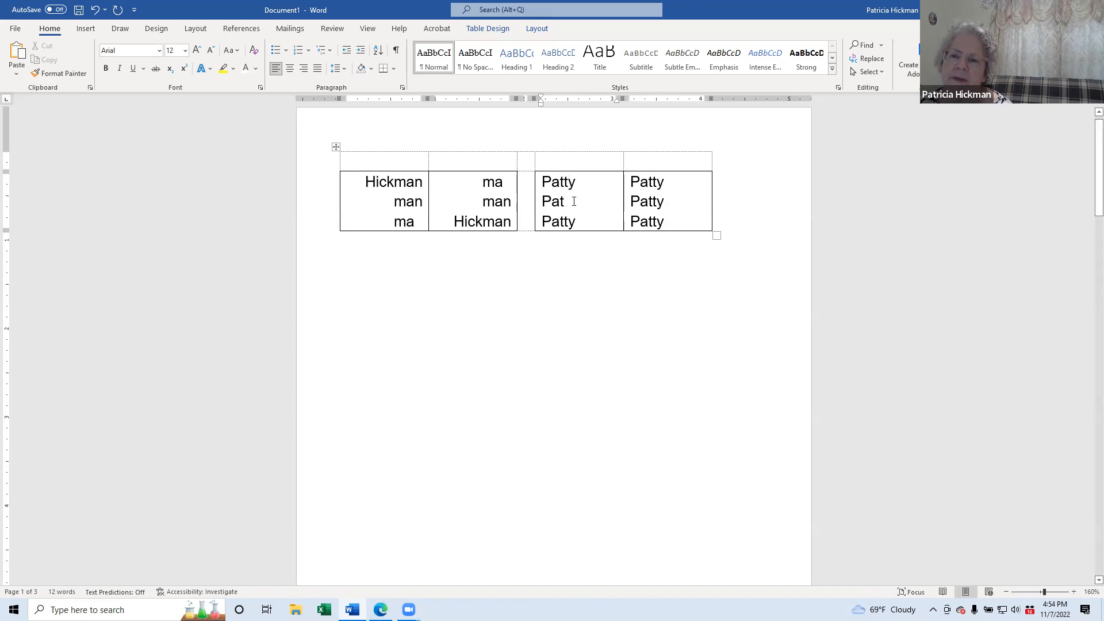
{"action": "left_click", "coordinate": [584, 221]}
{"action": "key", "text": "BackSpace"}
{"action": "key", "text": "BackSpace"}
{"action": "key", "text": "BackSpace"}
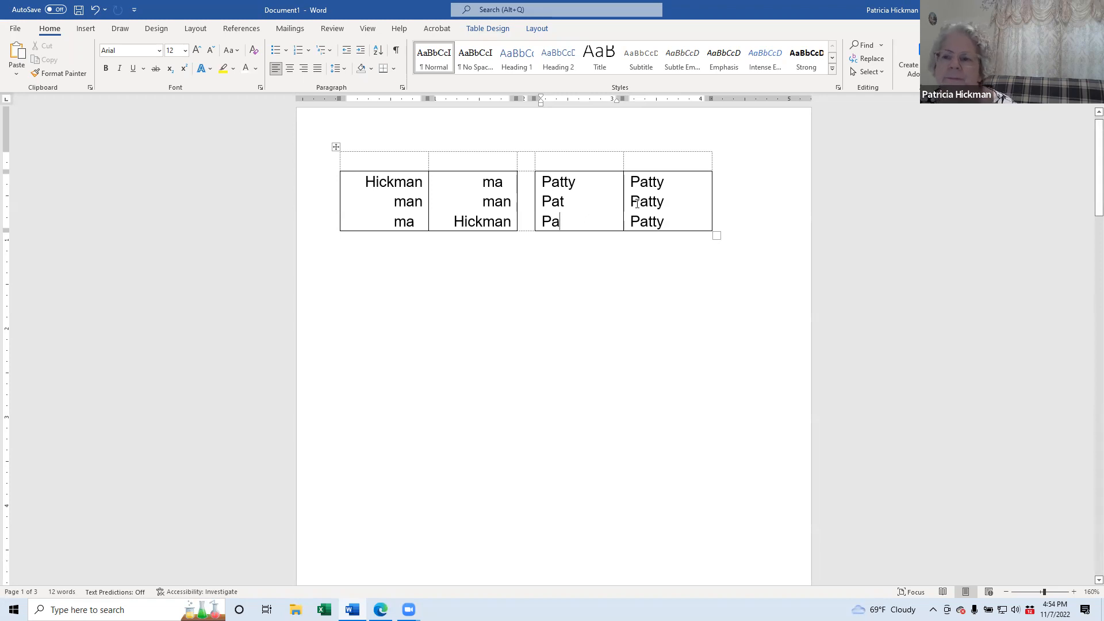
Step: Trim the fourth cell's top line to two letters and its middle line to three
{"action": "left_click_drag", "start_coordinate": [666, 181], "coordinate": [649, 182]}
{"action": "left_click", "coordinate": [663, 182]}
{"action": "left_click_drag", "start_coordinate": [663, 182], "coordinate": [646, 181]}
{"action": "key", "text": "BackSpace"}
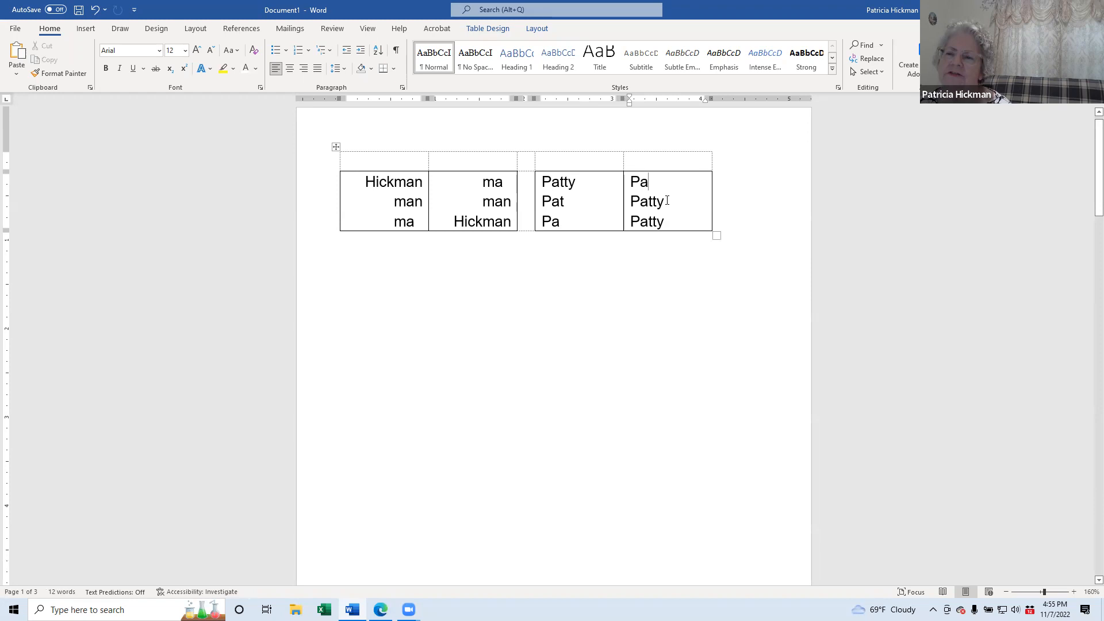
{"action": "left_click", "coordinate": [666, 201]}
{"action": "key", "text": "BackSpace"}
{"action": "key", "text": "BackSpace"}
{"action": "left_click", "coordinate": [645, 183]}
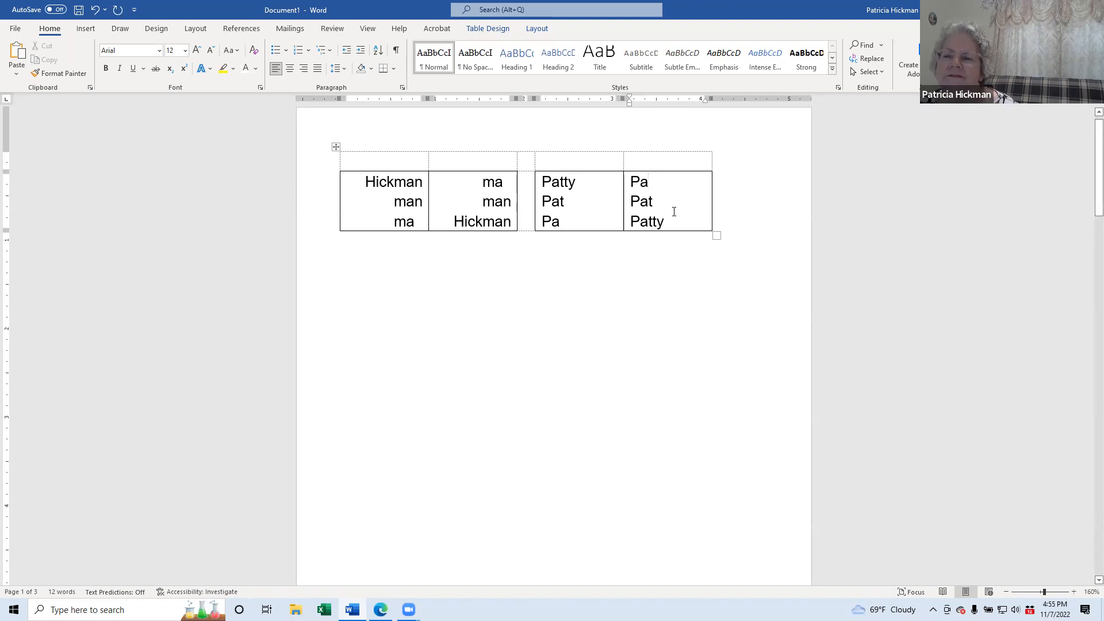
{"action": "left_click_drag", "start_coordinate": [670, 223], "coordinate": [632, 183]}
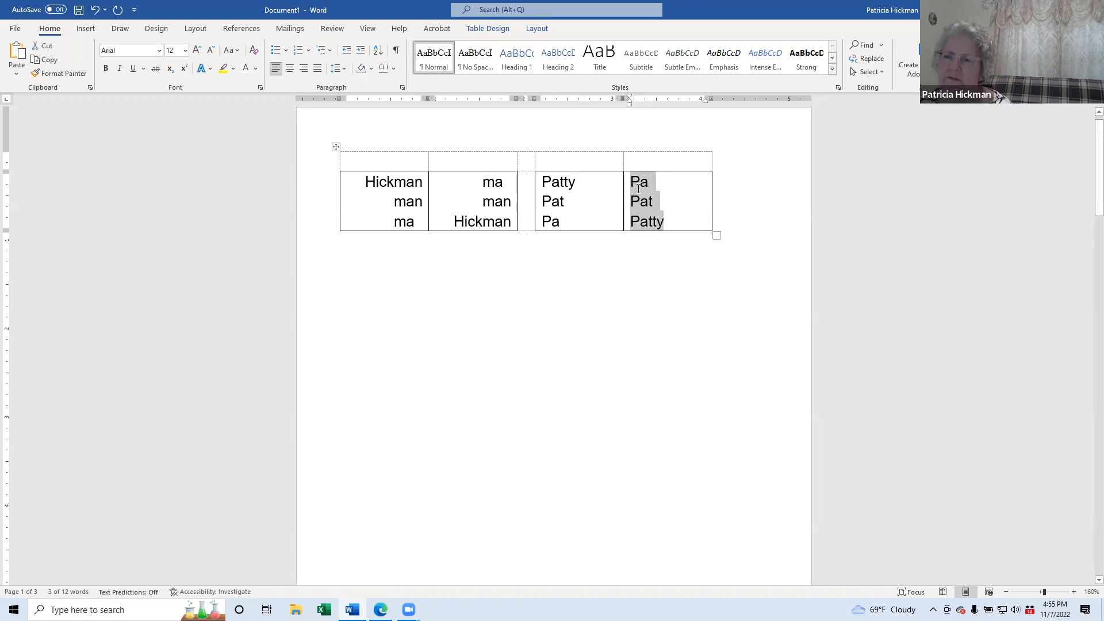
Step: Replace the fourth cell's contents with a copy of the third cell's three lines
{"action": "key", "text": "Delete"}
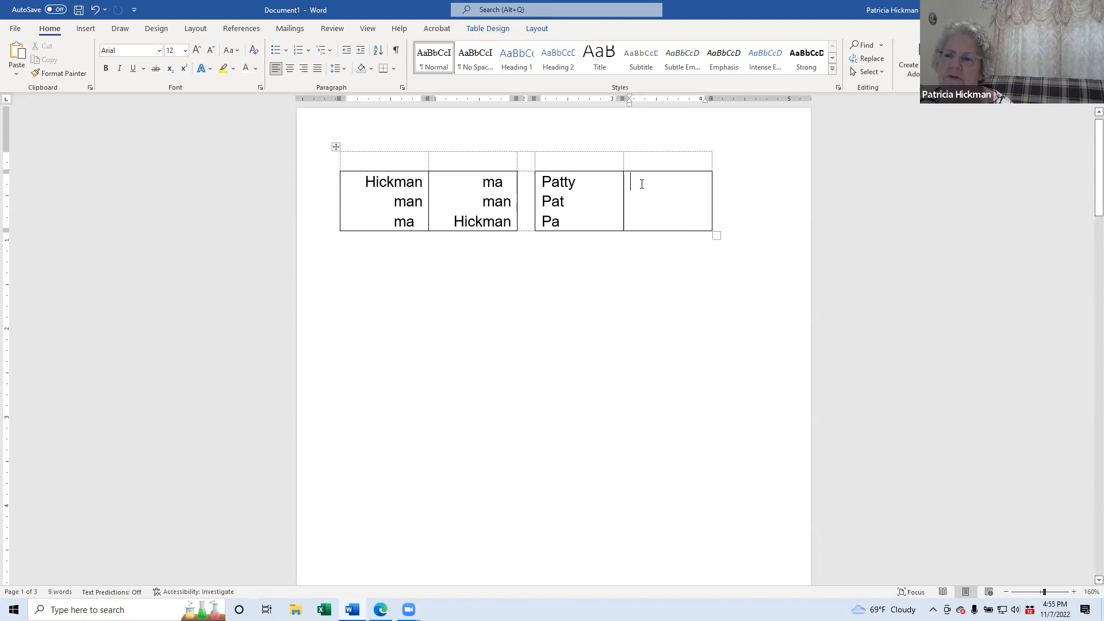
{"action": "double_click", "coordinate": [566, 182]}
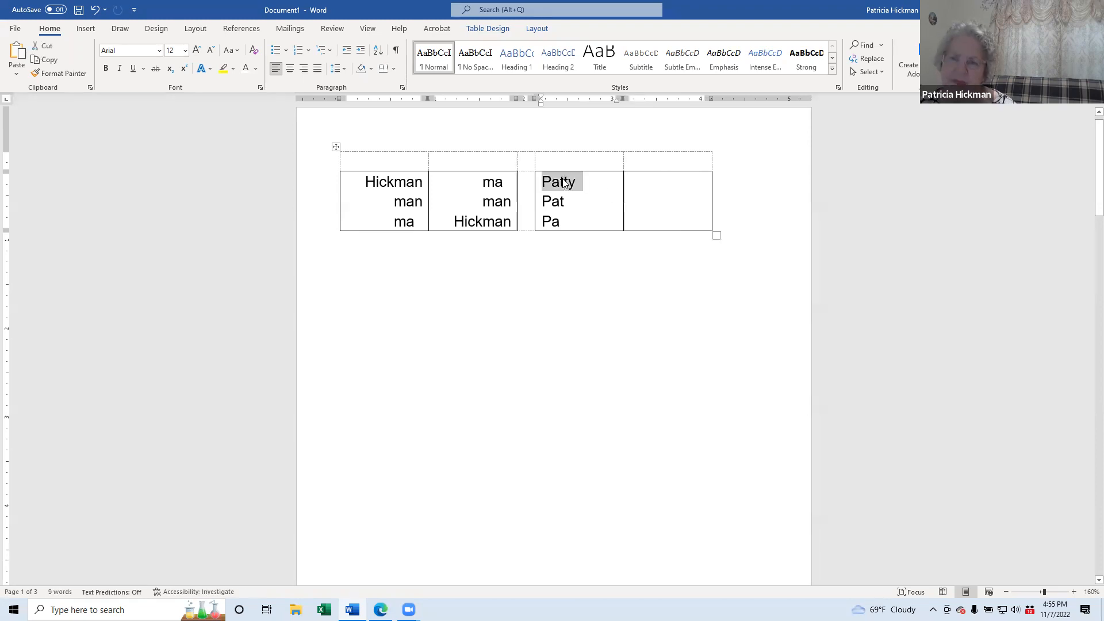
{"action": "left_click", "coordinate": [647, 180]}
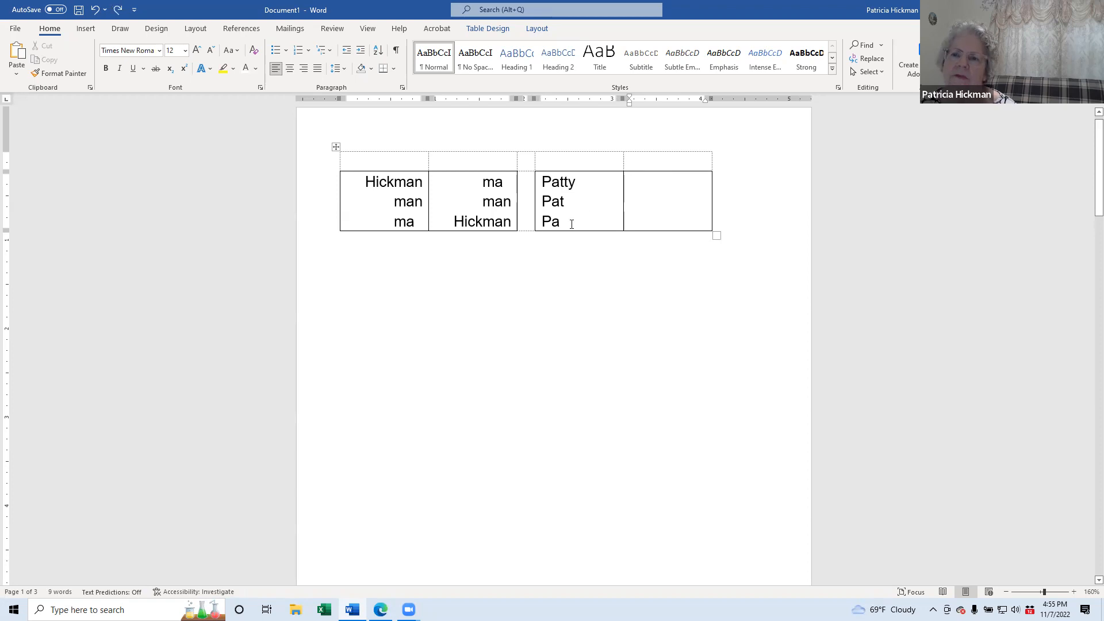
{"action": "left_click_drag", "start_coordinate": [571, 224], "coordinate": [542, 183]}
{"action": "key", "text": "ctrl+c"}
{"action": "left_click", "coordinate": [655, 181]}
{"action": "key", "text": "ctrl+v"}
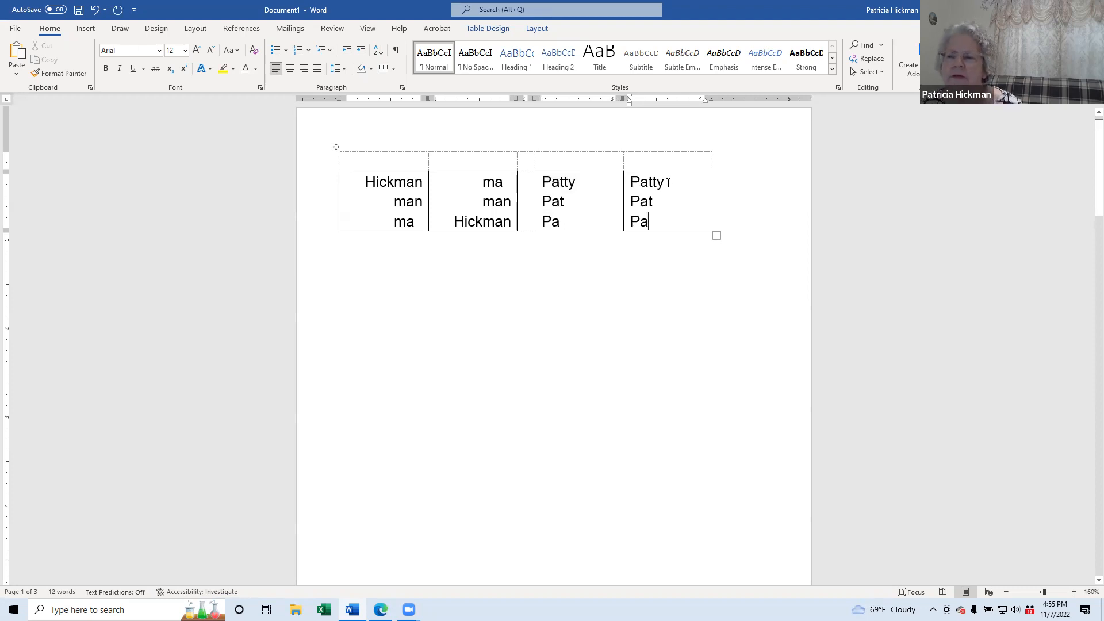
Step: Move the top line's last three letters to the bottom, giving two letters, three letters, full name
{"action": "left_click_drag", "start_coordinate": [664, 183], "coordinate": [651, 184]}
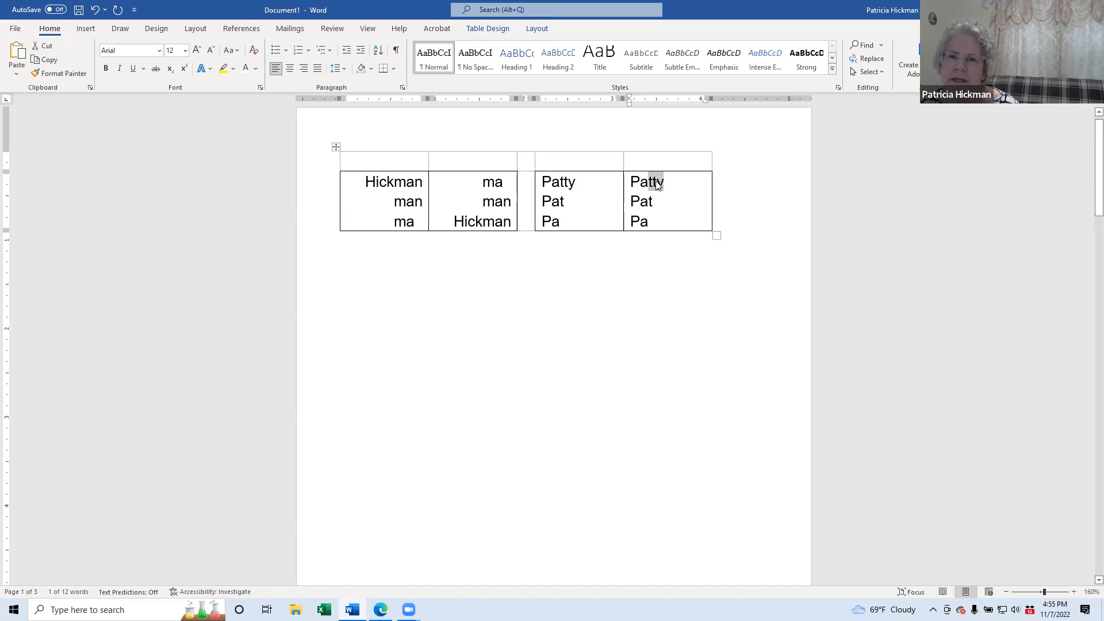
{"action": "left_click_drag", "start_coordinate": [657, 184], "coordinate": [666, 223]}
{"action": "key", "text": "Left"}
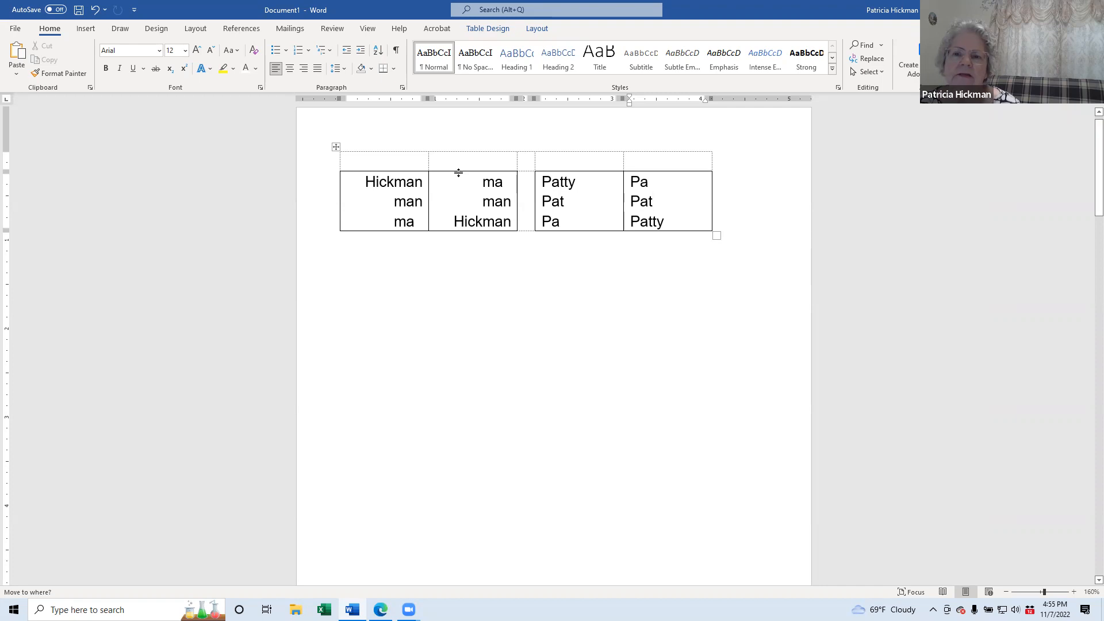
{"action": "left_click", "coordinate": [365, 178]}
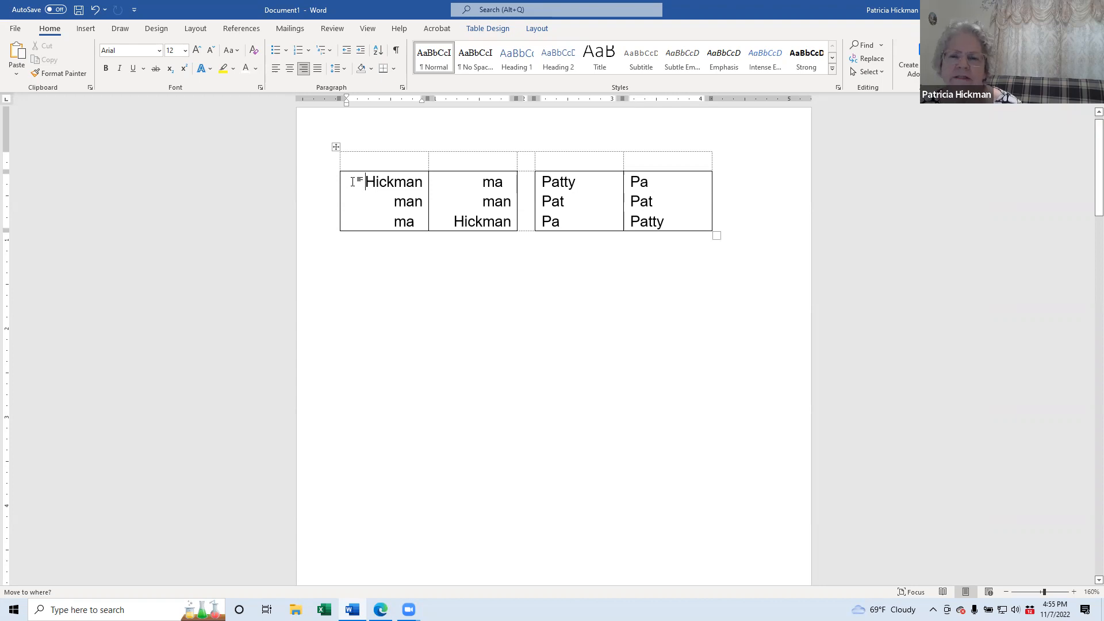
{"action": "left_click", "coordinate": [424, 182]}
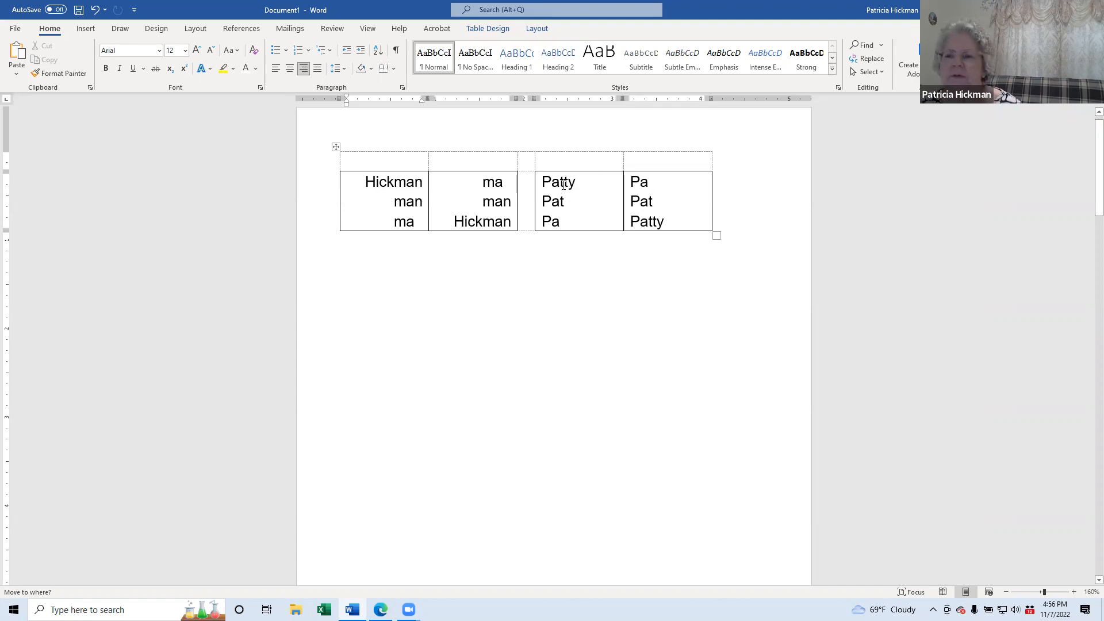
{"action": "left_click", "coordinate": [601, 179]}
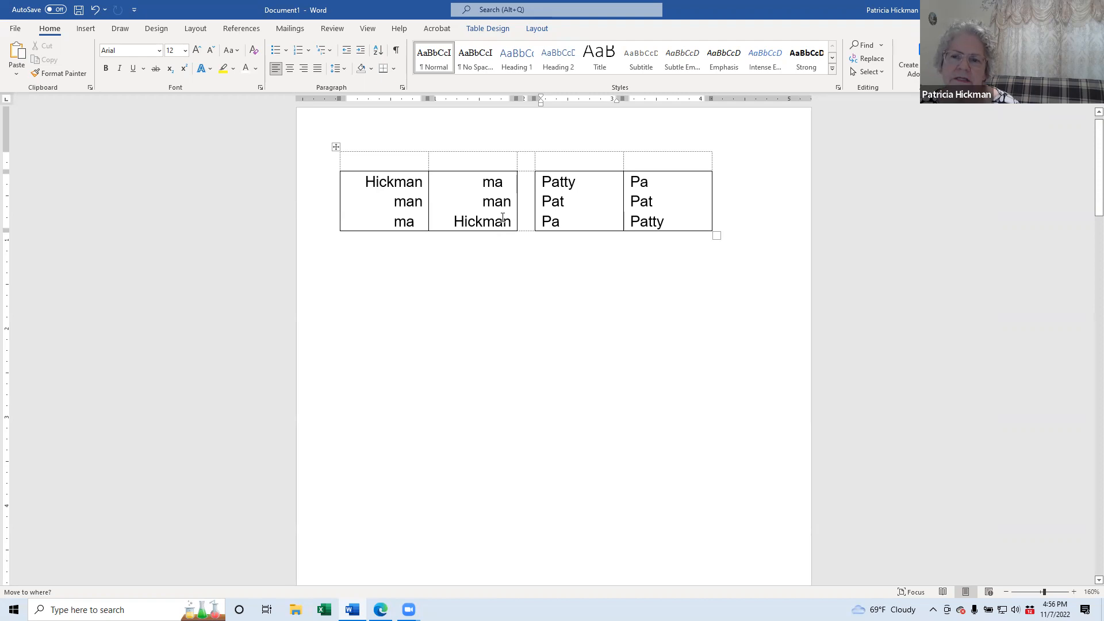
{"action": "left_click_drag", "start_coordinate": [512, 223], "coordinate": [349, 199]}
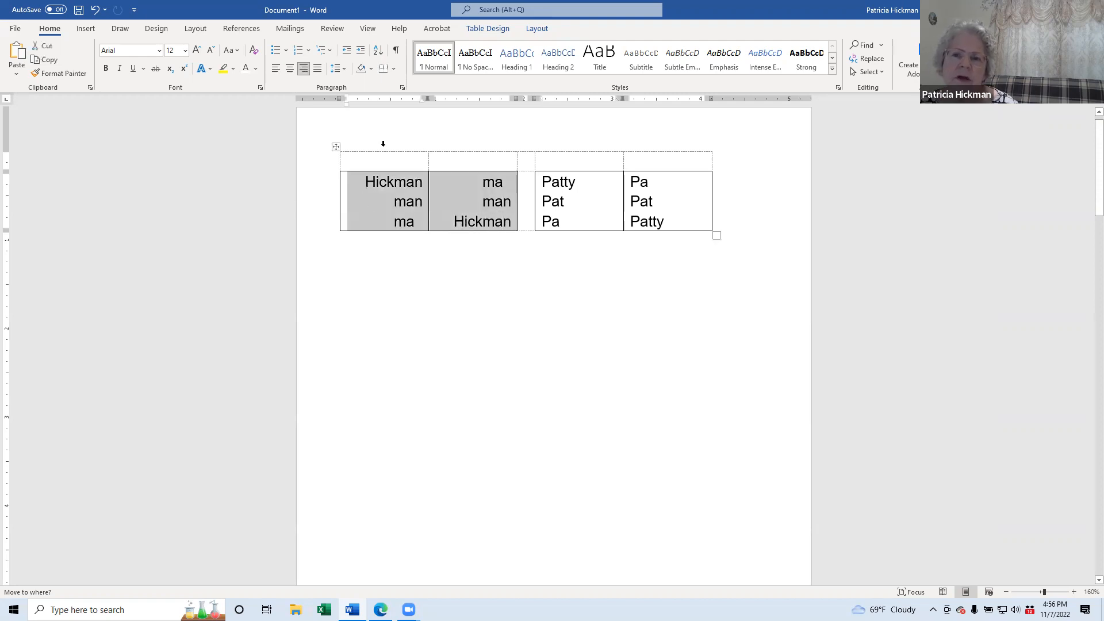
Step: Give the two surname cells a 0.1" right paragraph indent
{"action": "left_click", "coordinate": [402, 89]}
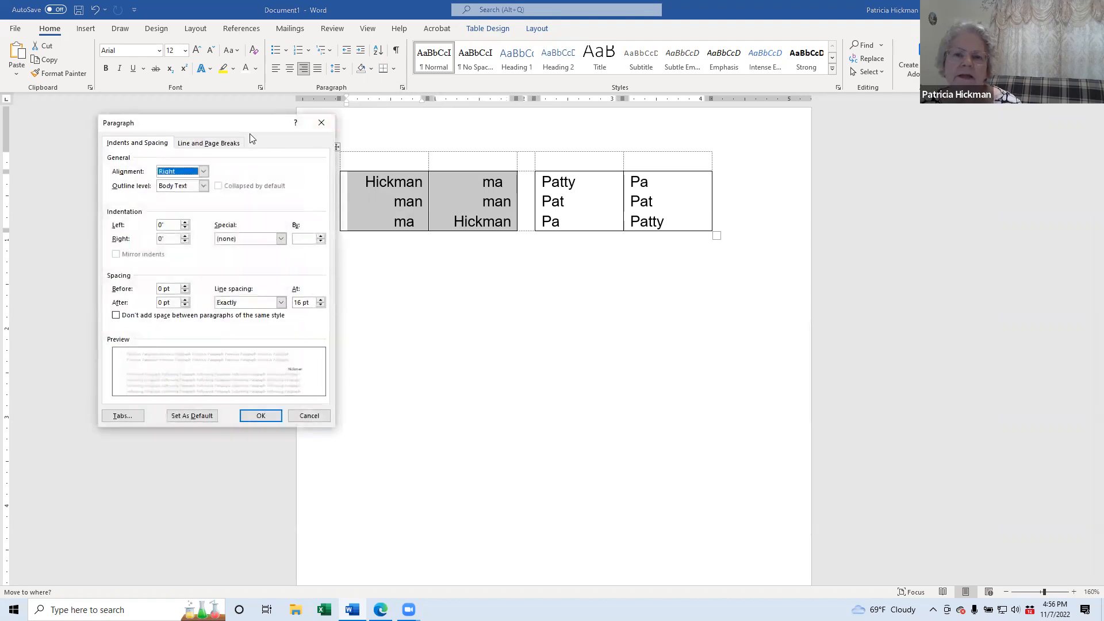
{"action": "left_click_drag", "start_coordinate": [236, 127], "coordinate": [224, 128]}
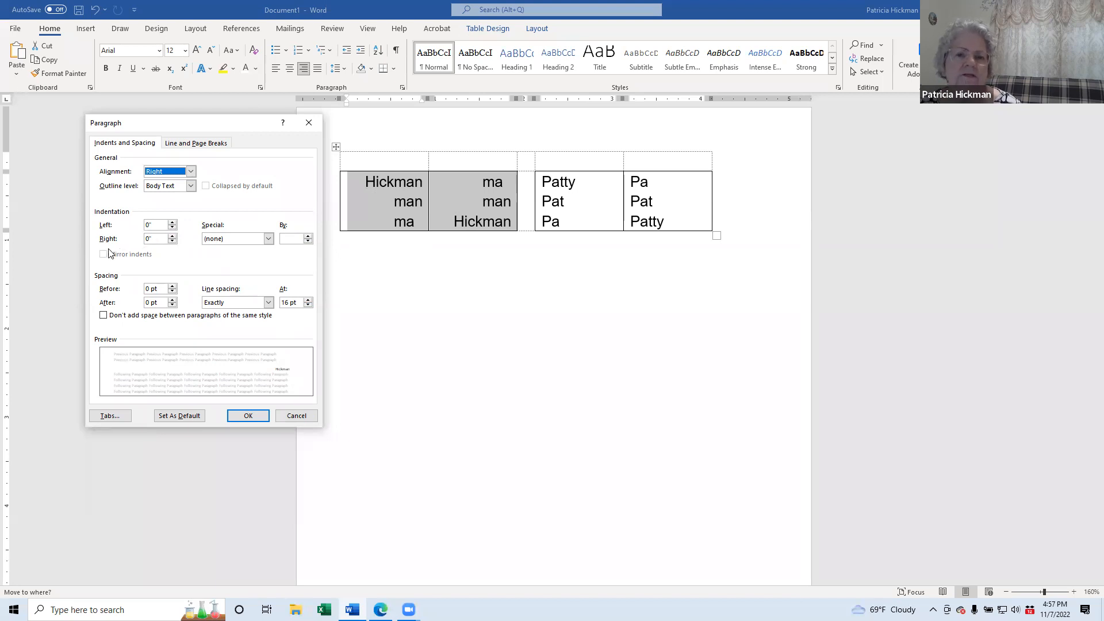
{"action": "left_click", "coordinate": [172, 236]}
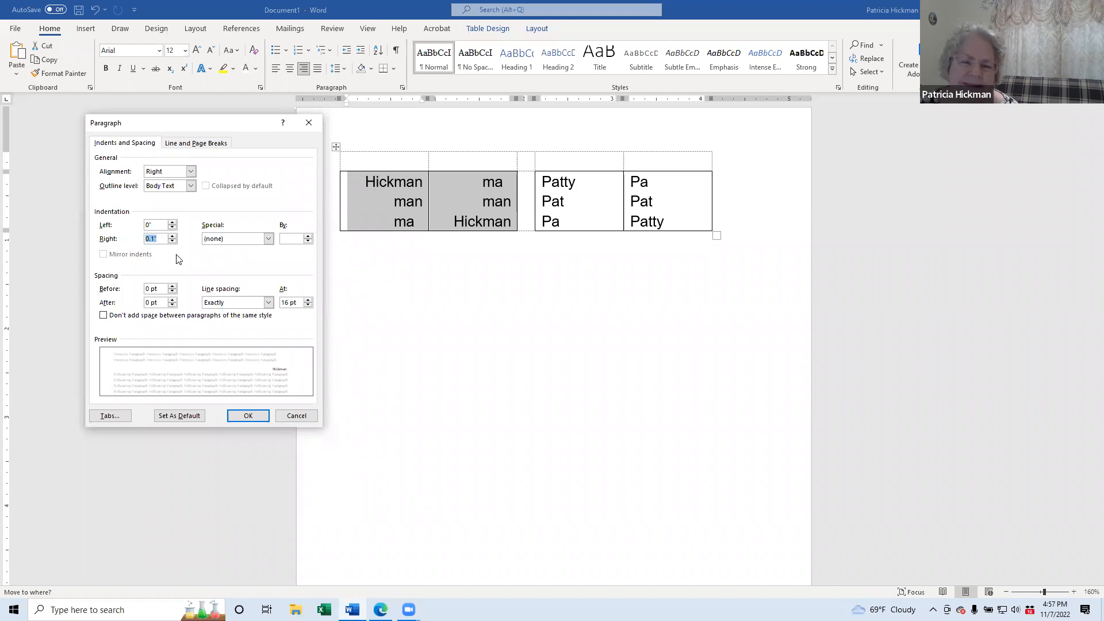
{"action": "left_click", "coordinate": [247, 415]}
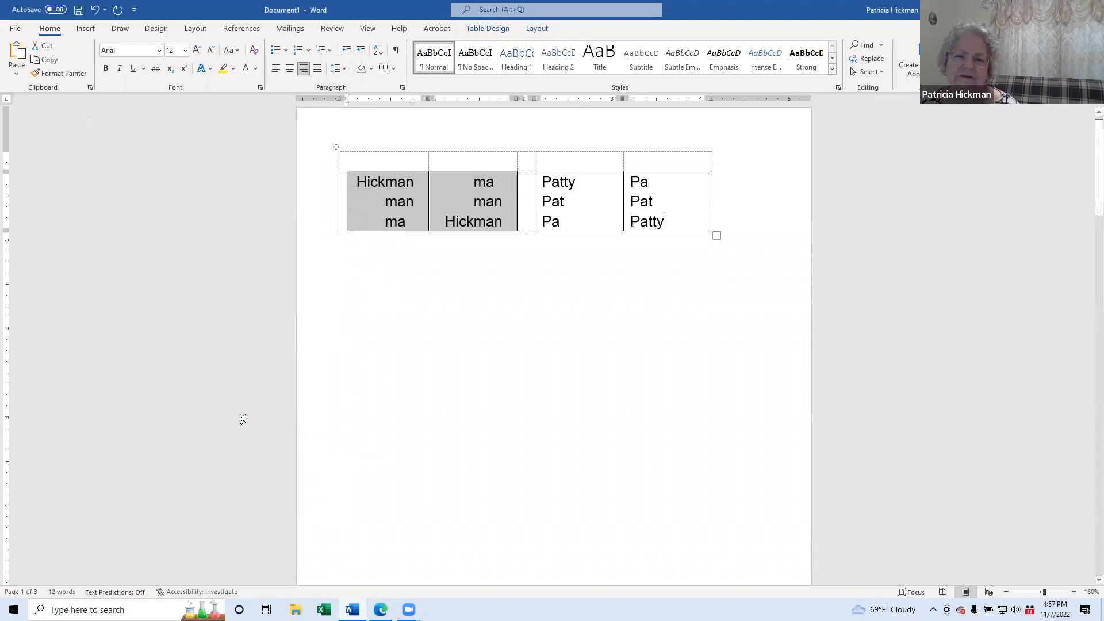
{"action": "left_click", "coordinate": [368, 182]}
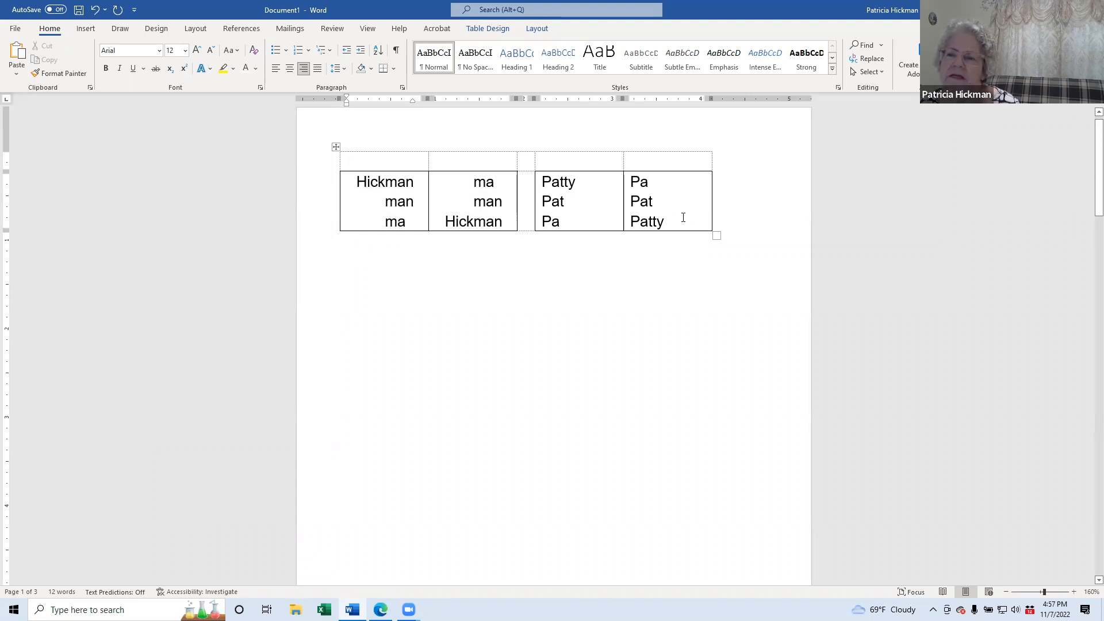
Step: Apply a 0.2" left paragraph indent to the two right-hand first-name cells
{"action": "left_click_drag", "start_coordinate": [685, 221], "coordinate": [599, 213]}
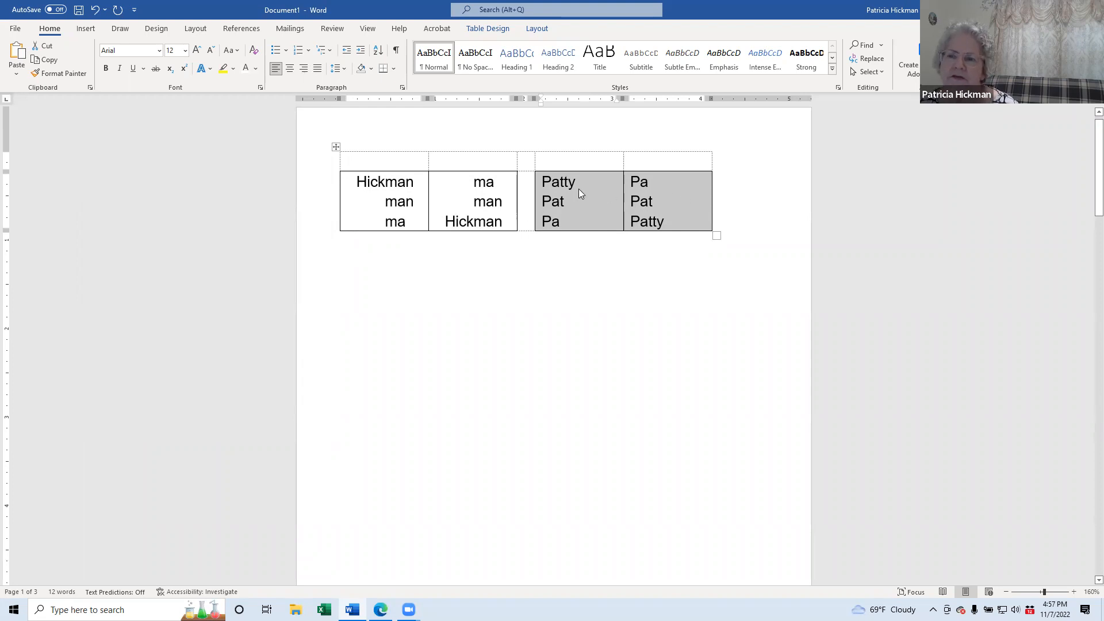
{"action": "left_click", "coordinate": [402, 87]}
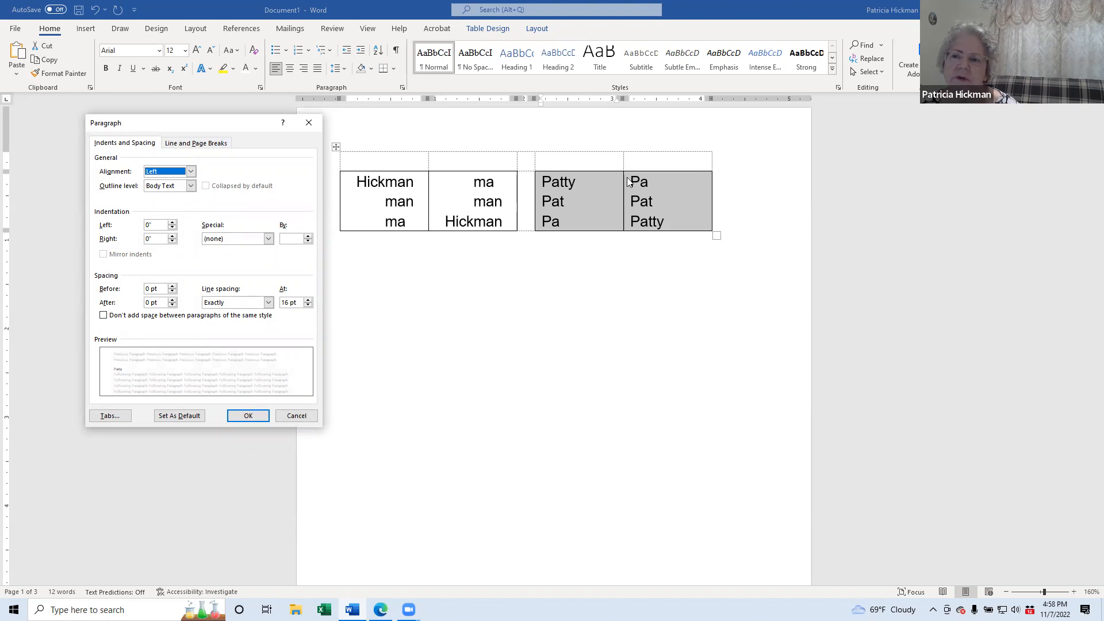
{"action": "left_click", "coordinate": [171, 223]}
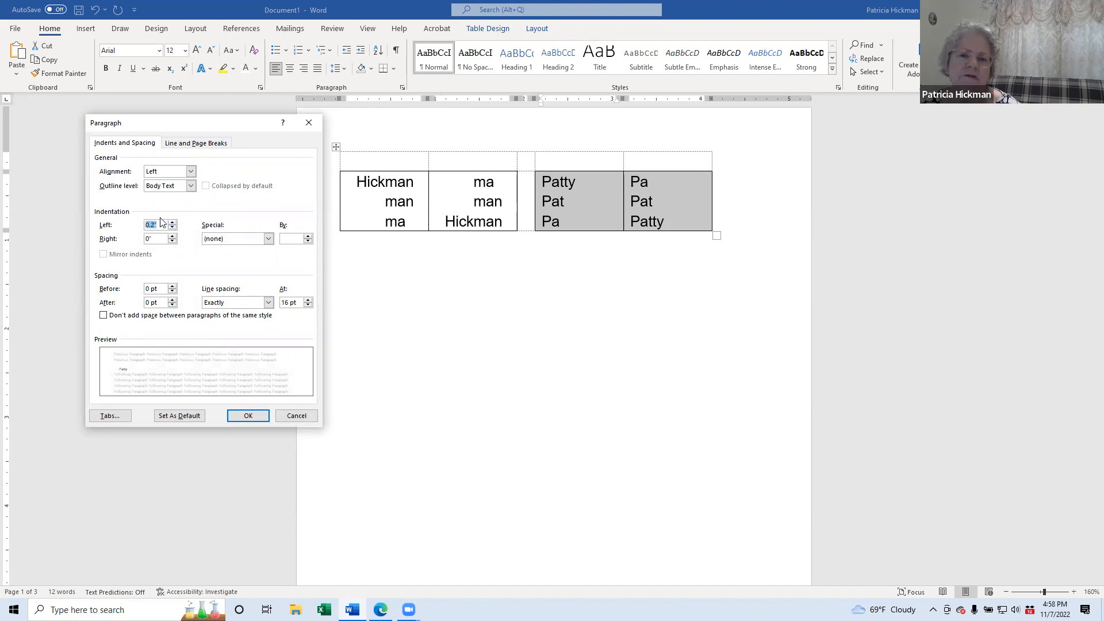
{"action": "left_click", "coordinate": [247, 416]}
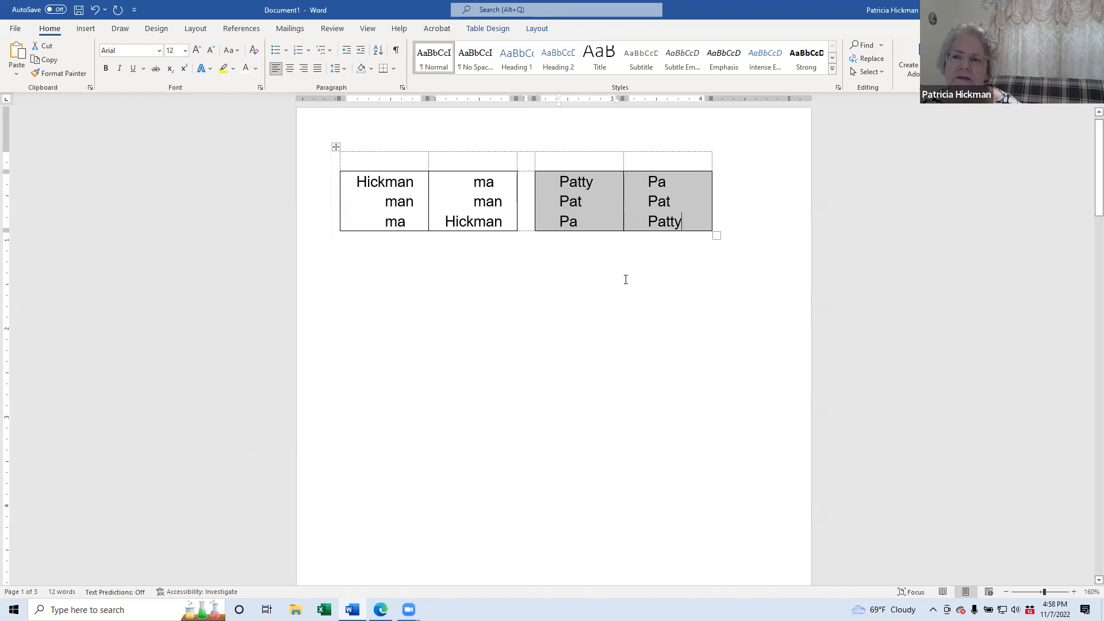
{"action": "left_click", "coordinate": [580, 293]}
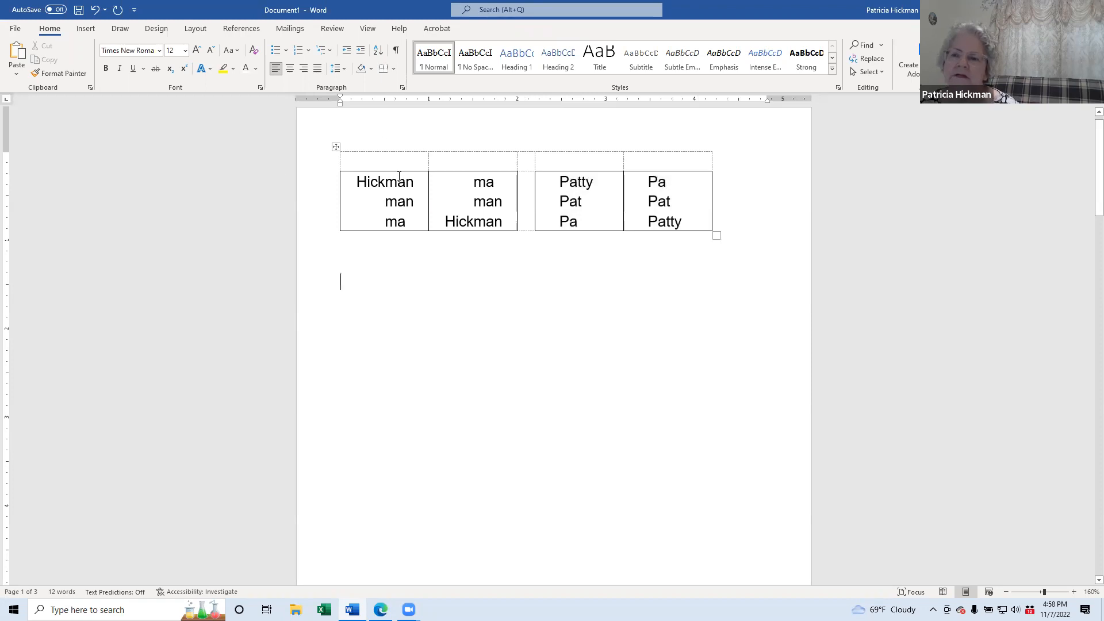
Step: Type the labels 1 and 2 into the top cells above the two word blocks
{"action": "left_click", "coordinate": [356, 159]}
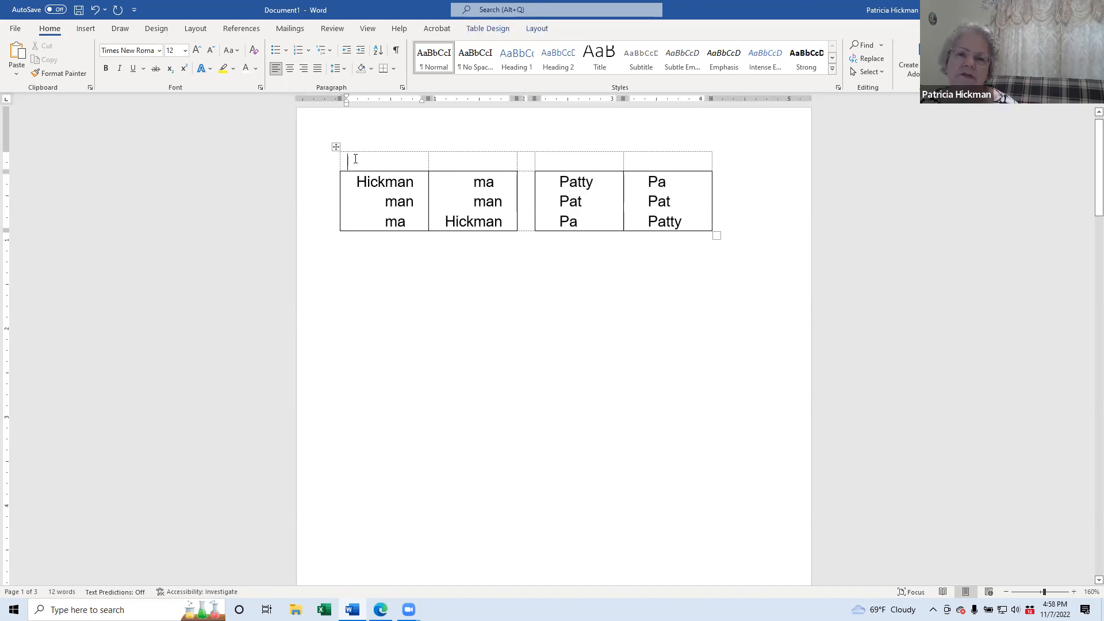
{"action": "type", "text": "1"}
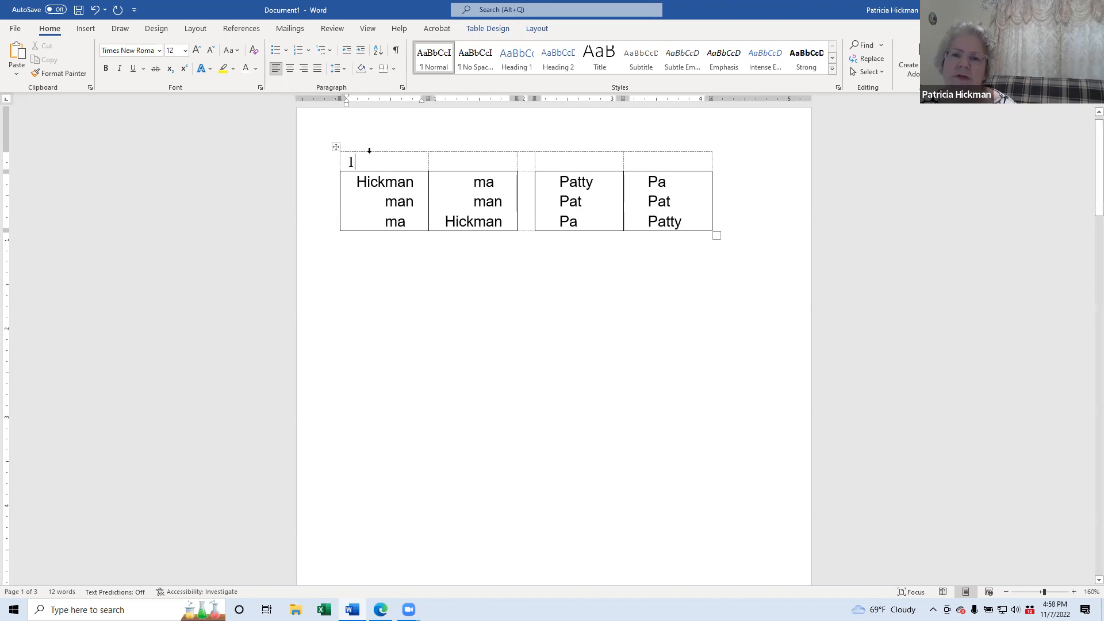
{"action": "left_click", "coordinate": [554, 158]}
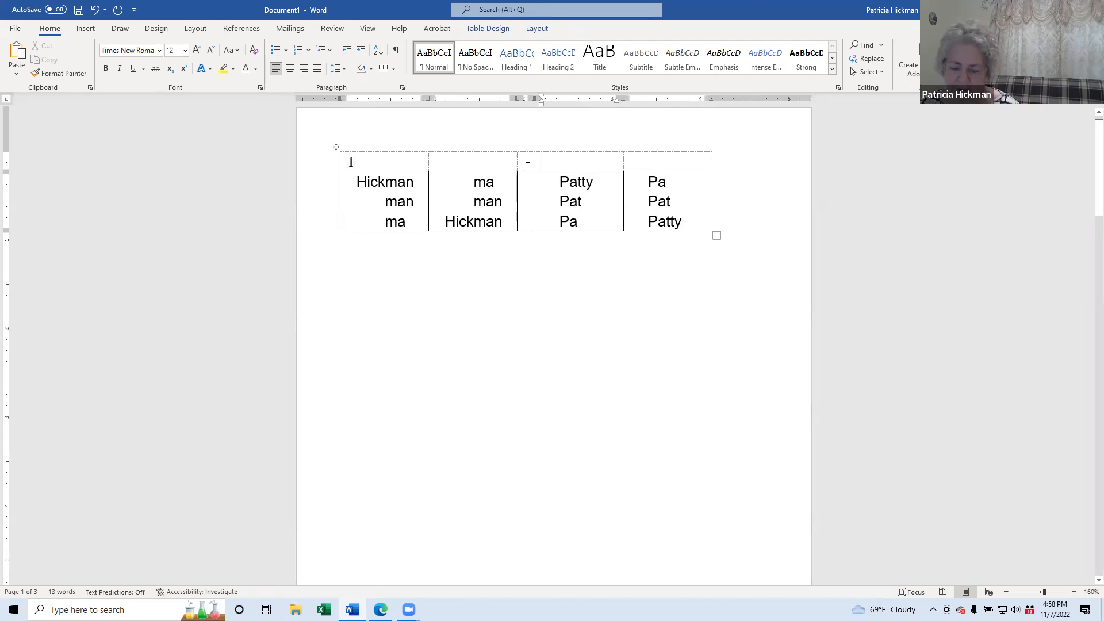
{"action": "type", "text": "2"}
{"action": "left_click", "coordinate": [492, 265]}
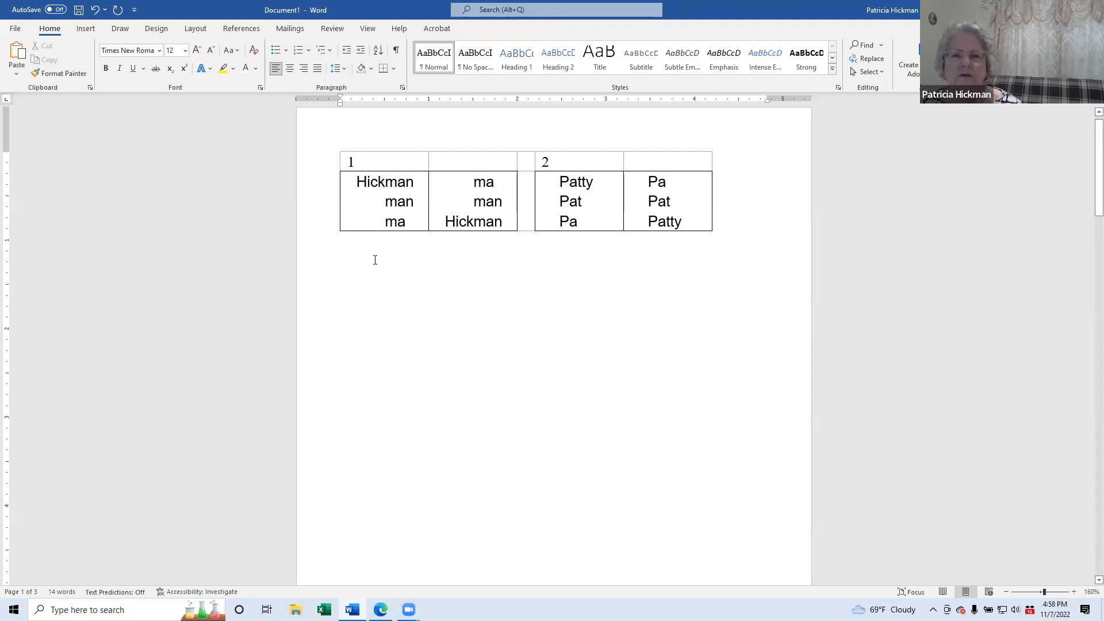
{"action": "mouse_move", "coordinate": [371, 177]}
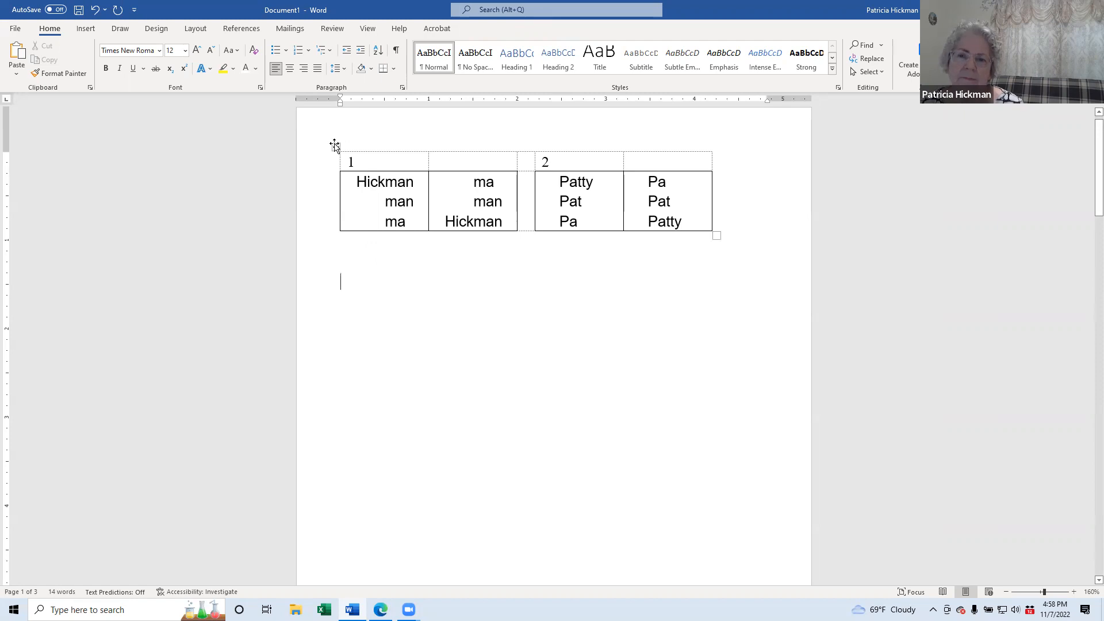
{"action": "left_click", "coordinate": [335, 145]}
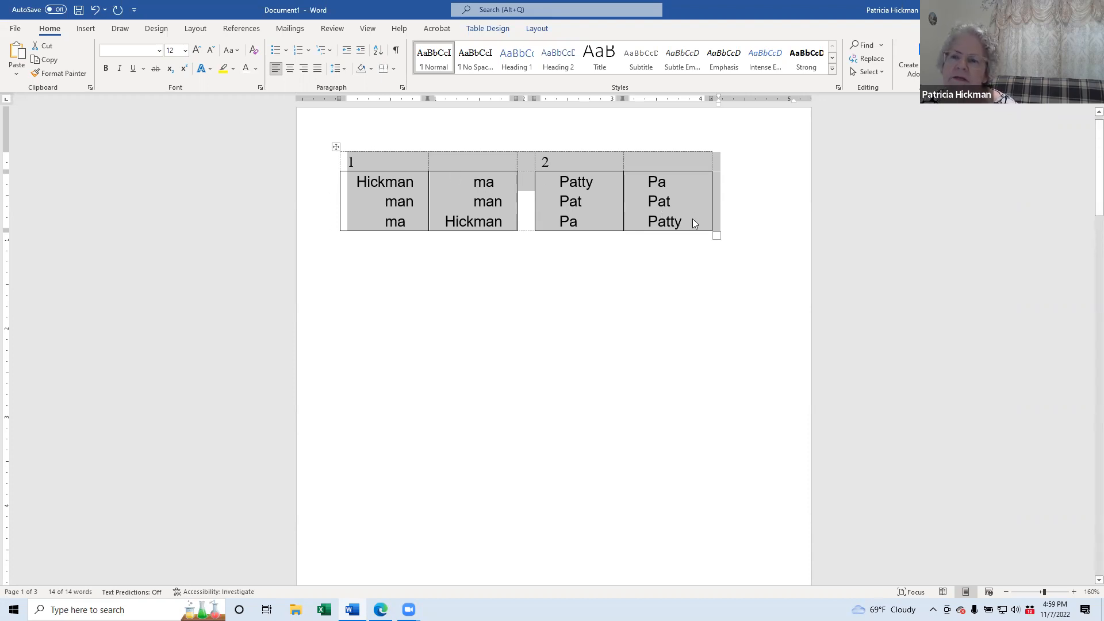
{"action": "left_click", "coordinate": [643, 297]}
{"action": "left_click", "coordinate": [474, 201]}
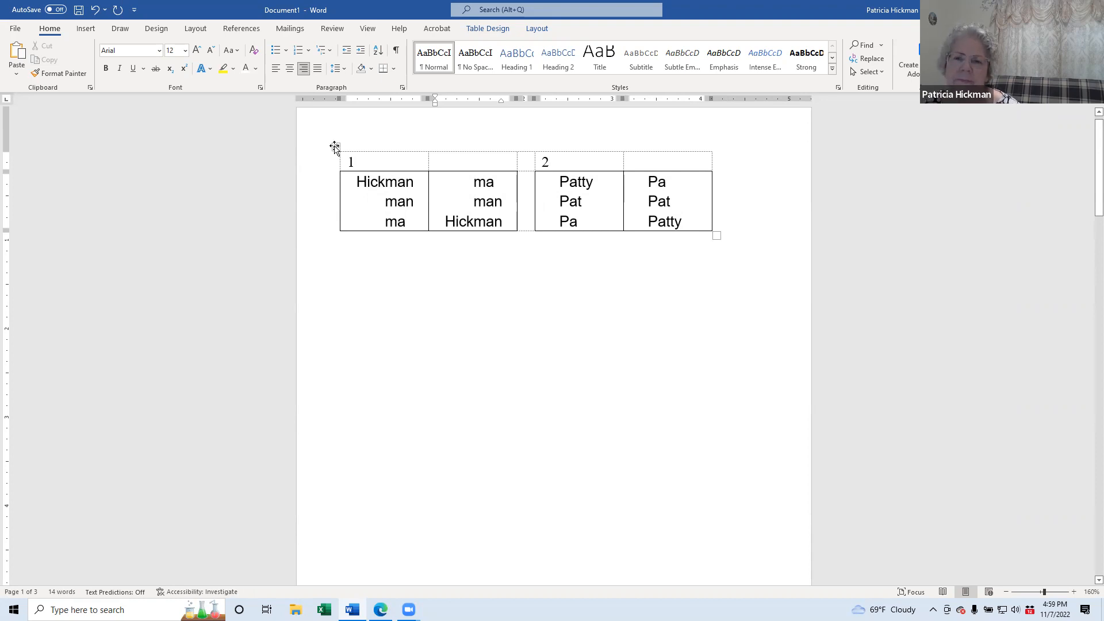
Step: In Table Properties, set text wrapping to Around and open the Positioning options
{"action": "right_click", "coordinate": [335, 147]}
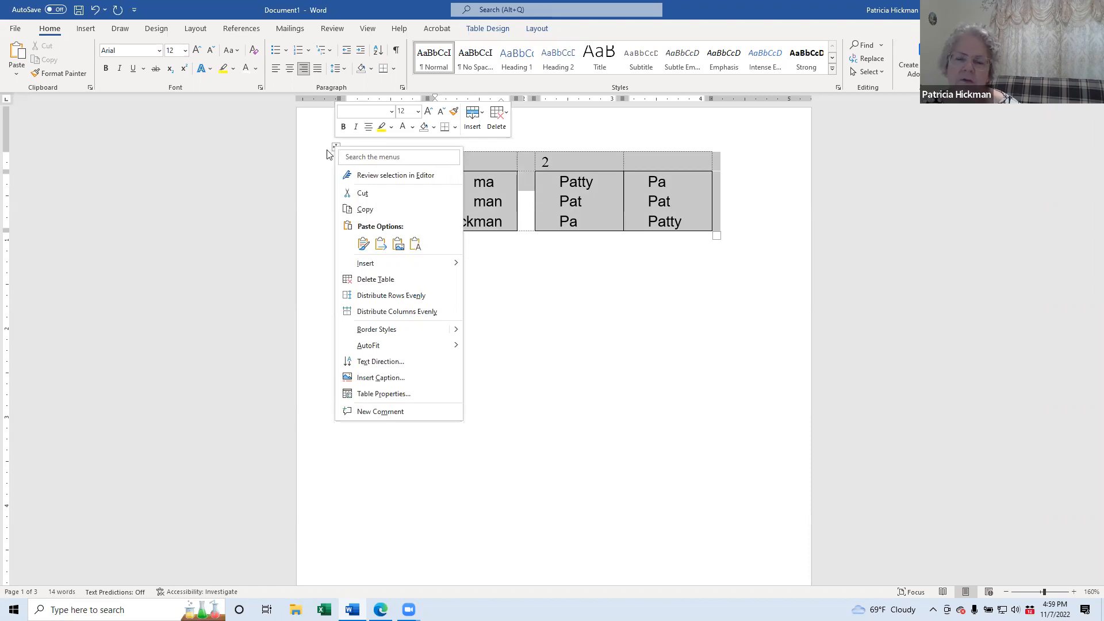
{"action": "left_click", "coordinate": [397, 394]}
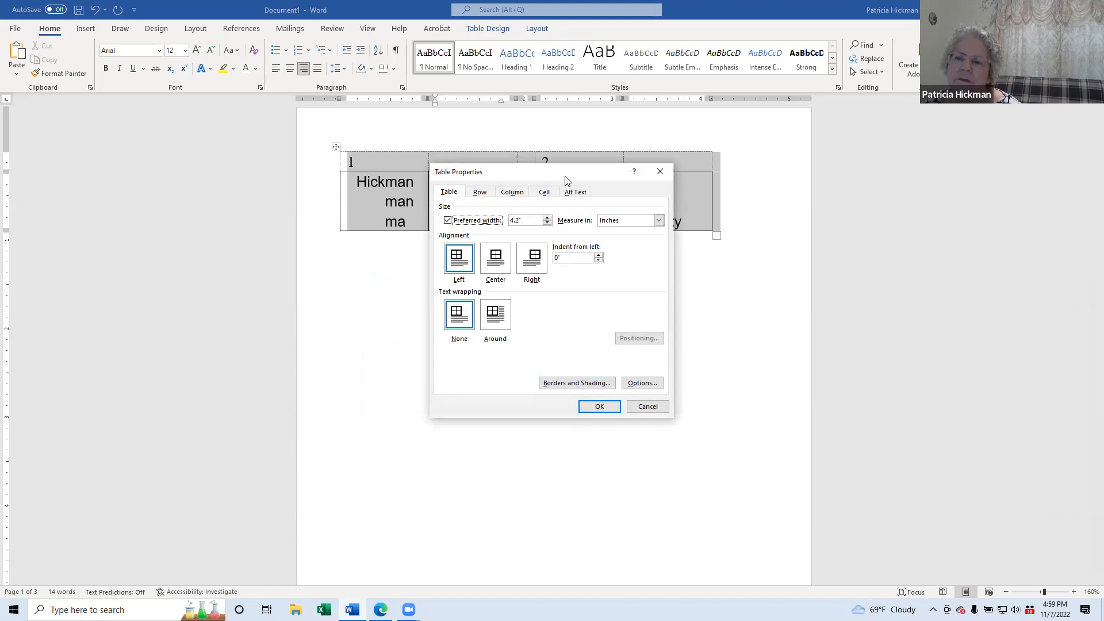
{"action": "left_click_drag", "start_coordinate": [566, 179], "coordinate": [528, 258]}
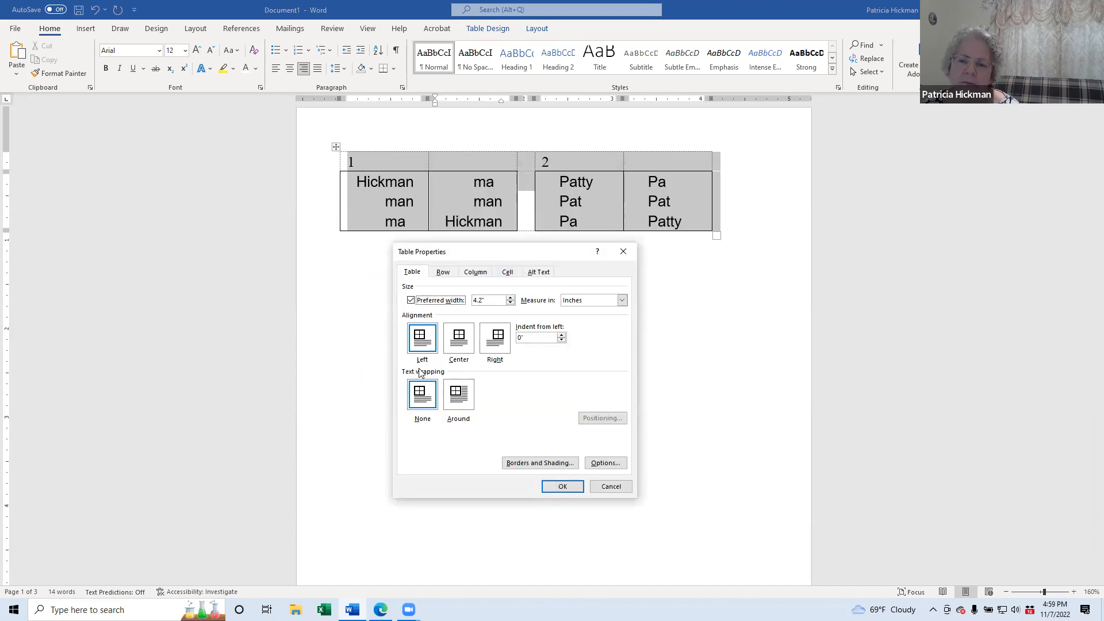
{"action": "left_click", "coordinate": [458, 399]}
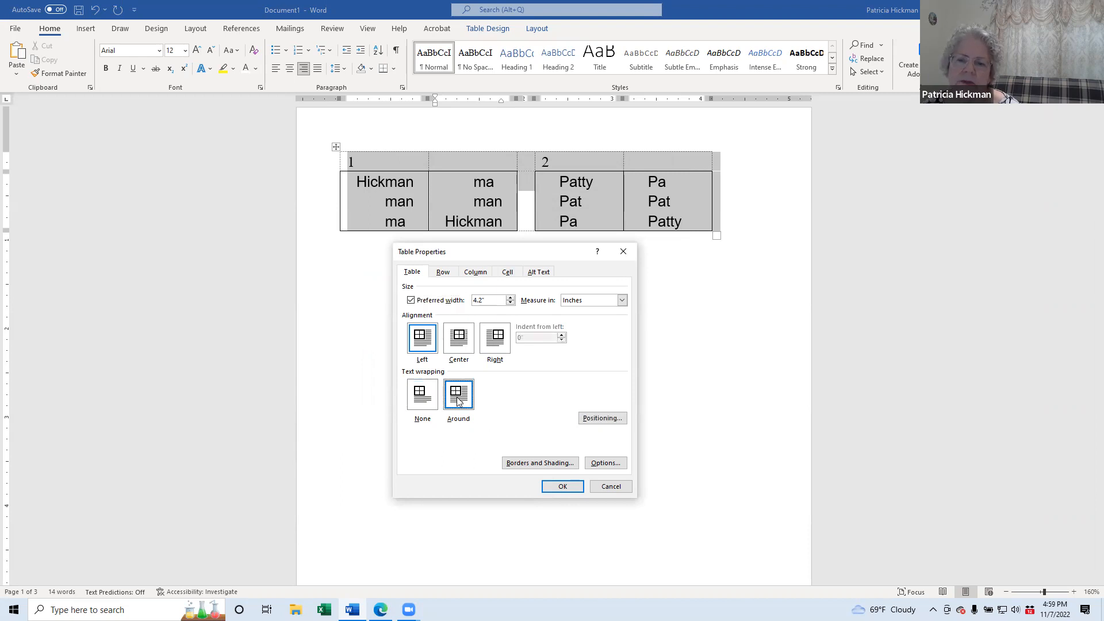
{"action": "left_click", "coordinate": [426, 399]}
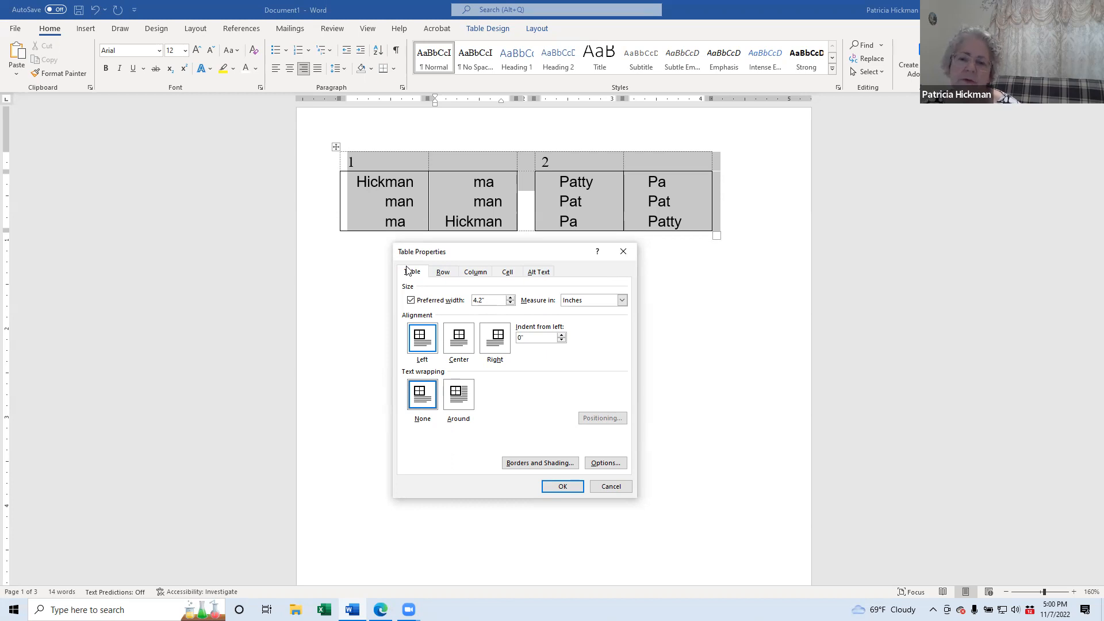
{"action": "left_click", "coordinate": [460, 398]}
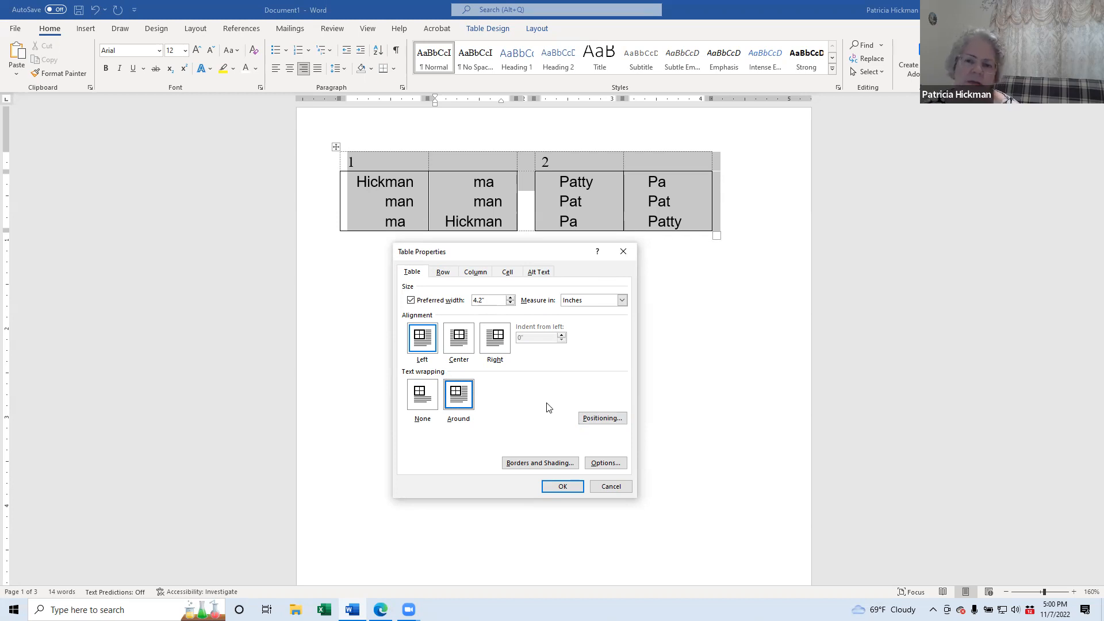
{"action": "left_click", "coordinate": [596, 417]}
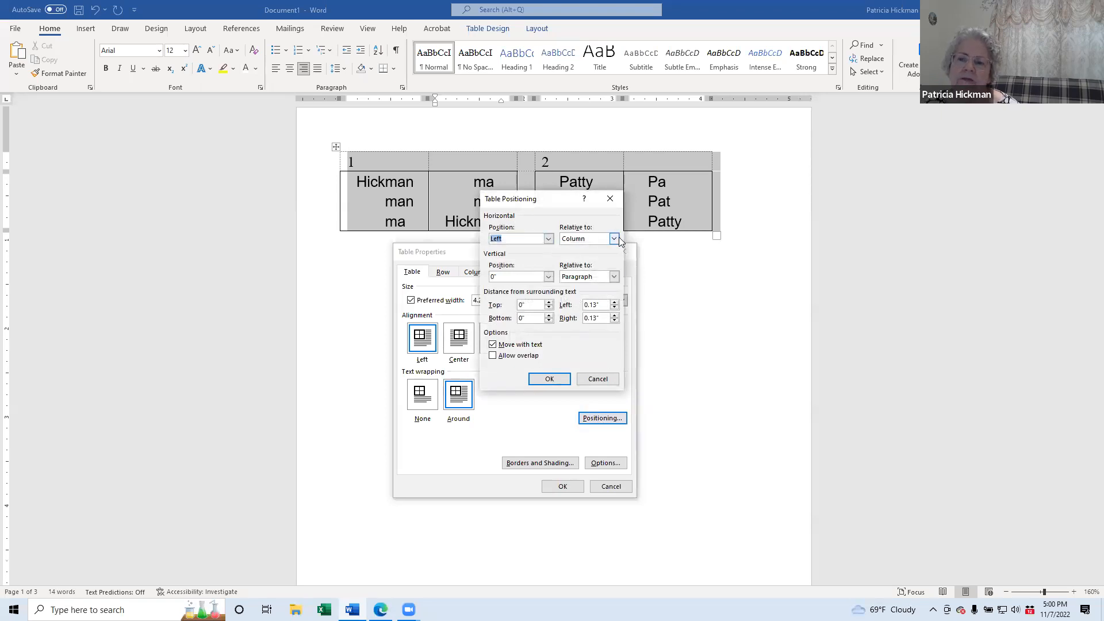
Step: Fix the table 0.7" from the page's left edge and 3" down the page, not moving with text
{"action": "left_click", "coordinate": [614, 238]}
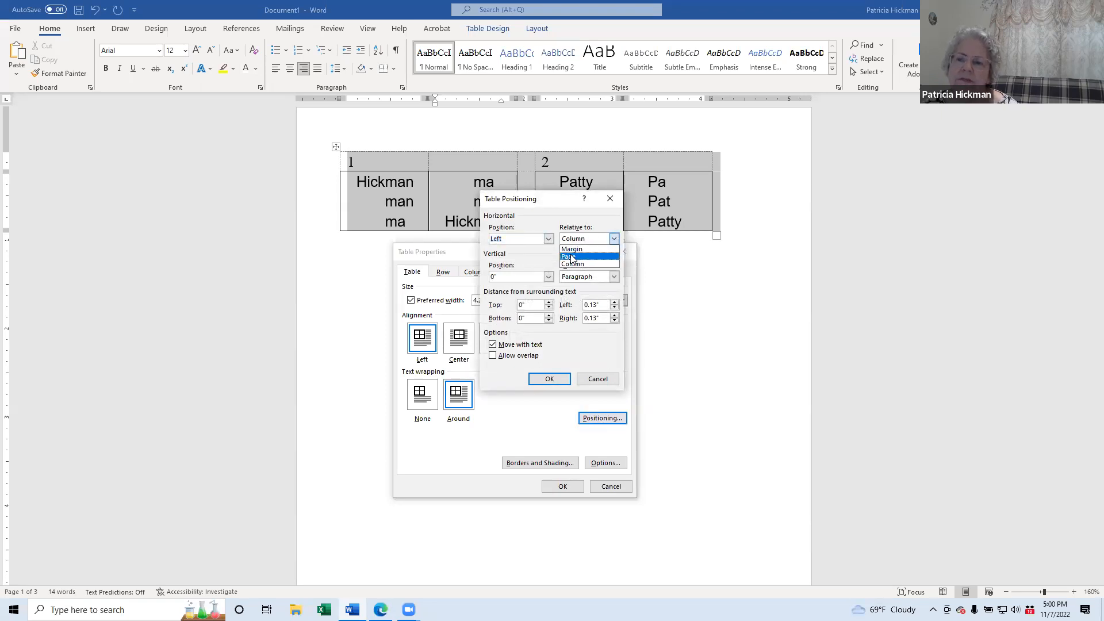
{"action": "left_click", "coordinate": [616, 254]}
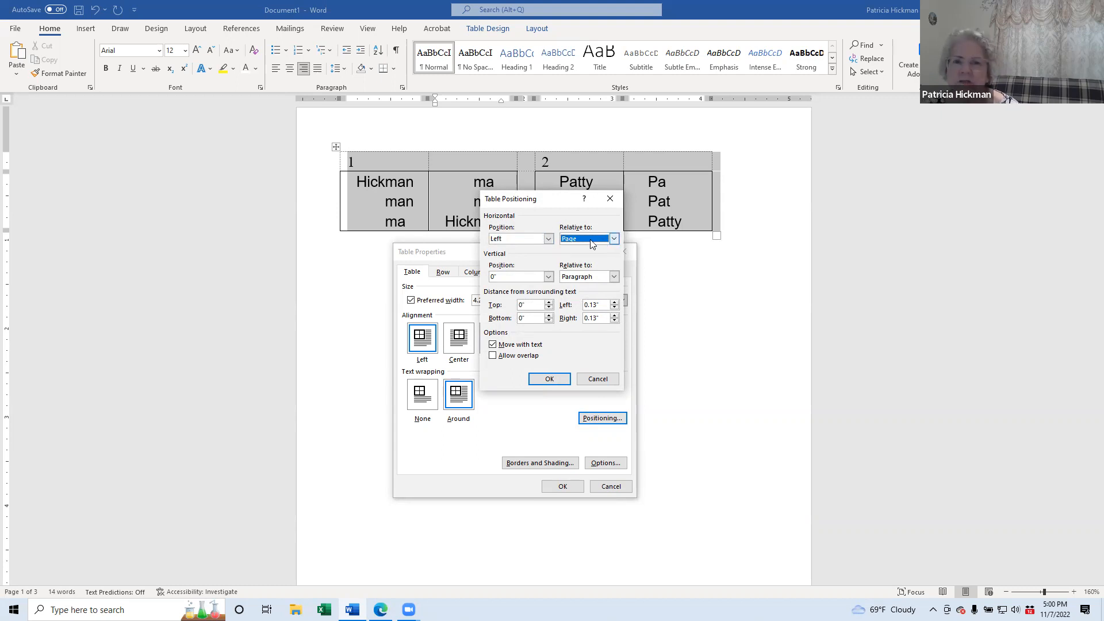
{"action": "key", "text": "shift+Tab"}
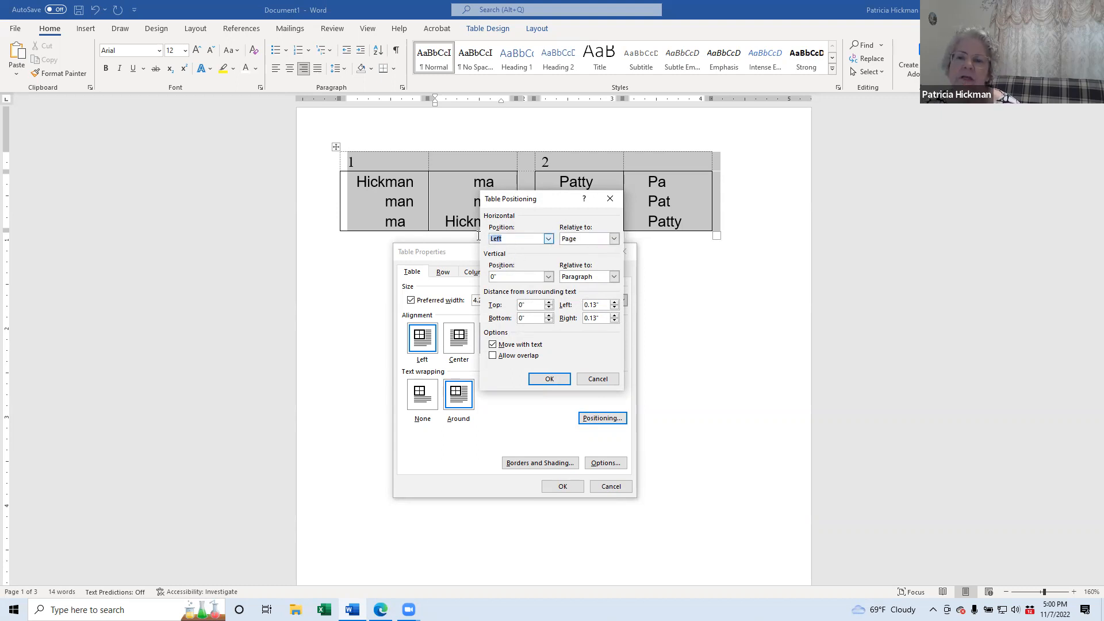
{"action": "type", "text": ".7"}
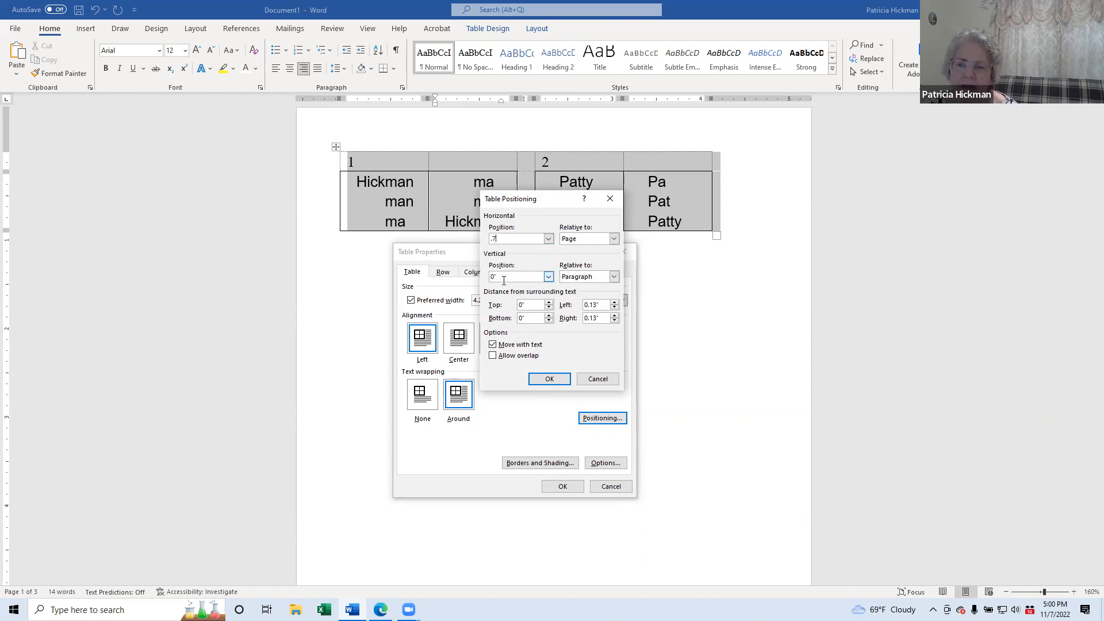
{"action": "left_click", "coordinate": [614, 277]}
{"action": "left_click", "coordinate": [578, 295]}
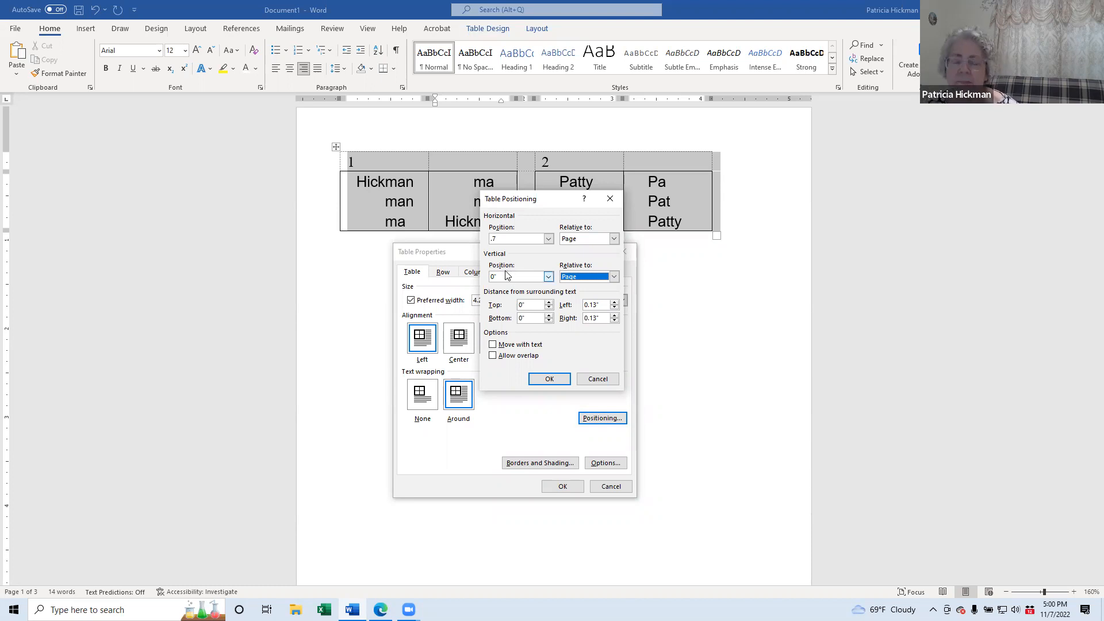
{"action": "left_click_drag", "start_coordinate": [506, 275], "coordinate": [460, 280]}
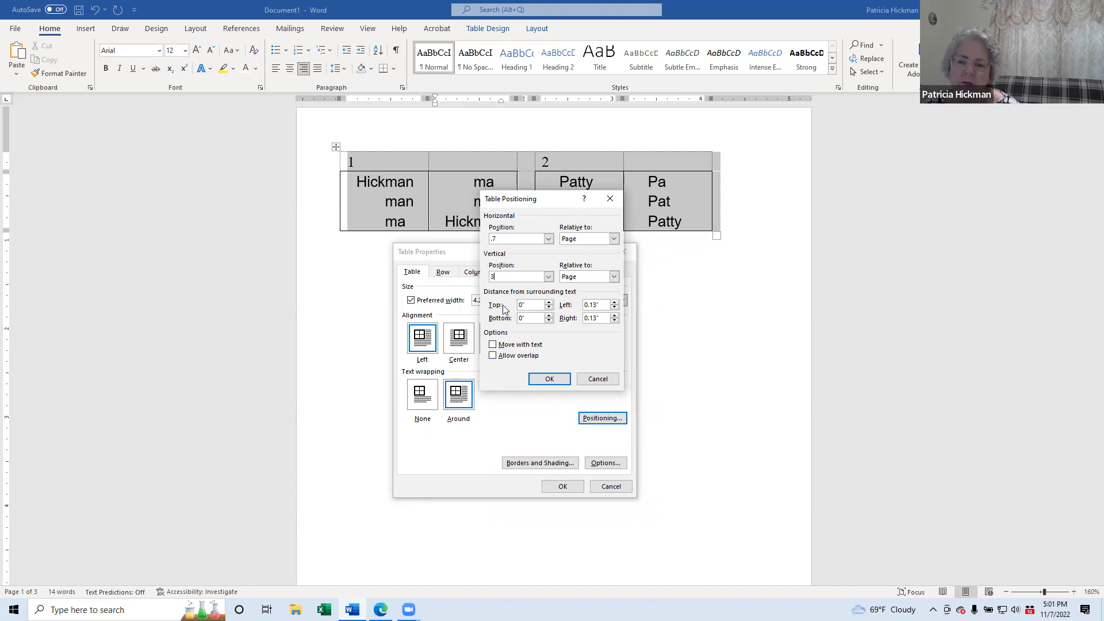
{"action": "left_click", "coordinate": [549, 379]}
{"action": "left_click_drag", "start_coordinate": [529, 252], "coordinate": [725, 149]}
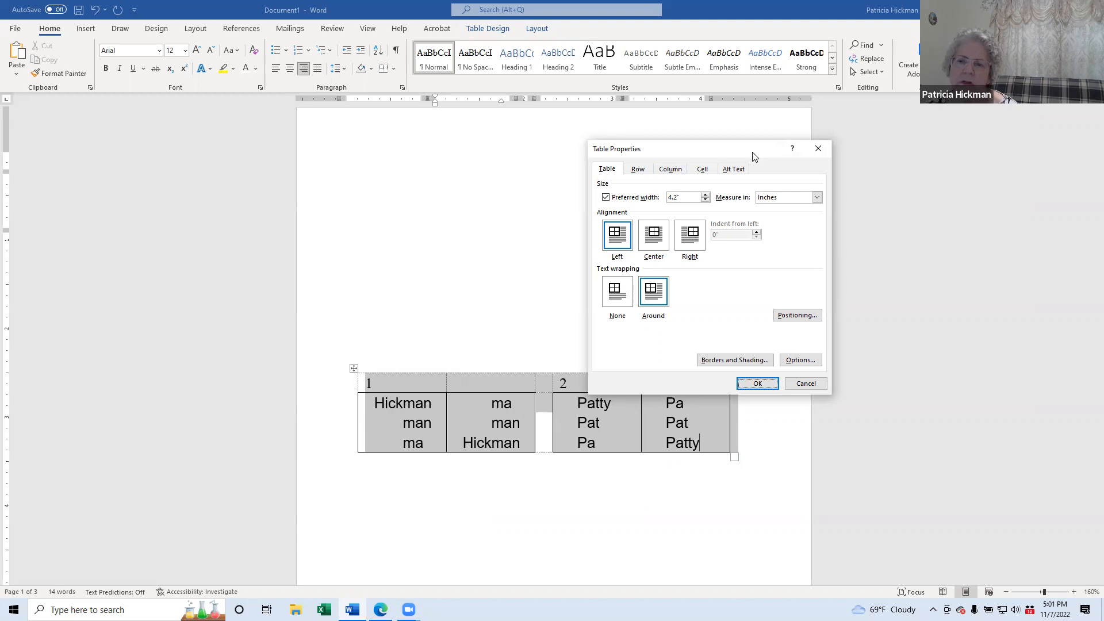
Step: Move the Table Properties window aside and close it without changes
{"action": "left_click_drag", "start_coordinate": [685, 152], "coordinate": [623, 132]}
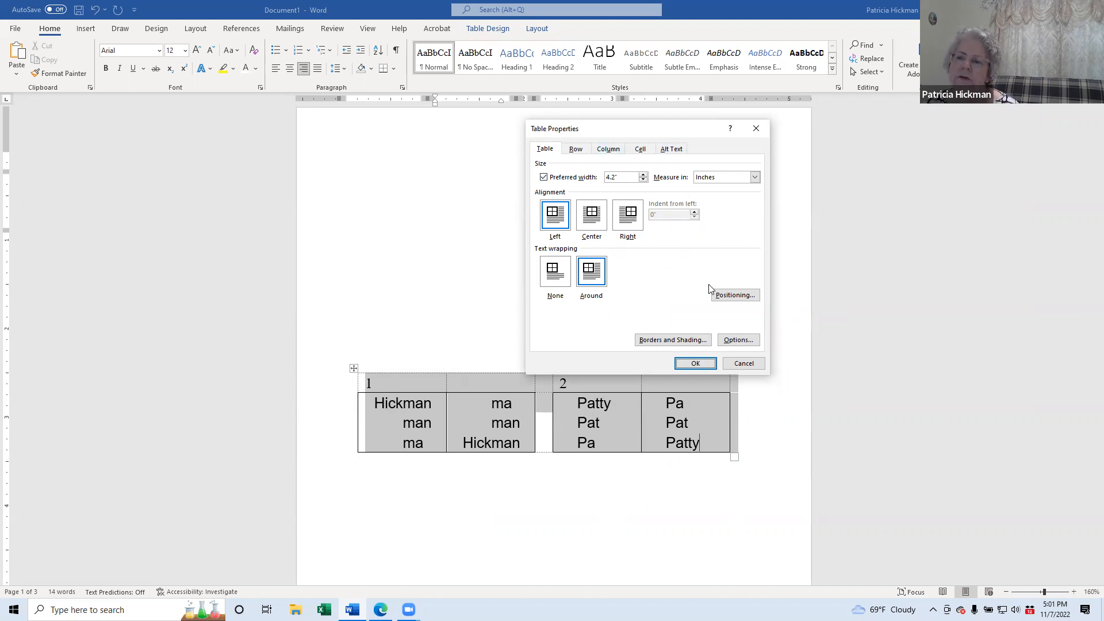
{"action": "left_click", "coordinate": [755, 129]}
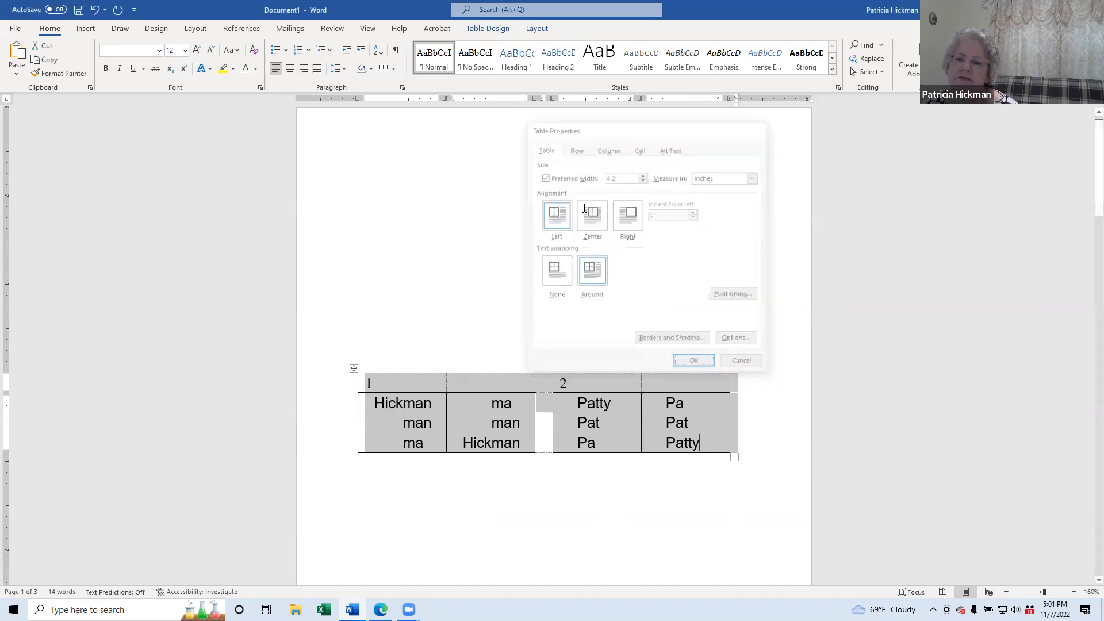
Step: In Table Properties positioning, set the horizontal position to 0.2" relative to the margin and apply
{"action": "right_click", "coordinate": [352, 369]}
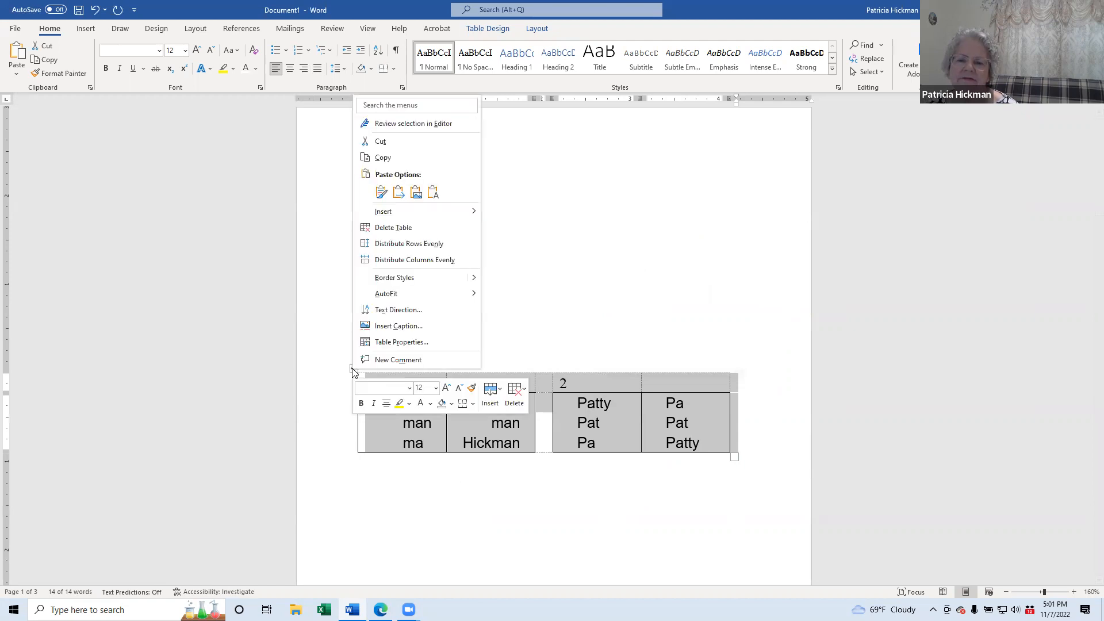
{"action": "left_click", "coordinate": [395, 344]}
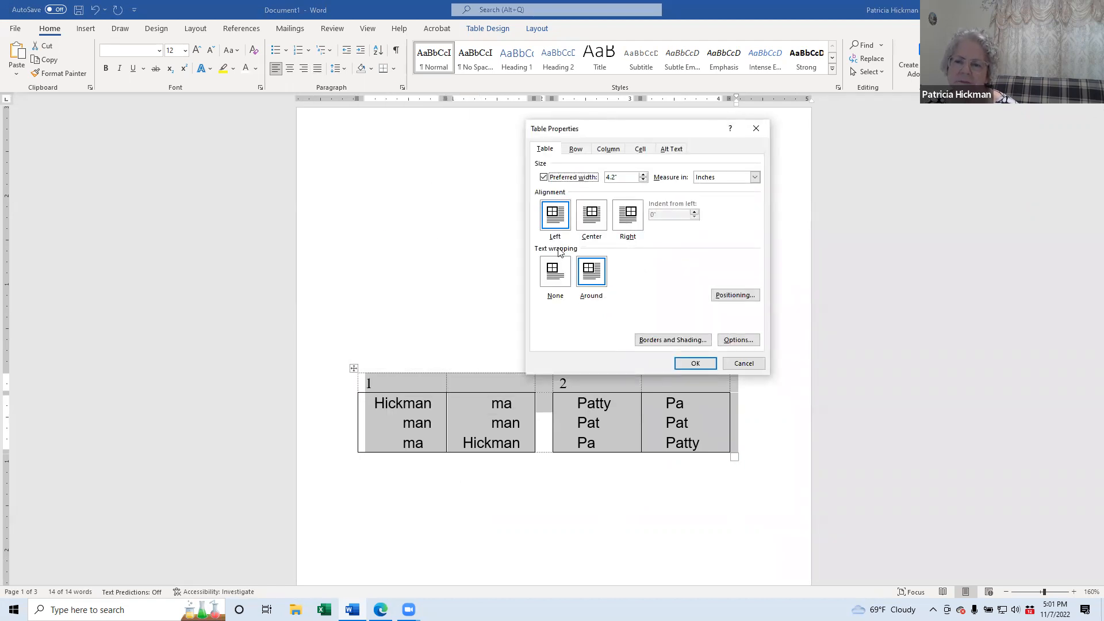
{"action": "left_click", "coordinate": [733, 295]}
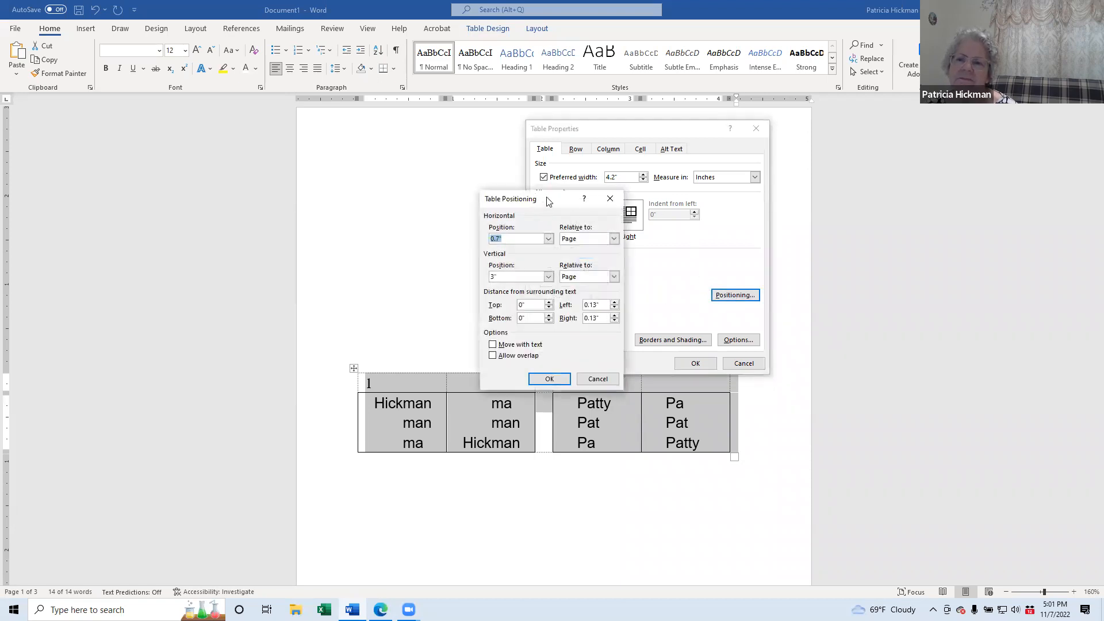
{"action": "left_click", "coordinate": [614, 239]}
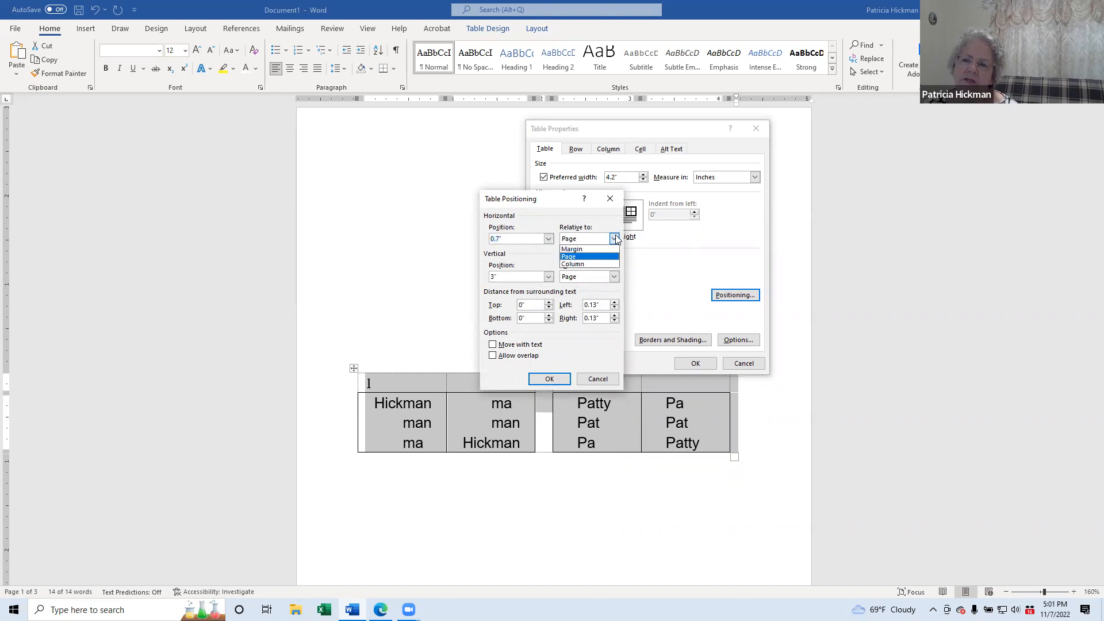
{"action": "left_click", "coordinate": [574, 249]}
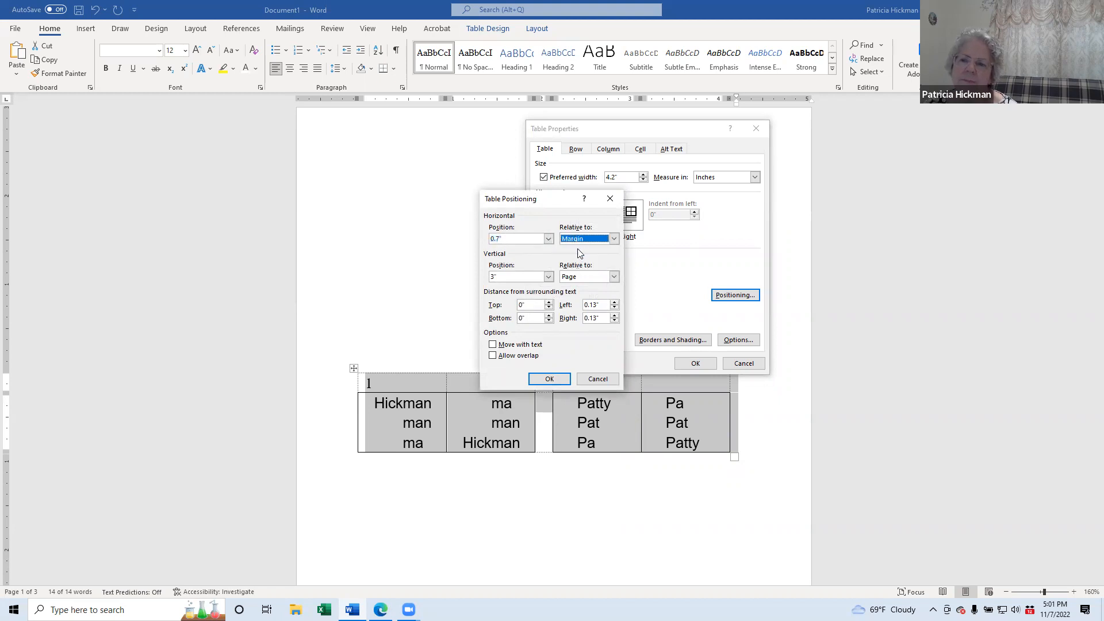
{"action": "left_click", "coordinate": [499, 240]}
{"action": "key", "text": "BackSpace"}
{"action": "key", "text": "BackSpace"}
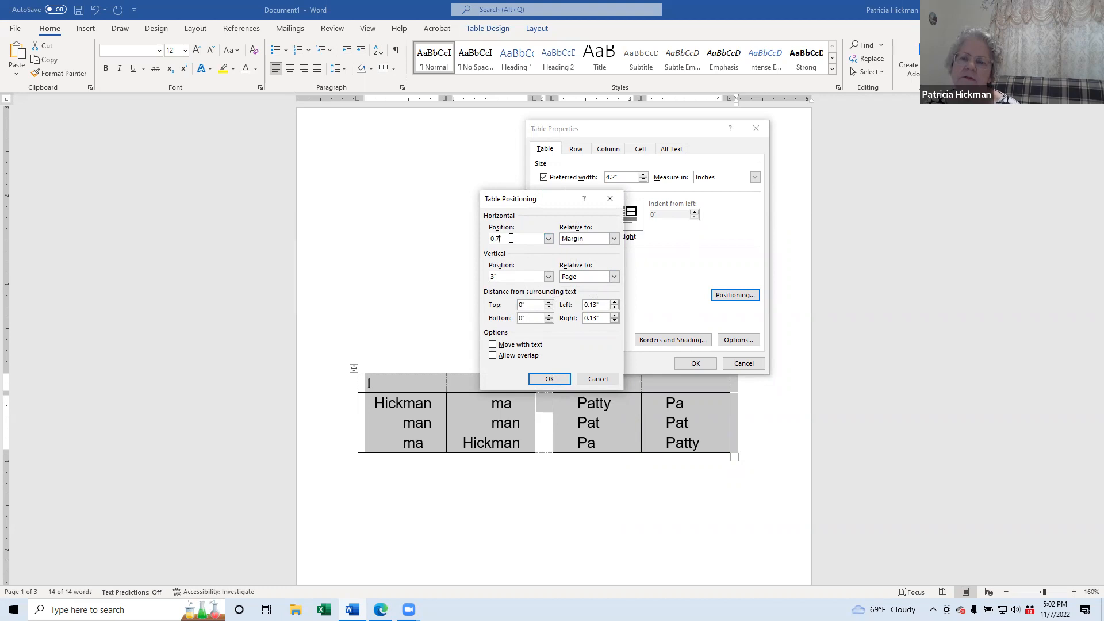
{"action": "type", "text": "2"}
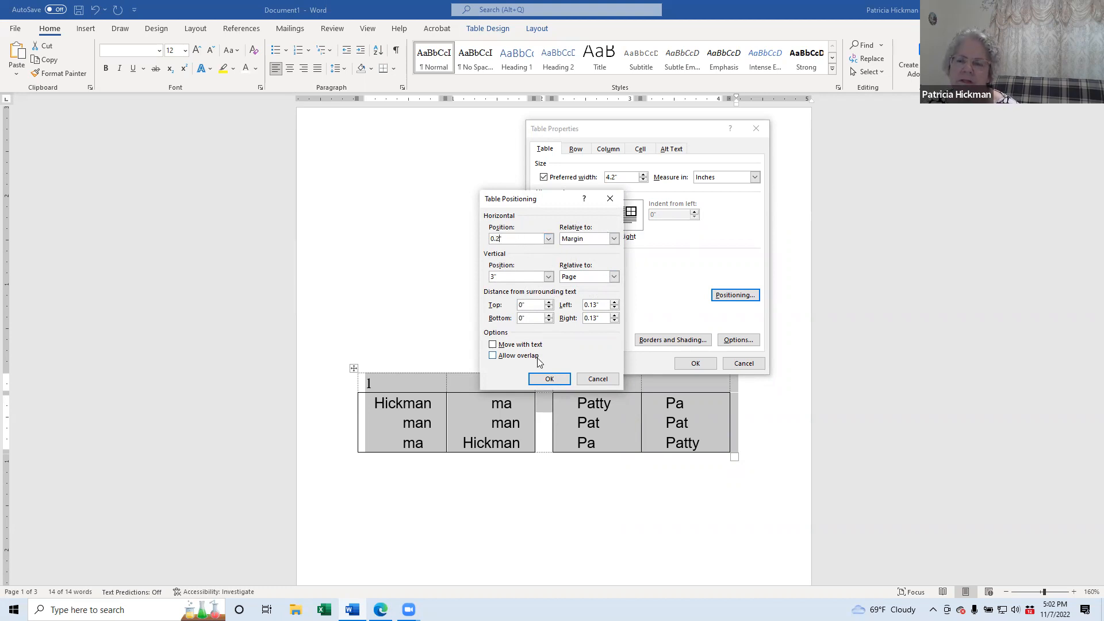
{"action": "left_click", "coordinate": [550, 379]}
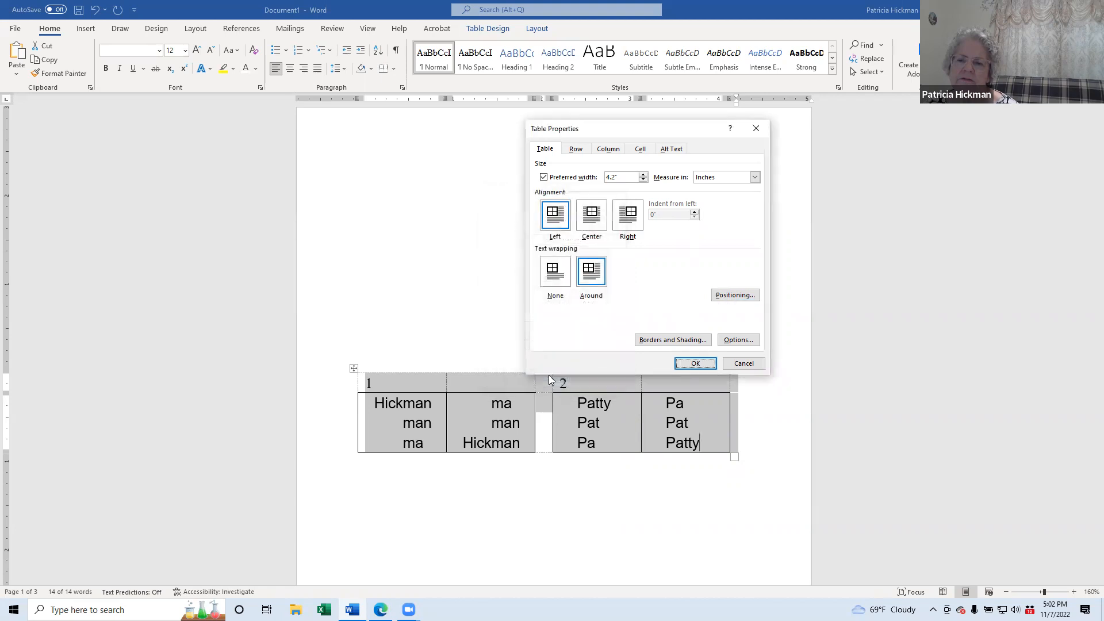
{"action": "left_click", "coordinate": [692, 363]}
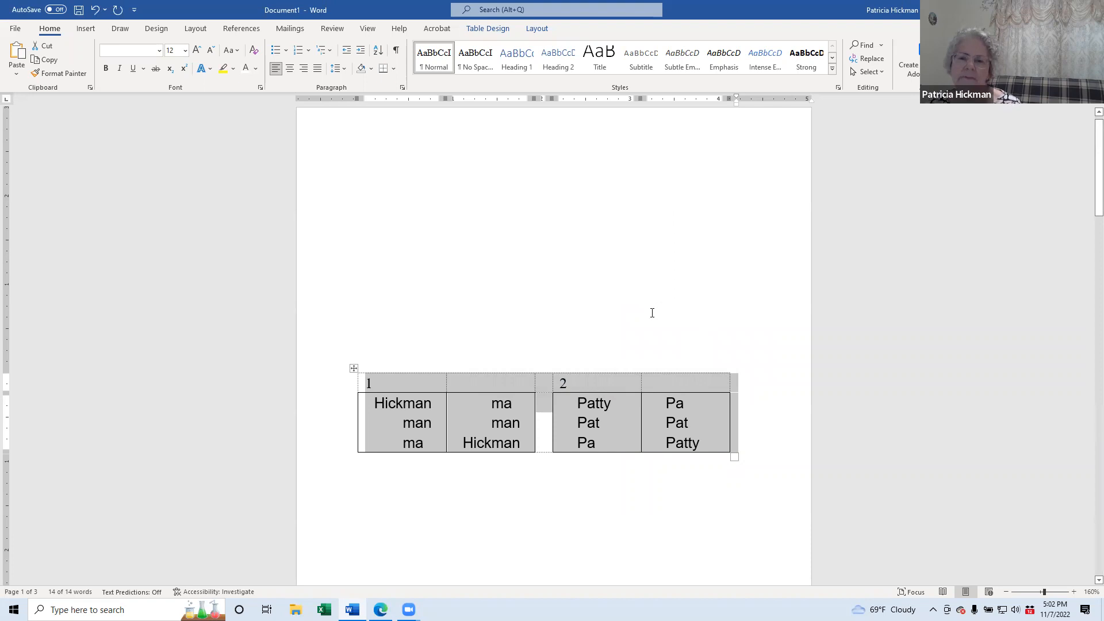
Step: Reselect the whole table and reopen its Table Properties window
{"action": "left_click", "coordinate": [707, 414]}
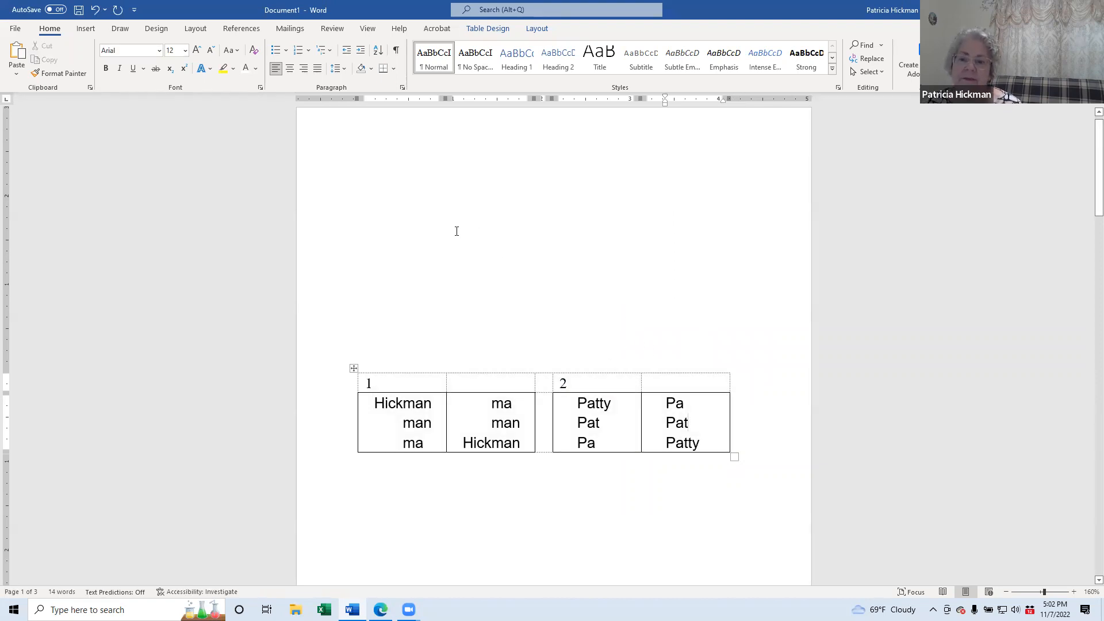
{"action": "left_click", "coordinate": [354, 367]}
{"action": "right_click", "coordinate": [354, 366]}
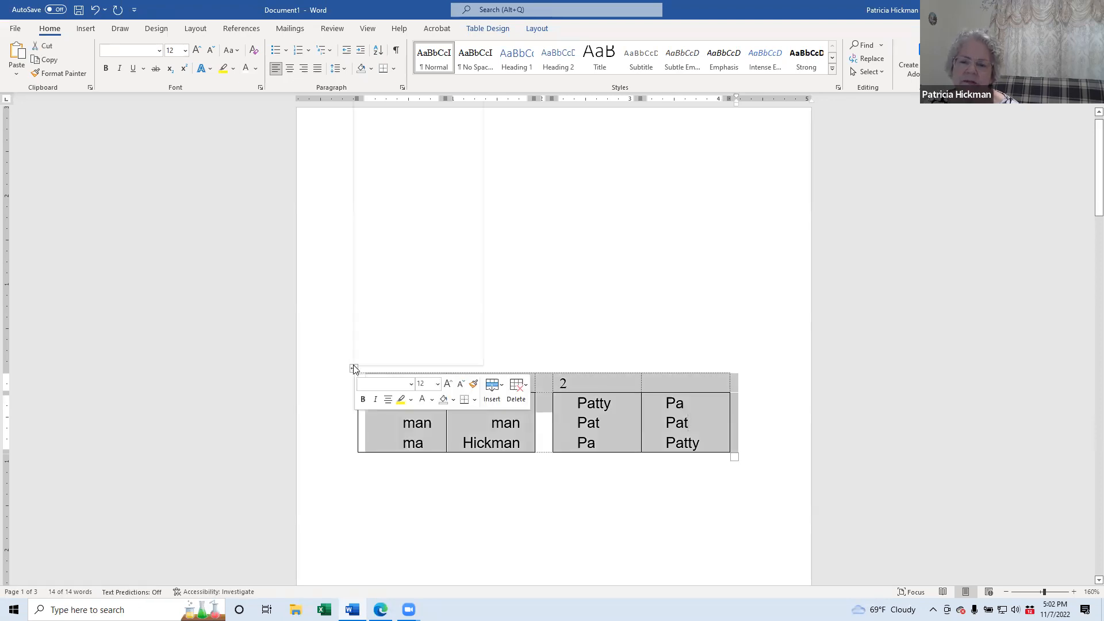
{"action": "left_click", "coordinate": [385, 339]}
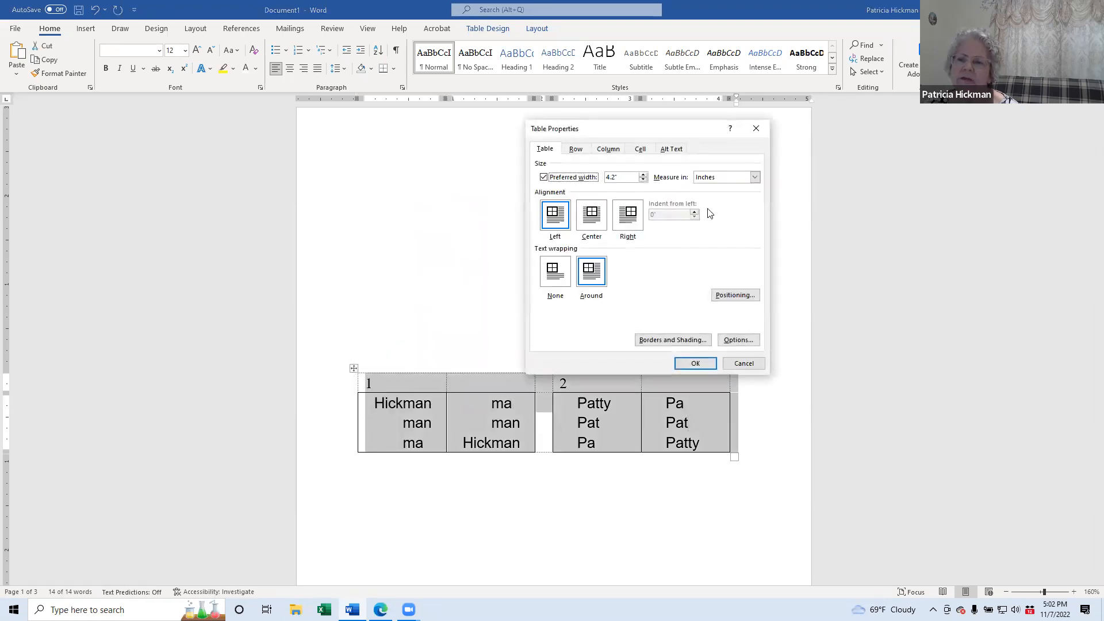
Step: Set the table's horizontal position to Center relative to the page and apply
{"action": "left_click", "coordinate": [736, 295]}
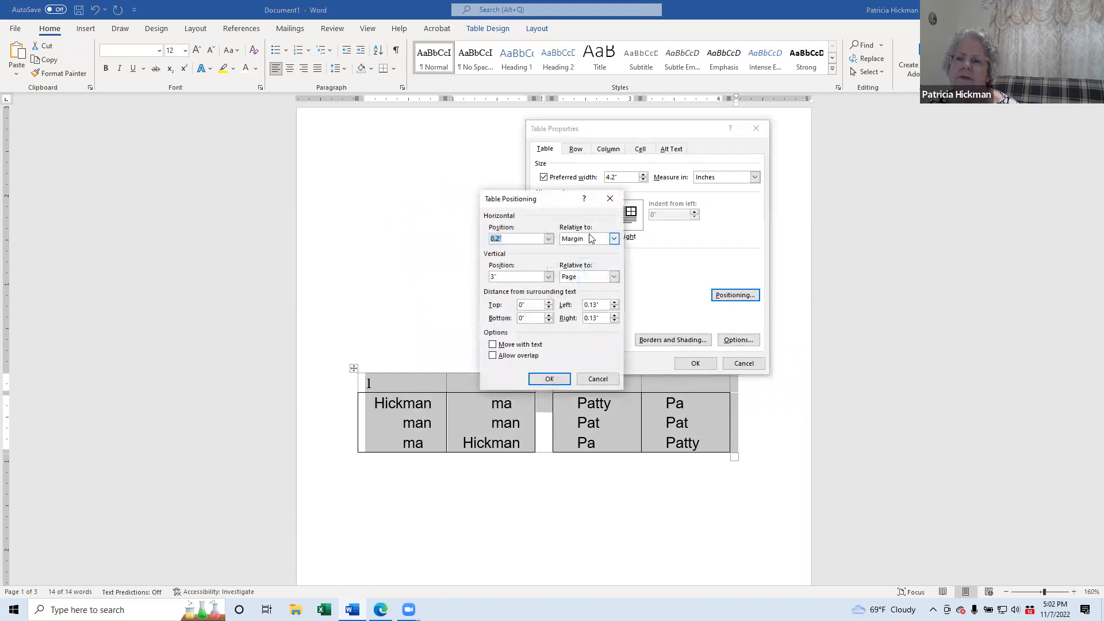
{"action": "left_click", "coordinate": [612, 239]}
{"action": "left_click", "coordinate": [570, 256]}
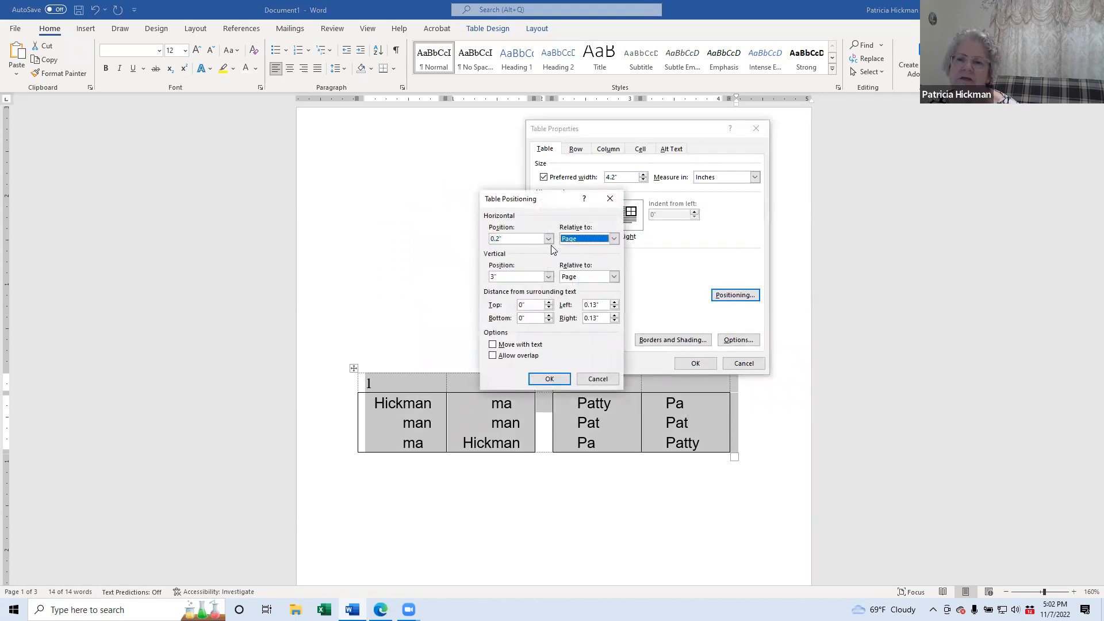
{"action": "left_click", "coordinate": [549, 239]}
{"action": "left_click", "coordinate": [521, 264]}
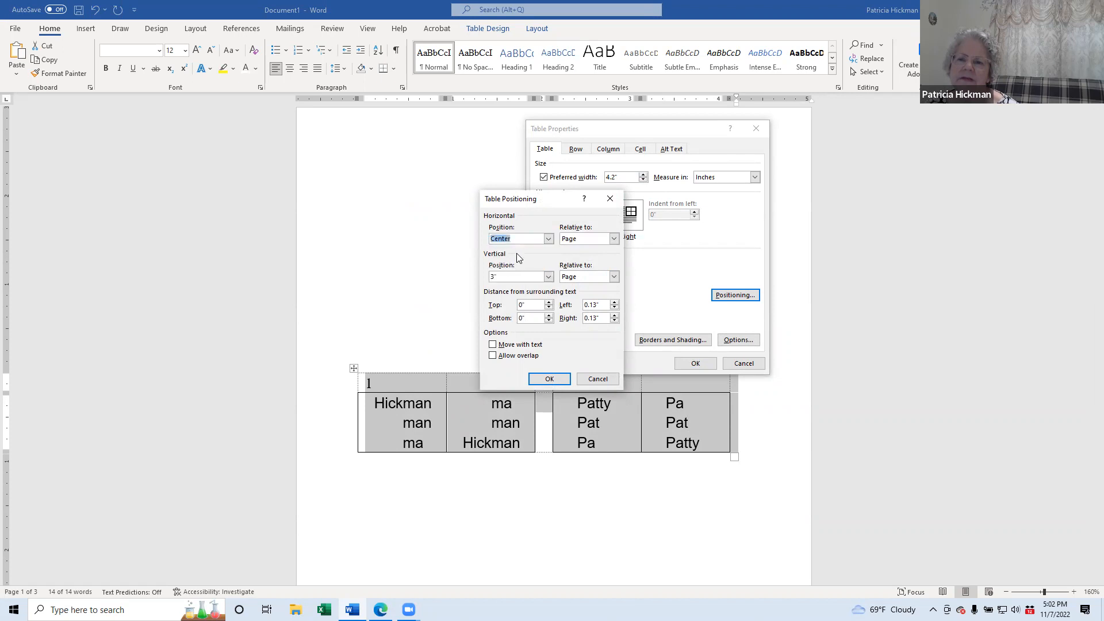
{"action": "left_click", "coordinate": [551, 379]}
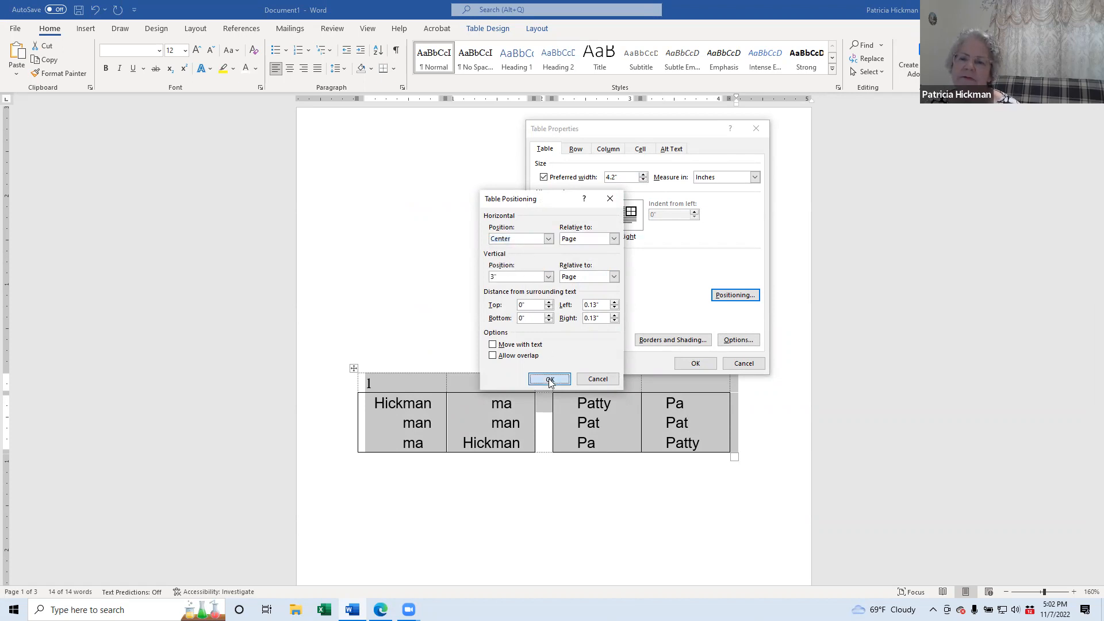
{"action": "left_click", "coordinate": [696, 364]}
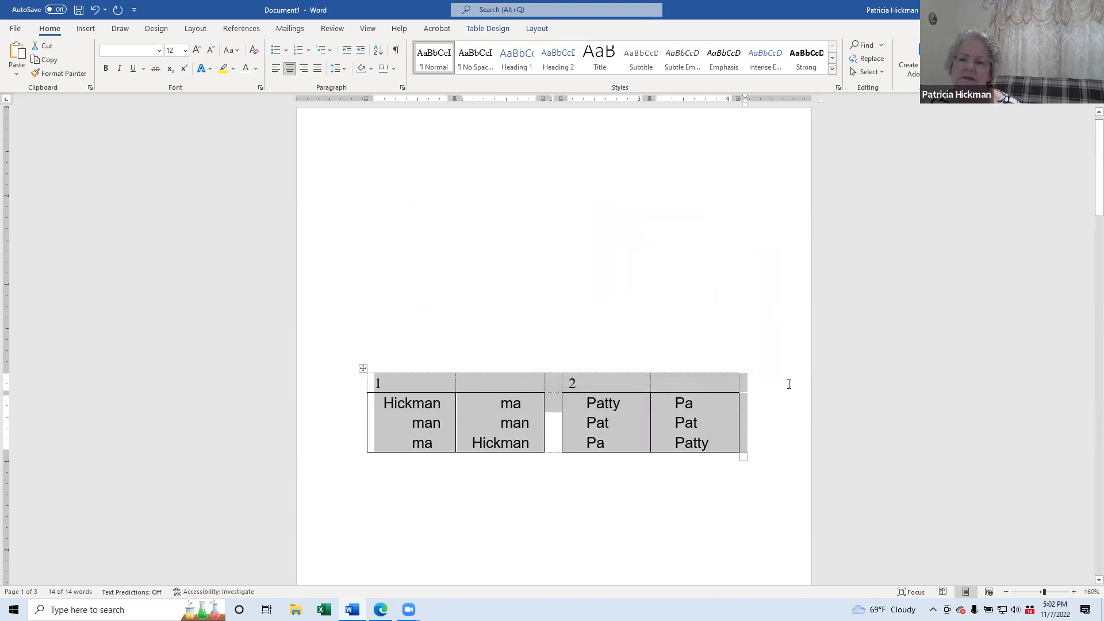
{"action": "left_click", "coordinate": [589, 368]}
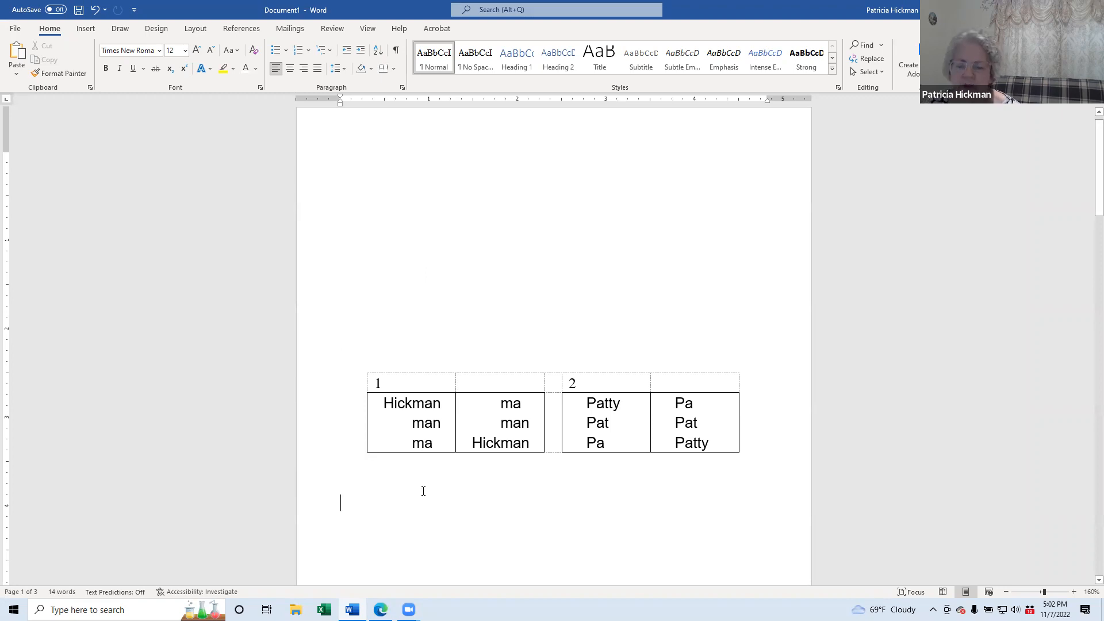
Step: At the top of page 2, insert a 1-column by 8-row table
{"action": "scroll", "coordinate": [420, 482], "scroll_direction": "down", "scroll_amount": 15}
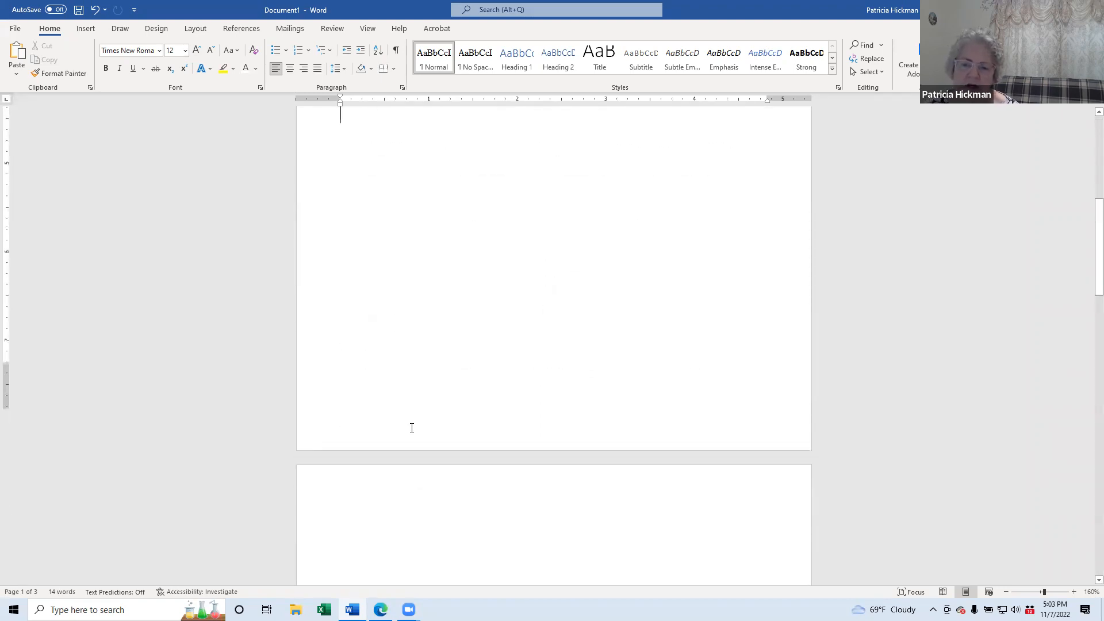
{"action": "scroll", "coordinate": [417, 346], "scroll_direction": "down", "scroll_amount": 3}
{"action": "left_click", "coordinate": [374, 212]}
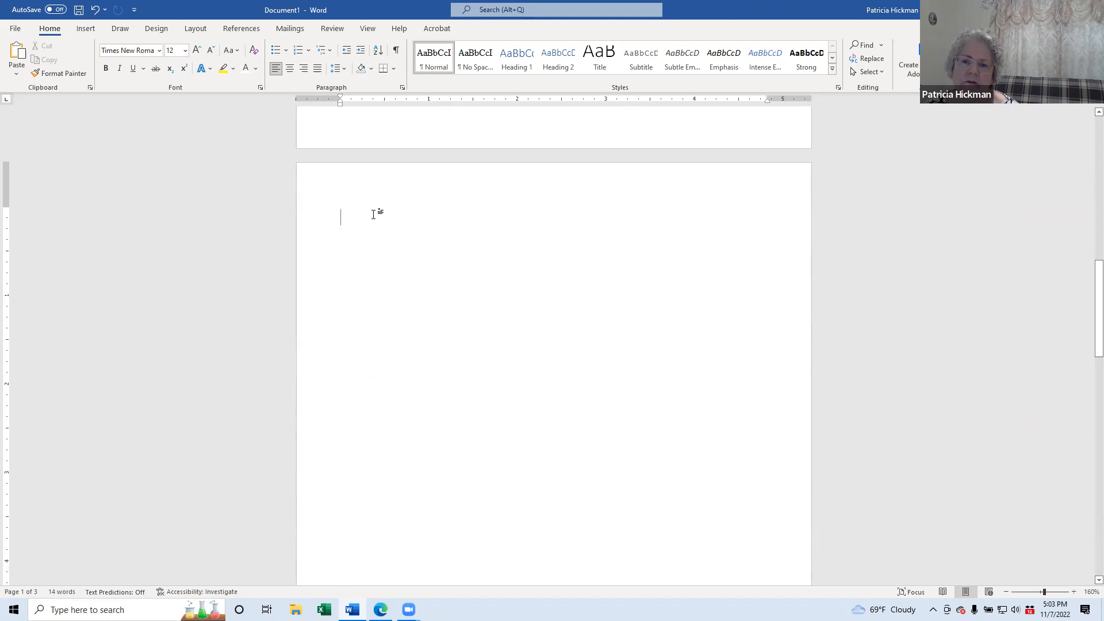
{"action": "left_click", "coordinate": [86, 30]}
{"action": "left_click", "coordinate": [99, 53]}
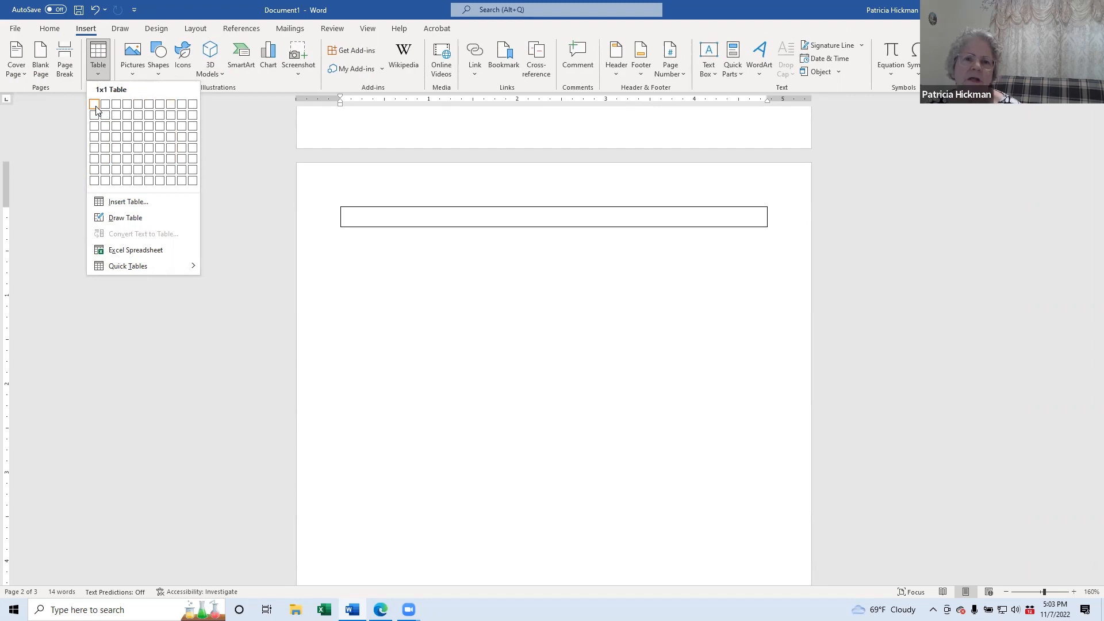
{"action": "left_click", "coordinate": [95, 181]}
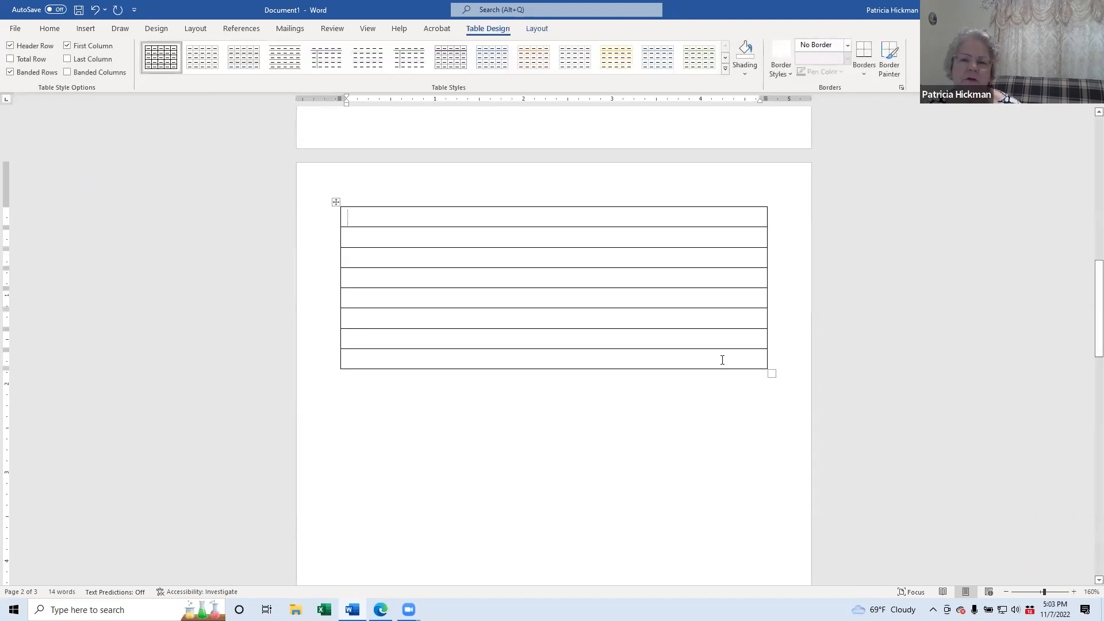
Step: Select all eight rows and set the column width to 0.5"
{"action": "left_click_drag", "start_coordinate": [740, 358], "coordinate": [446, 216]}
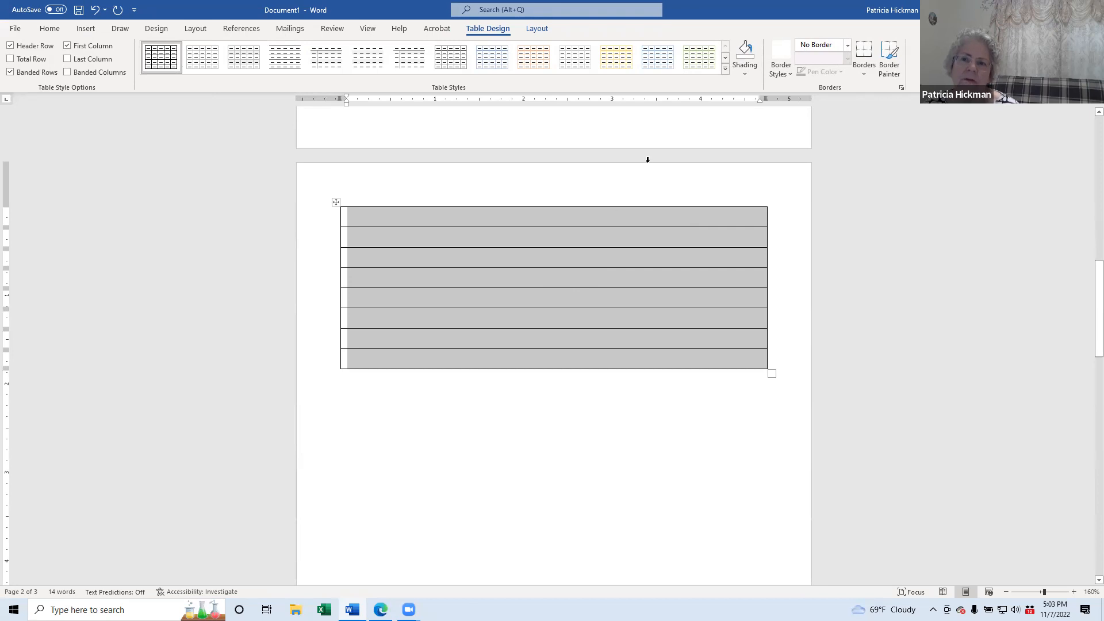
{"action": "left_click", "coordinate": [540, 32]}
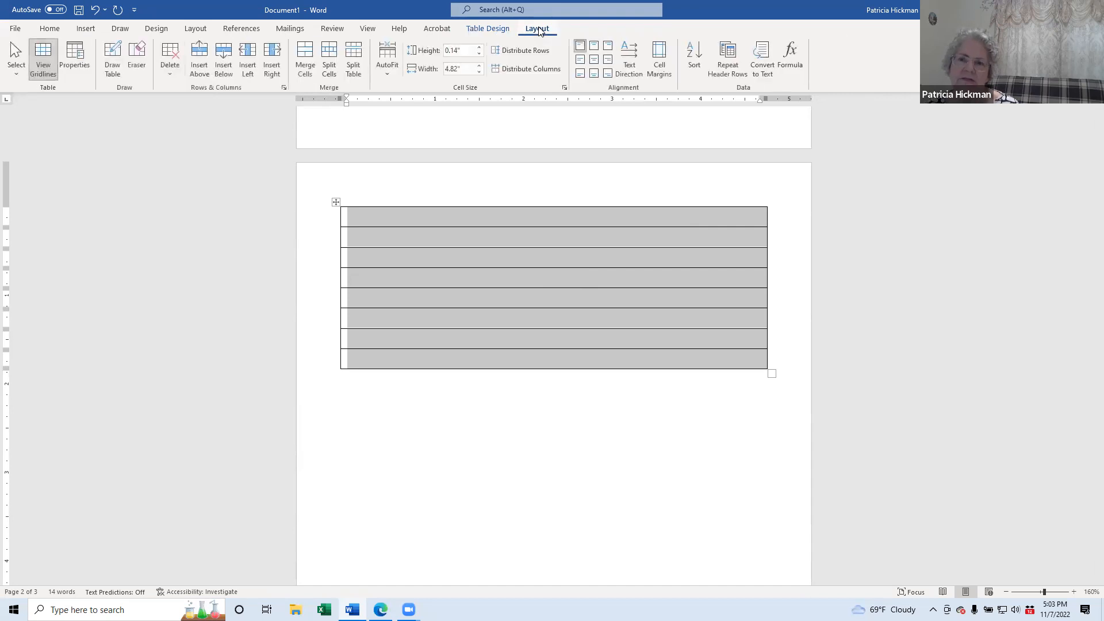
{"action": "left_click", "coordinate": [458, 70]}
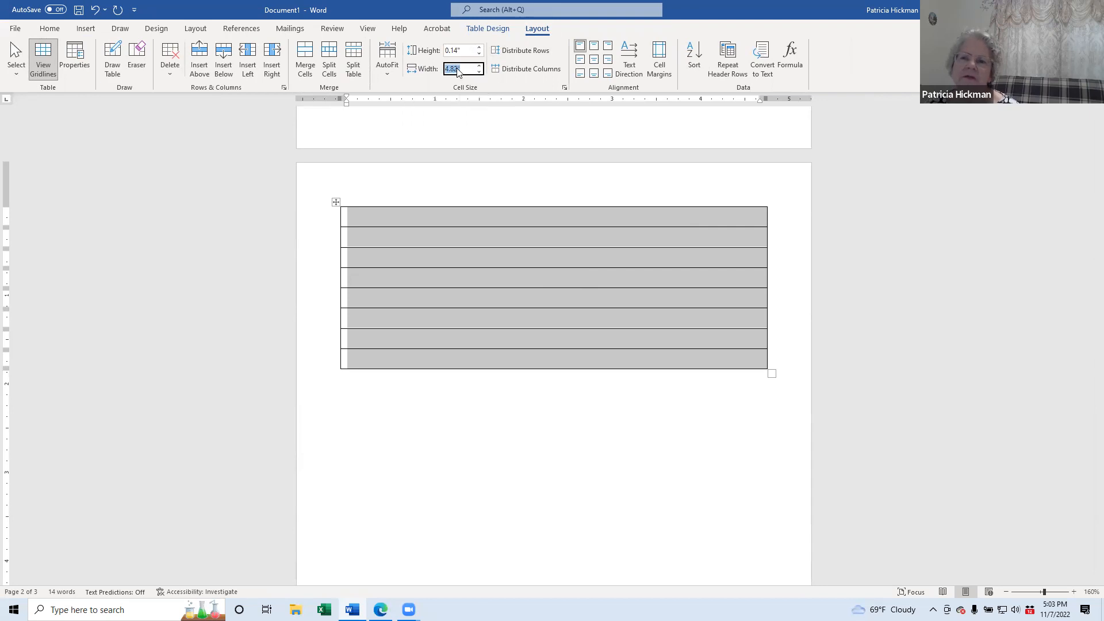
{"action": "type", "text": ".5"}
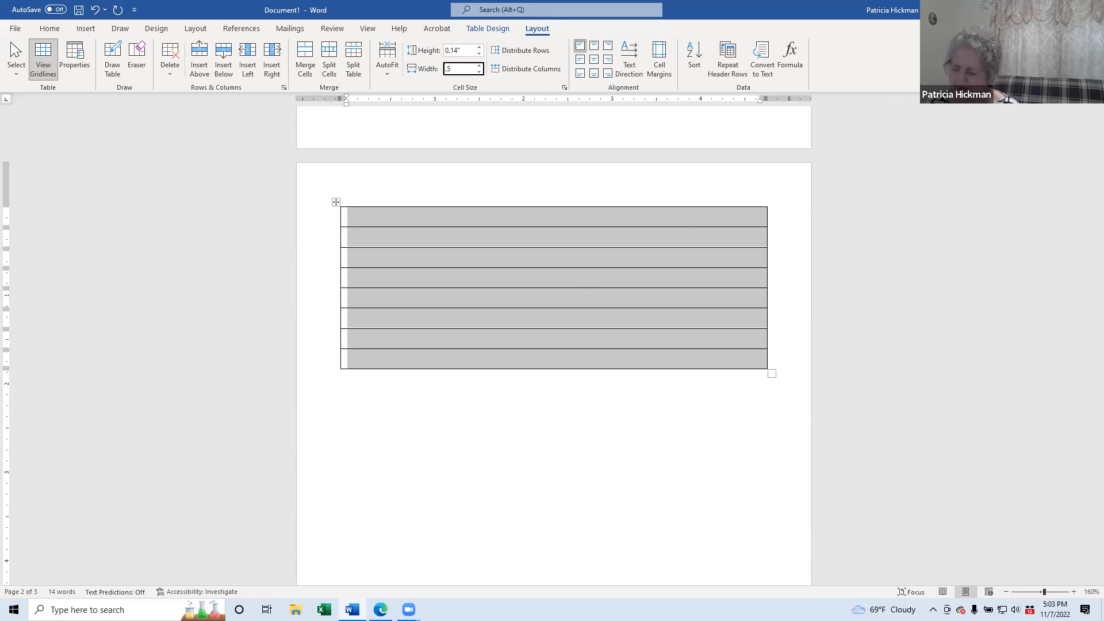
{"action": "key", "text": "Return"}
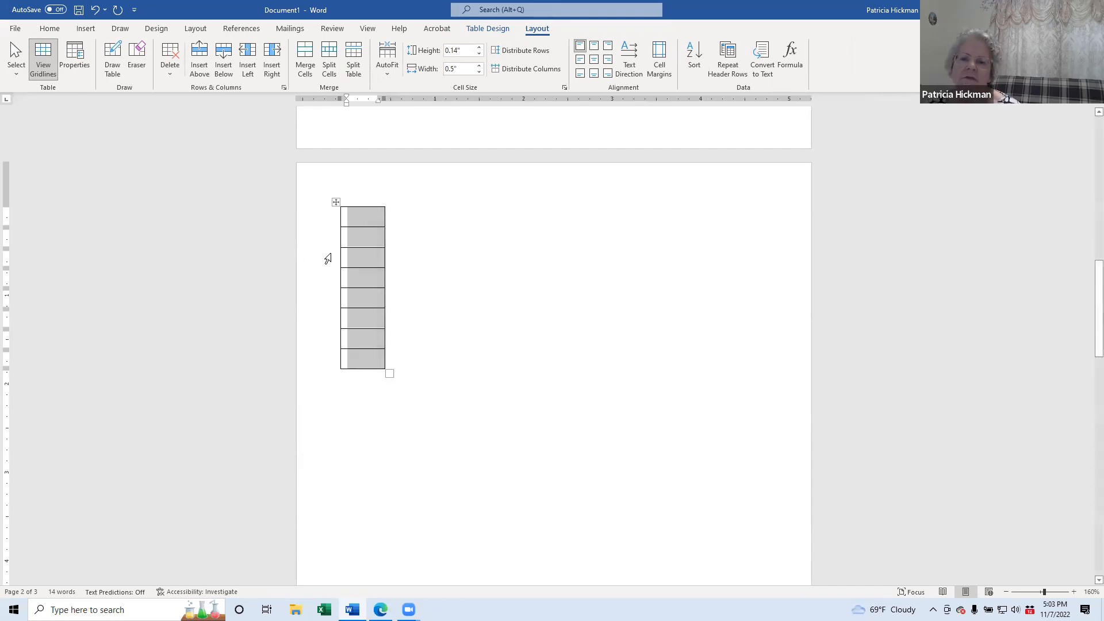
{"action": "left_click", "coordinate": [369, 218]}
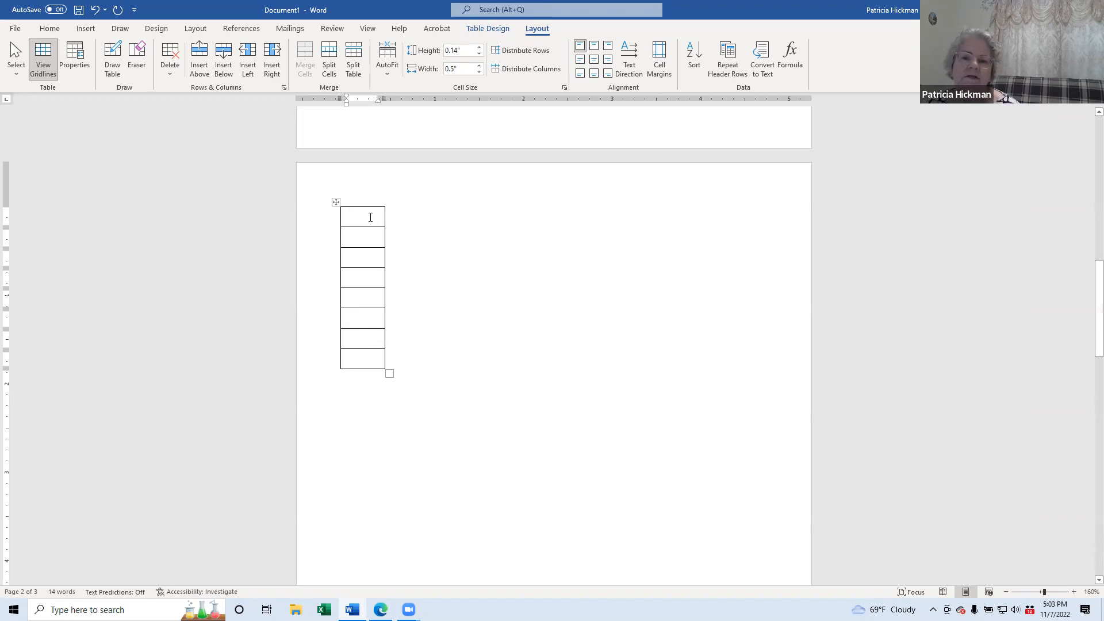
Step: Add rows from the table's last cell until it has about twenty rows
{"action": "left_click", "coordinate": [370, 357]}
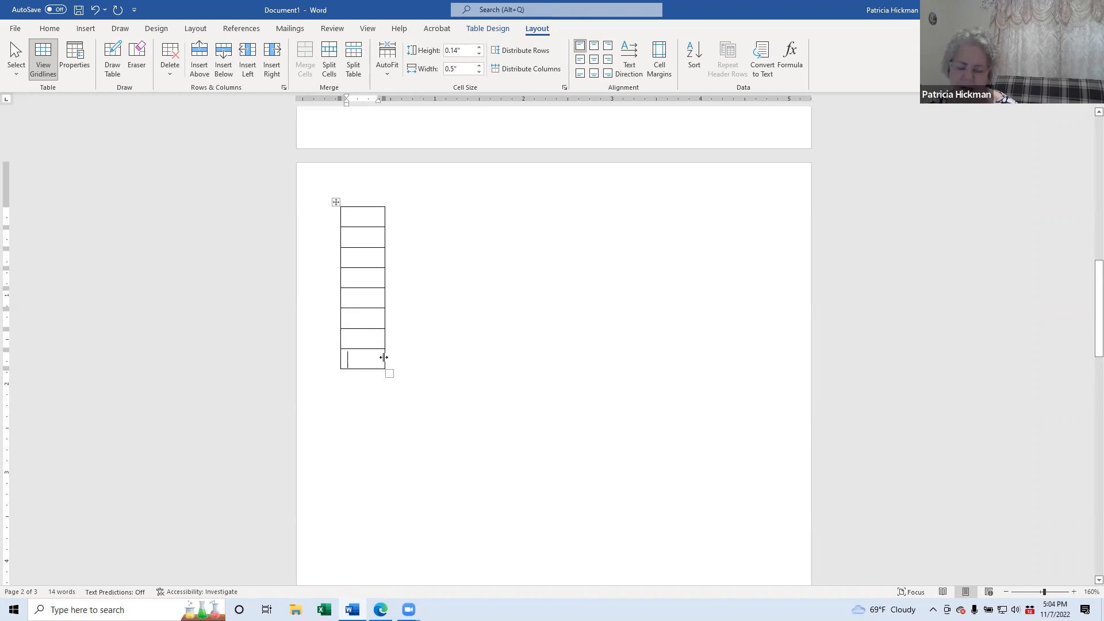
{"action": "key", "text": "Tab"}
{"action": "key", "text": "Tab"}
{"action": "key", "text": "Tab"}
{"action": "key", "text": "Tab"}
{"action": "key", "text": "Tab"}
{"action": "key", "text": "Tab"}
{"action": "key", "text": "Tab"}
{"action": "key", "text": "Tab"}
{"action": "key", "text": "Tab"}
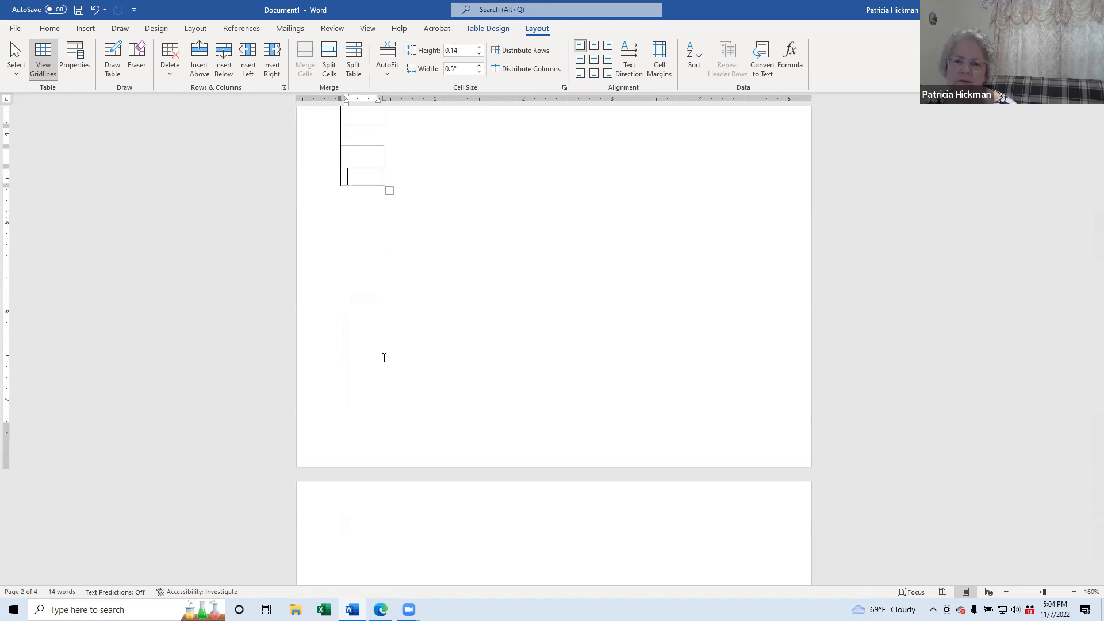
{"action": "scroll", "coordinate": [420, 294], "scroll_direction": "up", "scroll_amount": 9}
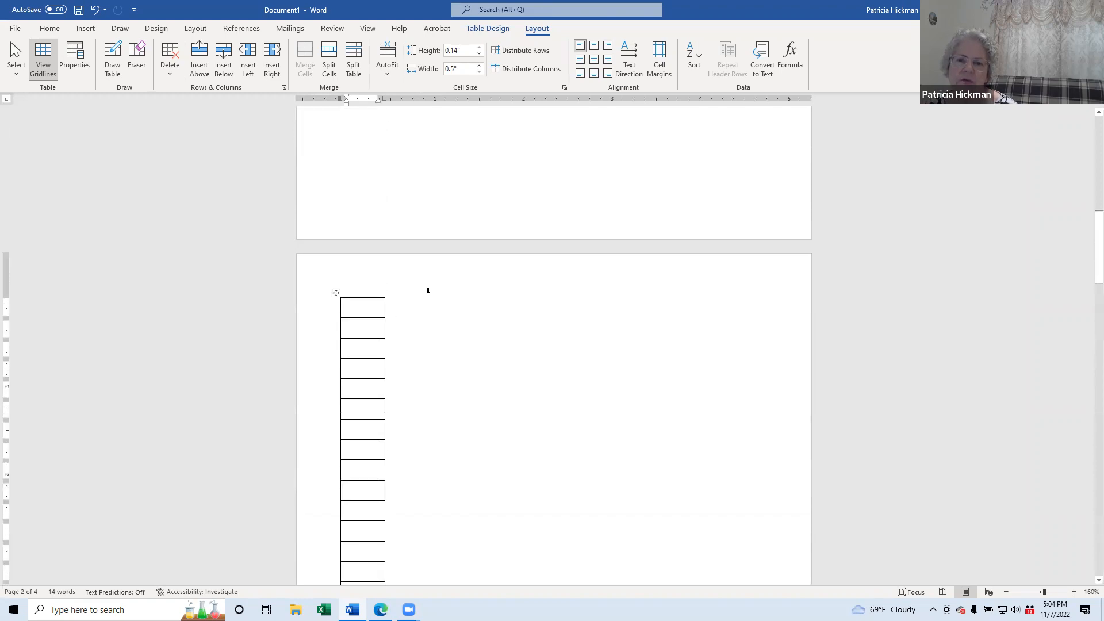
{"action": "scroll", "coordinate": [428, 291], "scroll_direction": "down", "scroll_amount": 2}
{"action": "scroll", "coordinate": [422, 254], "scroll_direction": "down", "scroll_amount": 1}
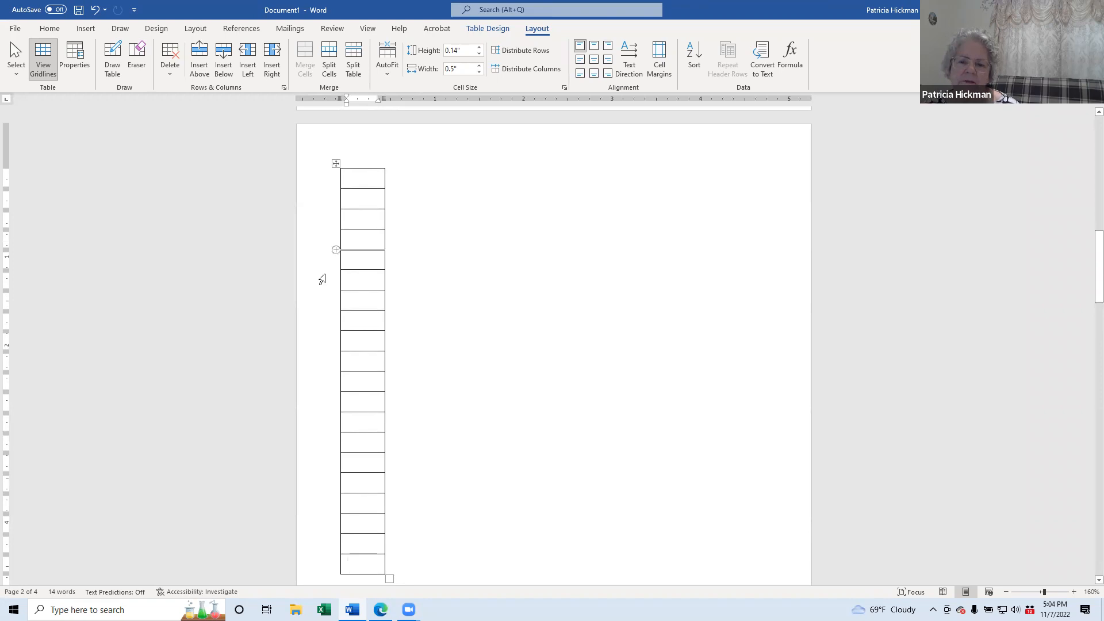
{"action": "left_click", "coordinate": [360, 180]}
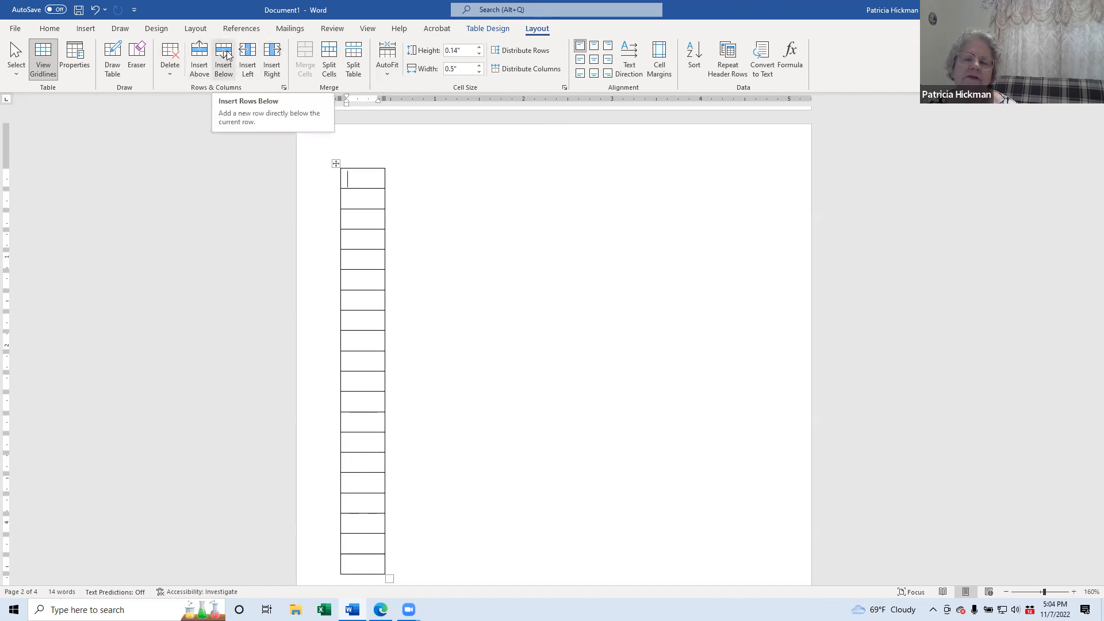
Step: Insert four columns to the right for five 0.5" columns, then select the top row
{"action": "left_click", "coordinate": [276, 52]}
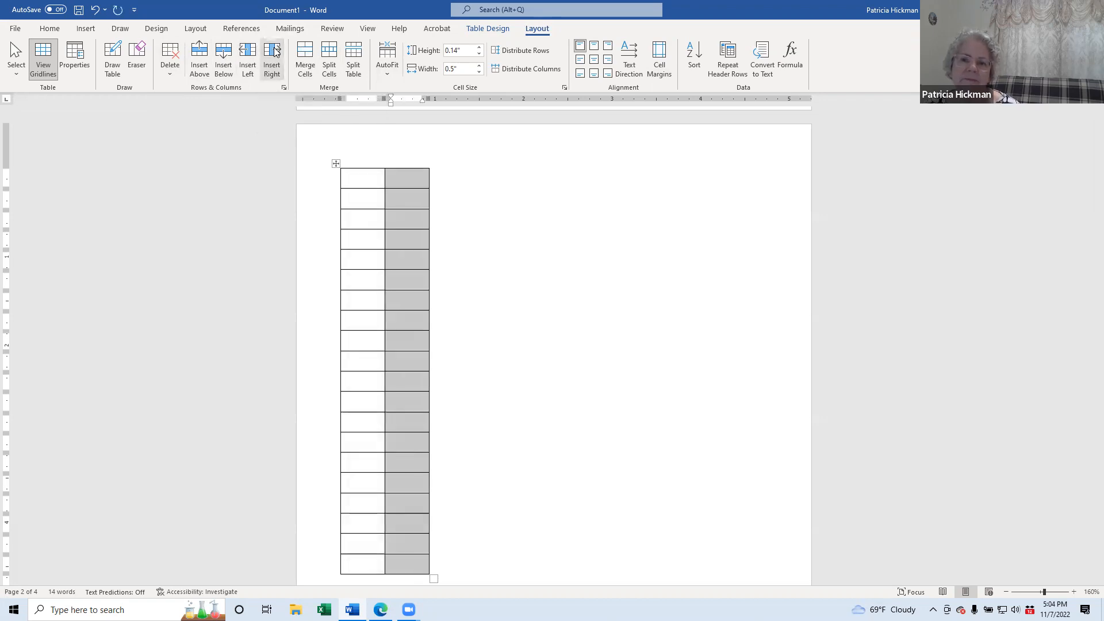
{"action": "left_click", "coordinate": [276, 51]}
{"action": "left_click", "coordinate": [275, 52]}
{"action": "left_click", "coordinate": [275, 52]}
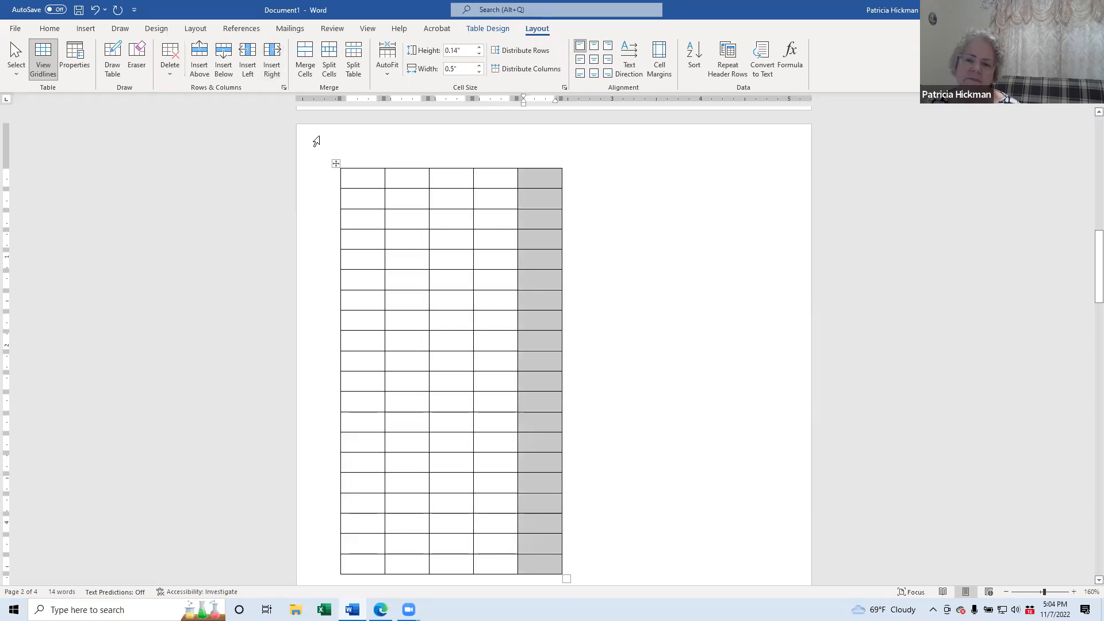
{"action": "left_click", "coordinate": [543, 182]}
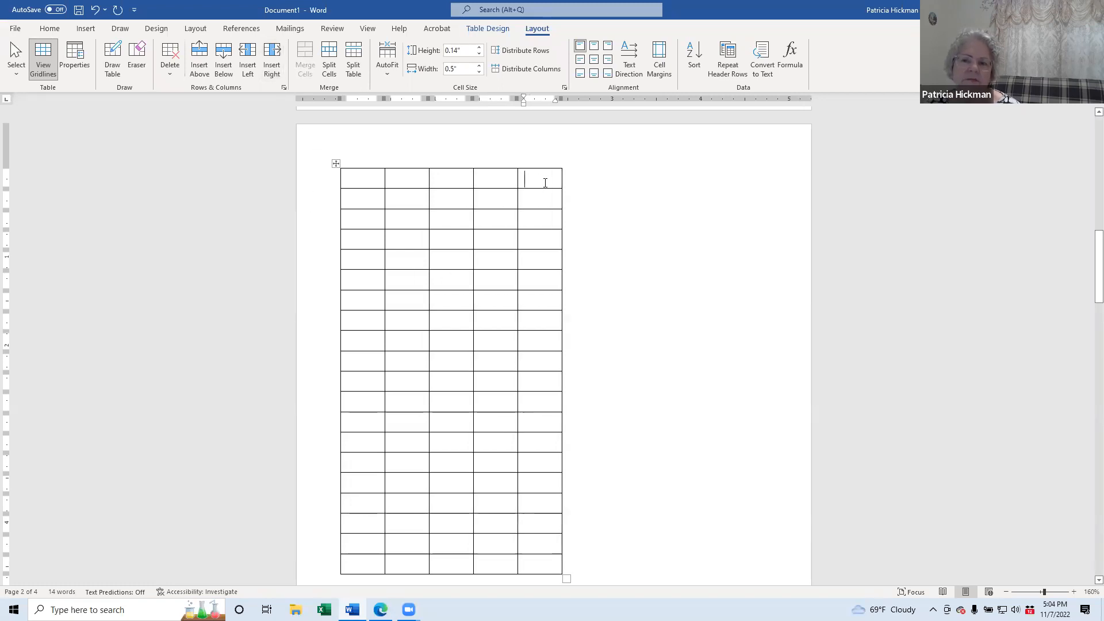
{"action": "left_click", "coordinate": [374, 178]}
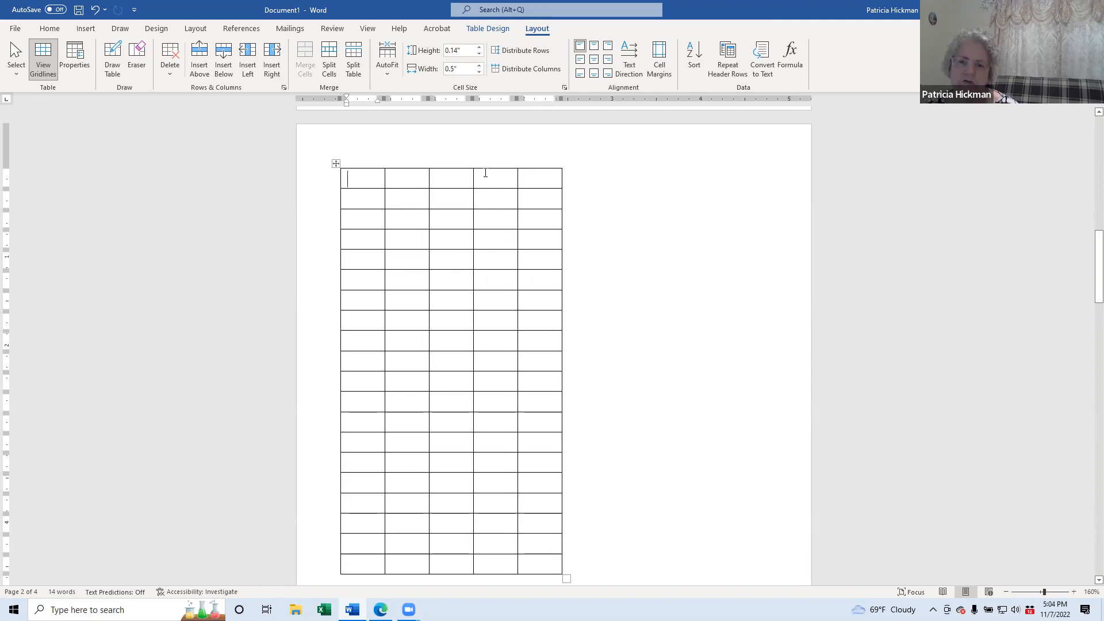
{"action": "left_click_drag", "start_coordinate": [540, 176], "coordinate": [381, 190]}
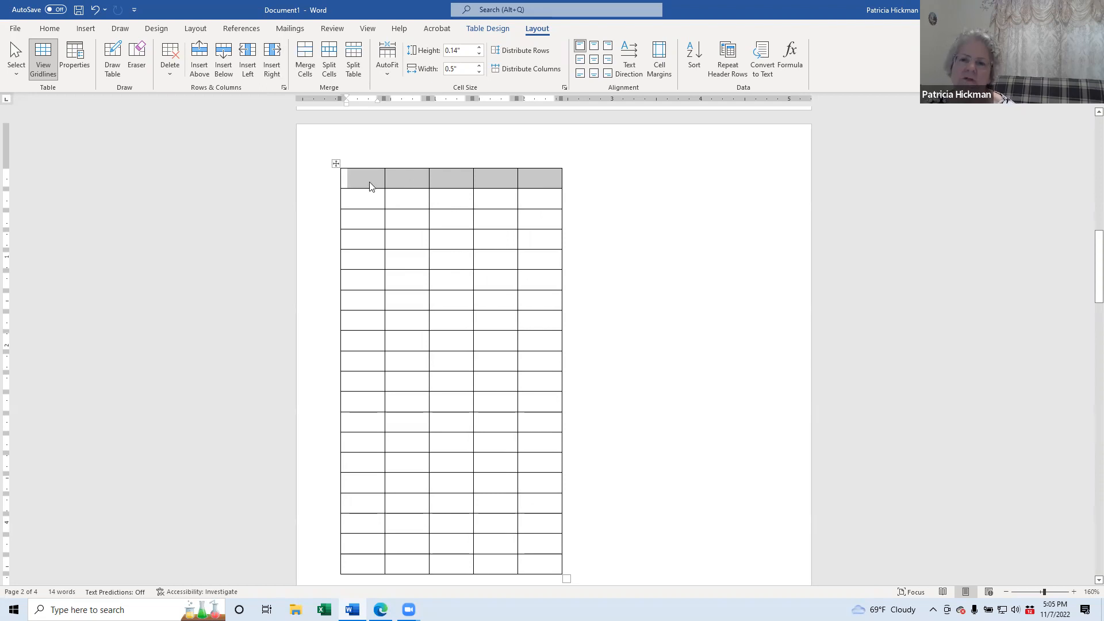
Step: Type 'a' in the first cell, set it to Arial and right-align it
{"action": "left_click", "coordinate": [371, 180]}
{"action": "type", "text": "a"}
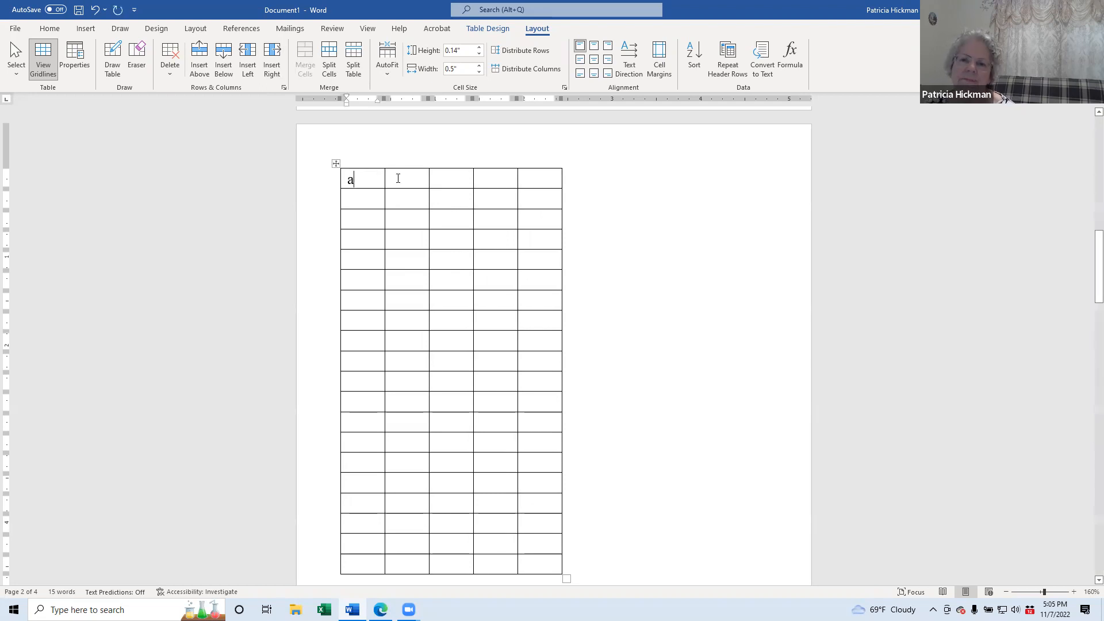
{"action": "double_click", "coordinate": [355, 182]}
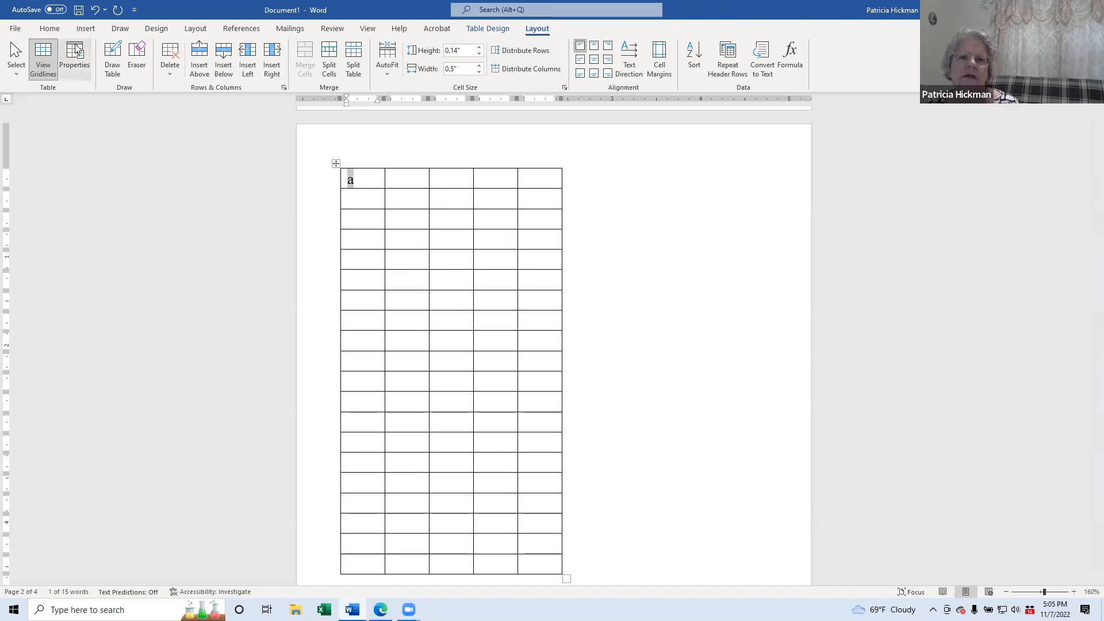
{"action": "left_click", "coordinate": [55, 32]}
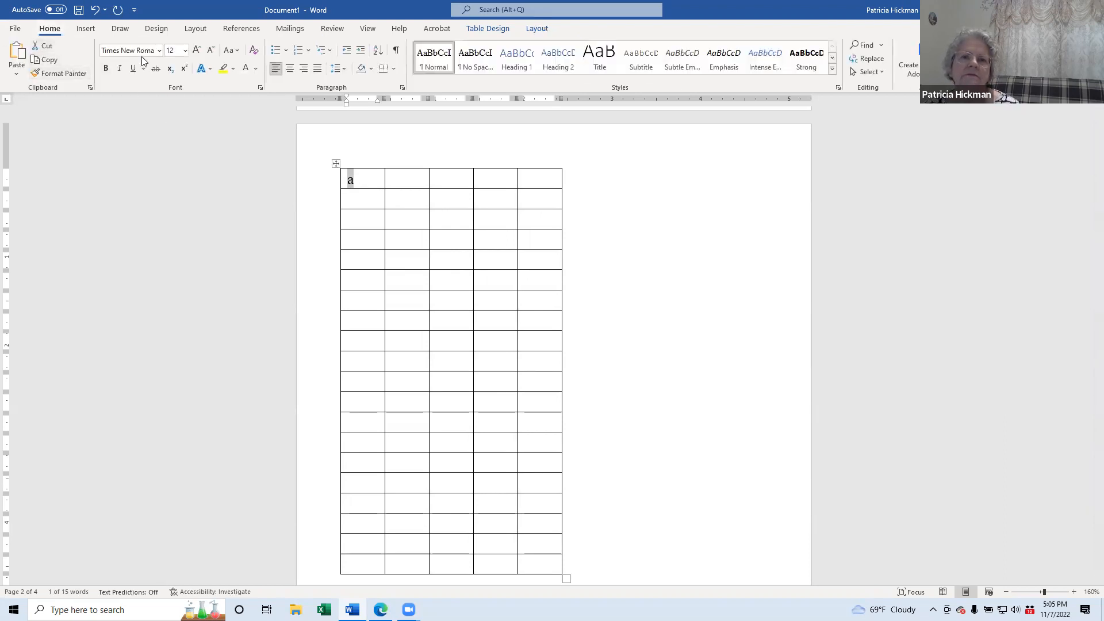
{"action": "left_click", "coordinate": [159, 51]}
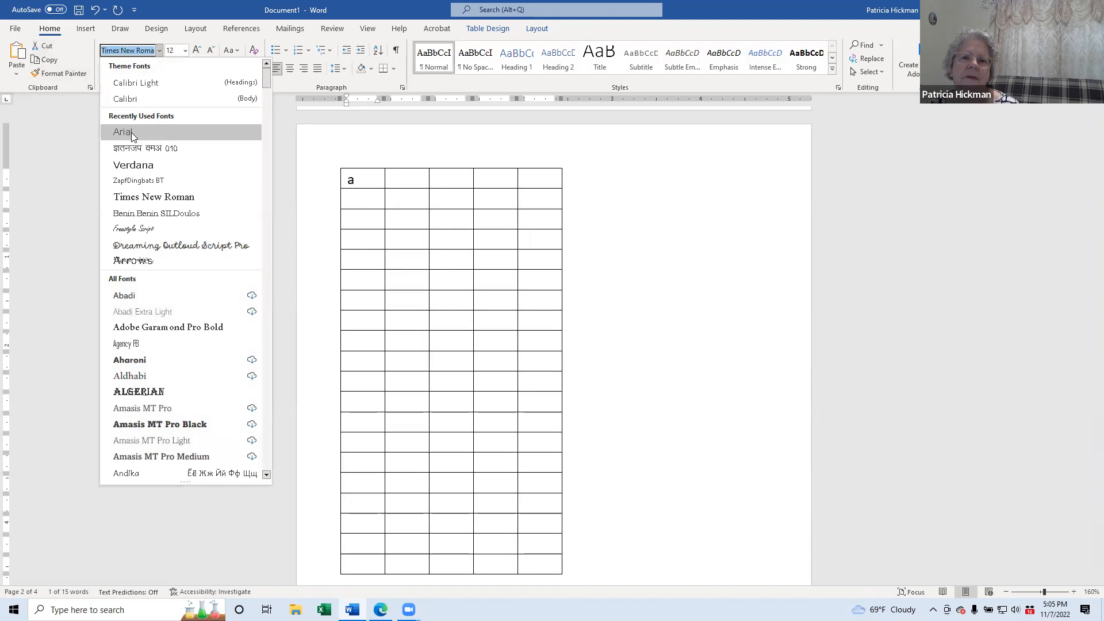
{"action": "left_click", "coordinate": [131, 132]}
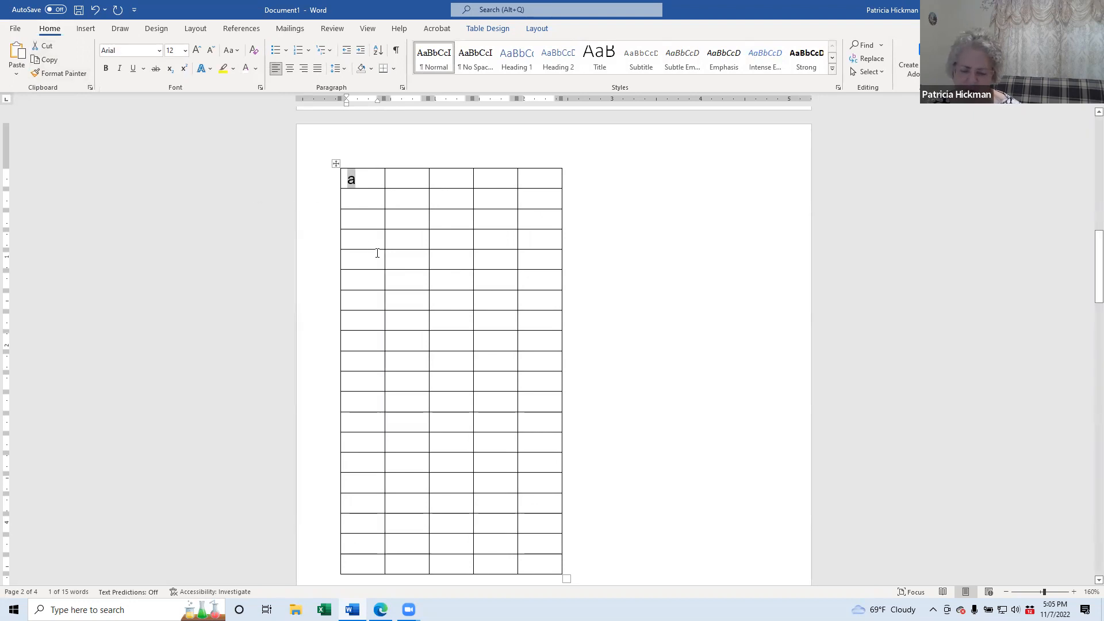
{"action": "key", "text": "ctrl+r"}
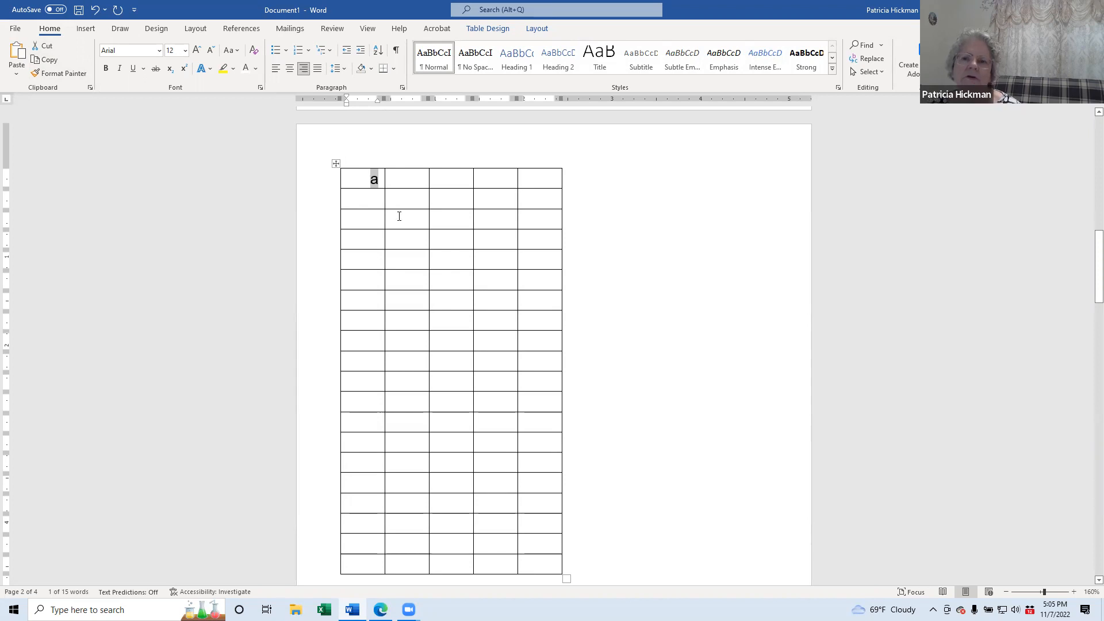
{"action": "key", "text": "ctrl+l"}
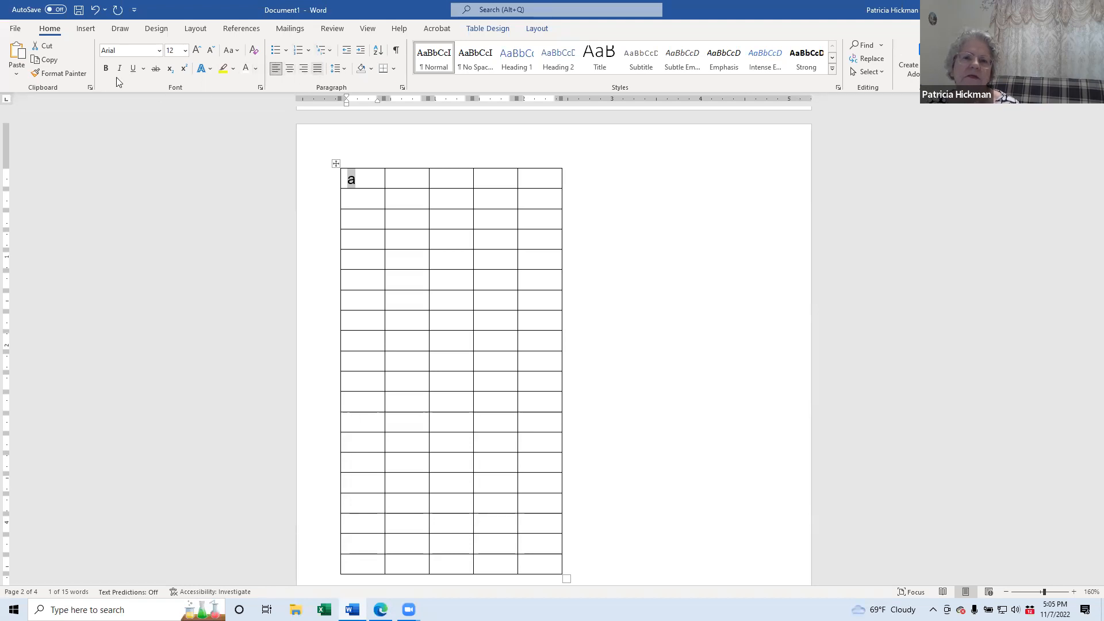
{"action": "left_click", "coordinate": [304, 69]}
{"action": "left_click", "coordinate": [290, 69]}
{"action": "left_click", "coordinate": [275, 69]}
{"action": "left_click", "coordinate": [304, 69]}
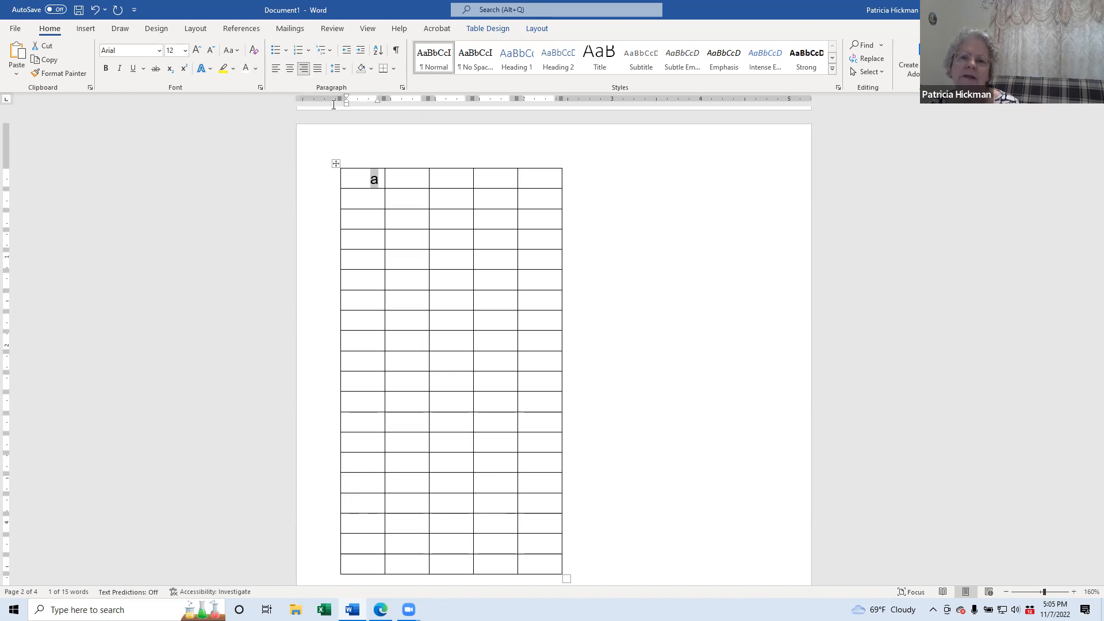
Step: Paste the letter a into the rest of the first column's cells and right-align them
{"action": "left_click", "coordinate": [371, 181]}
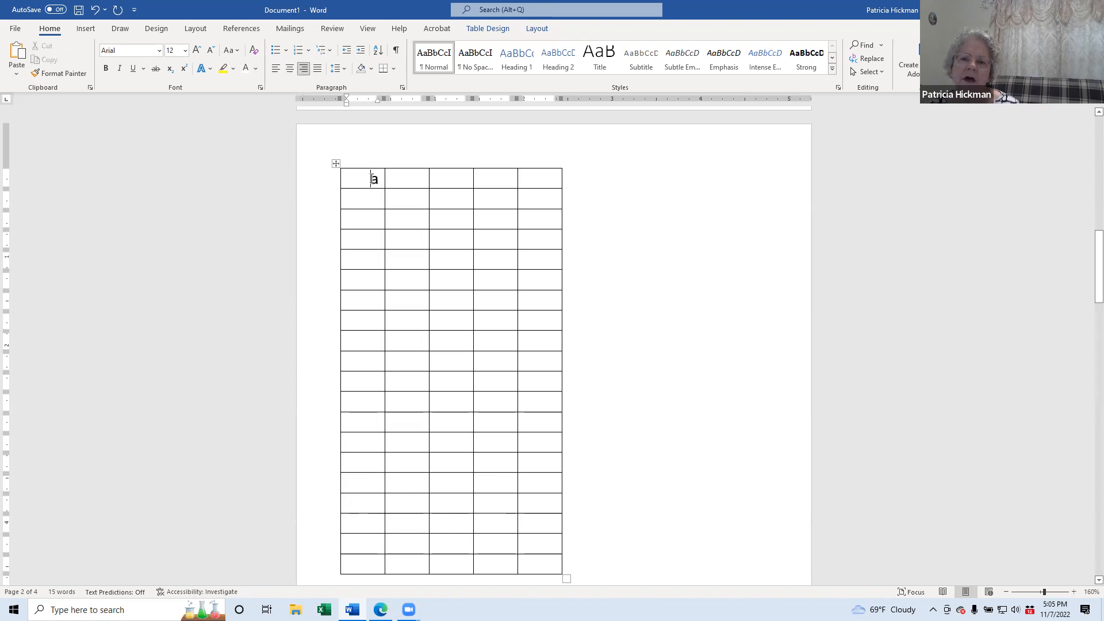
{"action": "double_click", "coordinate": [379, 178]}
{"action": "key", "text": "ctrl+c"}
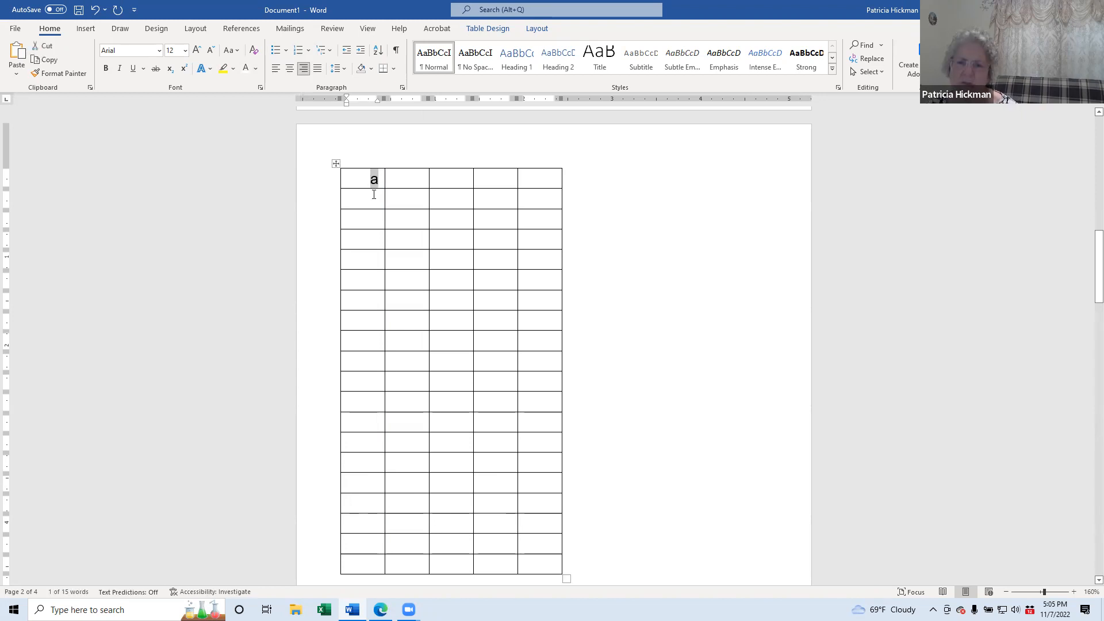
{"action": "mouse_move", "coordinate": [373, 196]}
{"action": "left_mouse_down"}
{"action": "mouse_move", "coordinate": [360, 563]}
{"action": "mouse_move", "coordinate": [337, 557]}
{"action": "left_mouse_up"}
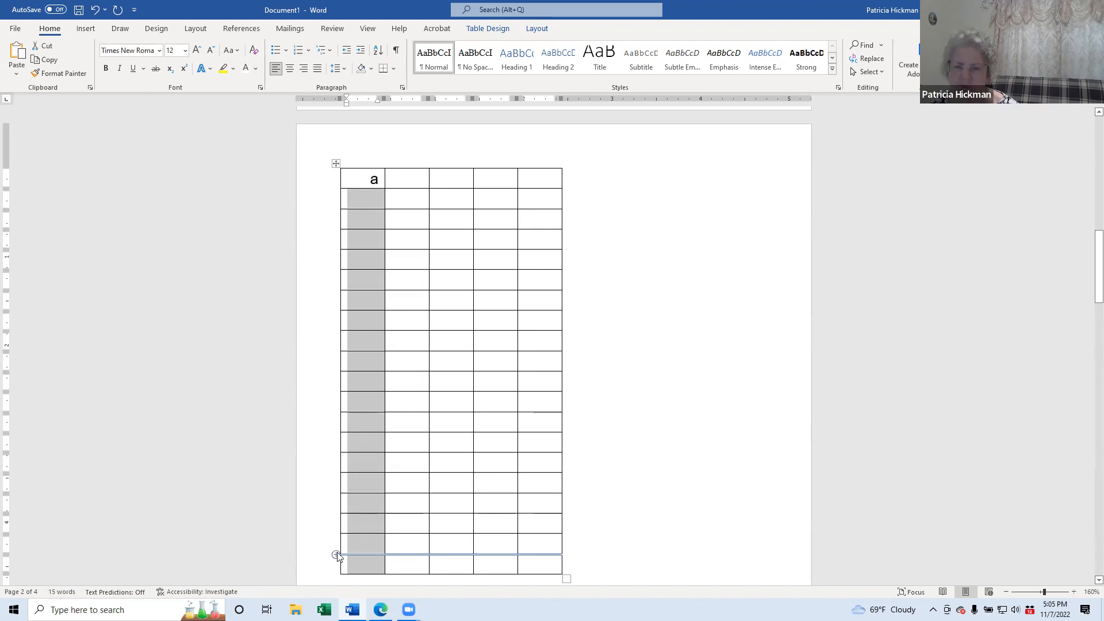
{"action": "key", "text": "ctrl+v"}
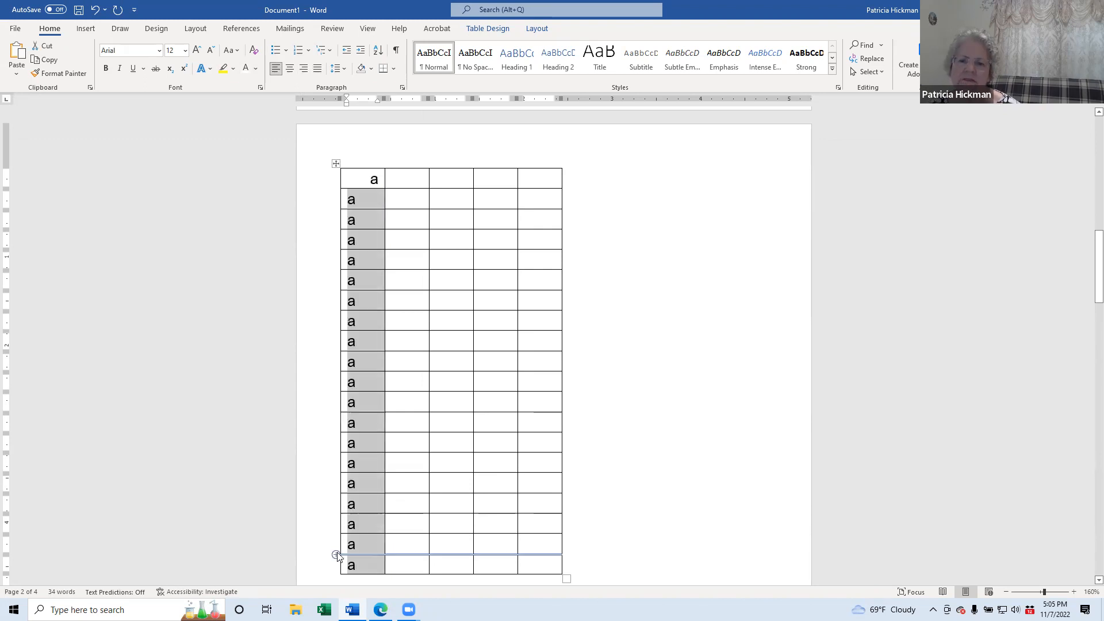
{"action": "left_click", "coordinate": [305, 71]}
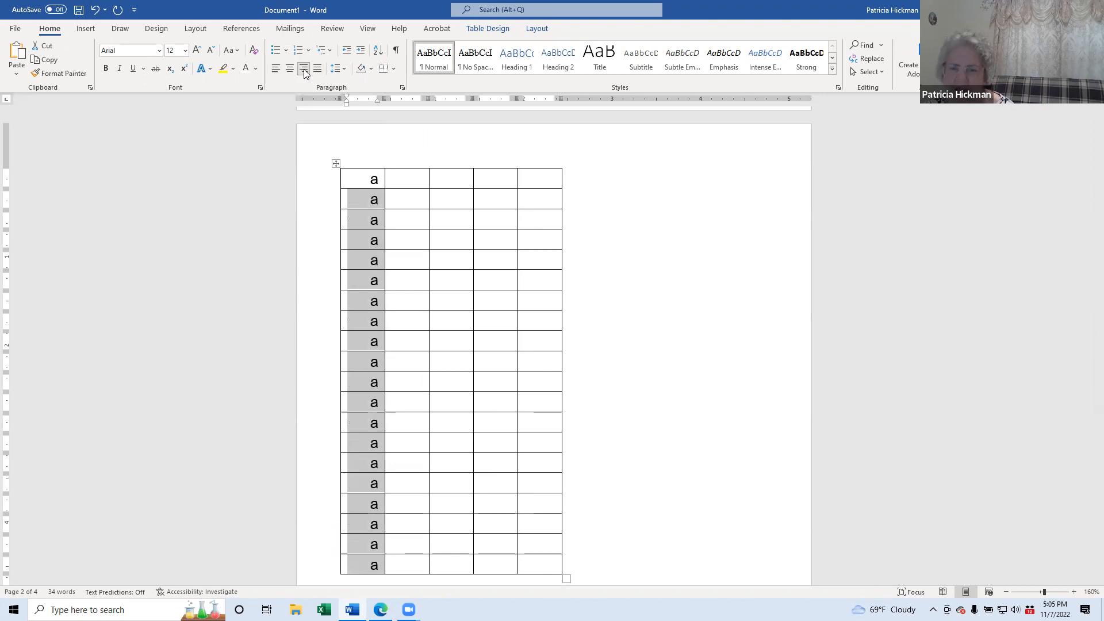
{"action": "left_click", "coordinate": [407, 399]}
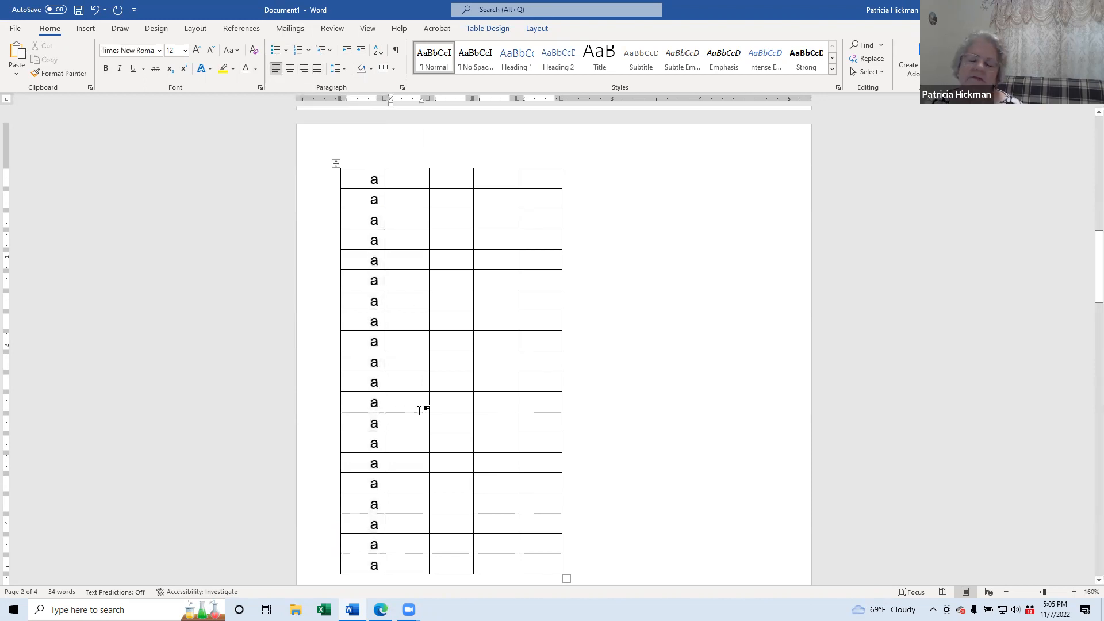